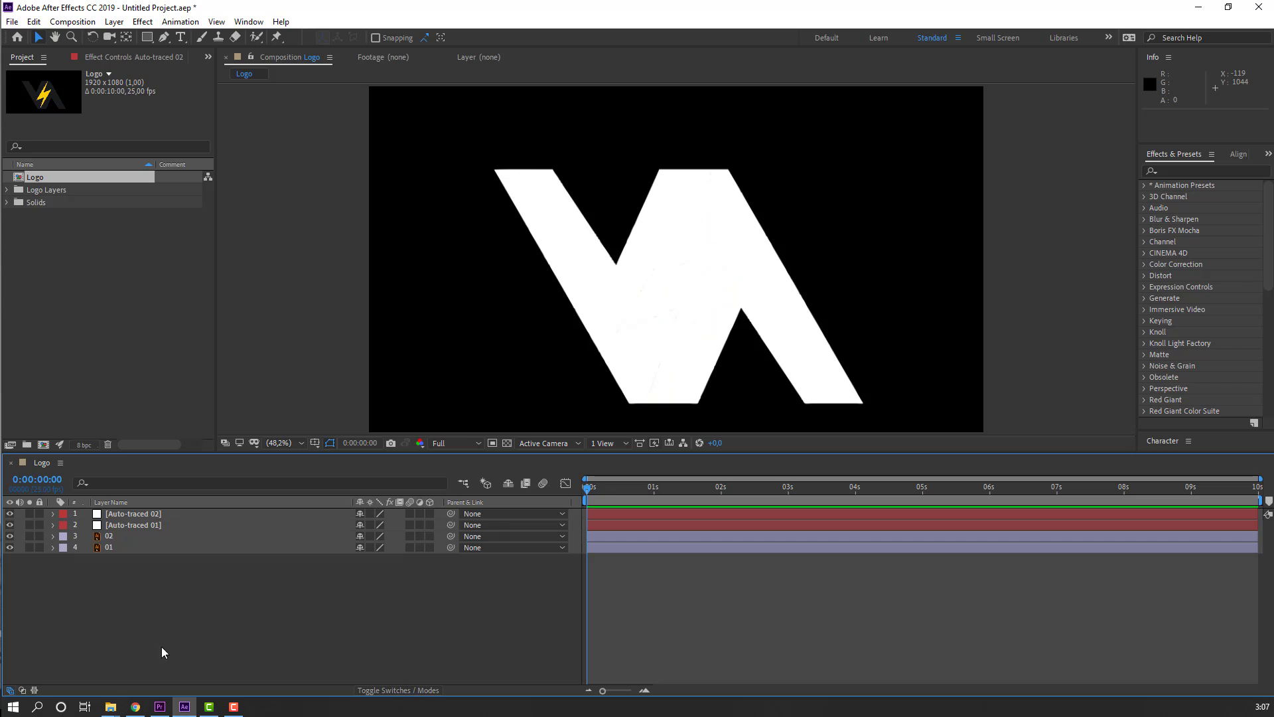
- Hide both auto-traced layers and the 01 and 02 logo layers in the Logo composition
left_click(10, 513)
left_click(9, 525)
left_click_drag(9, 535, 9, 547)
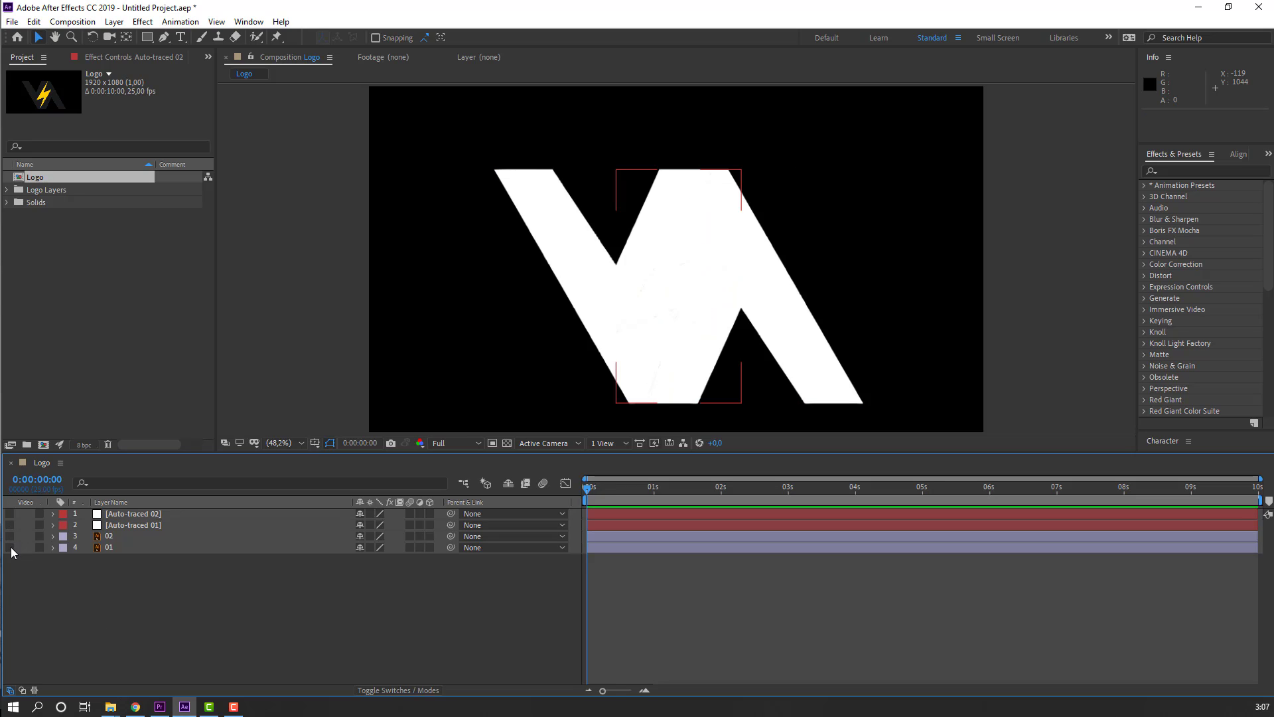
- Create a new 1920 × 1080 px solid layer named E3D in the Logo composition
right_click(187, 631)
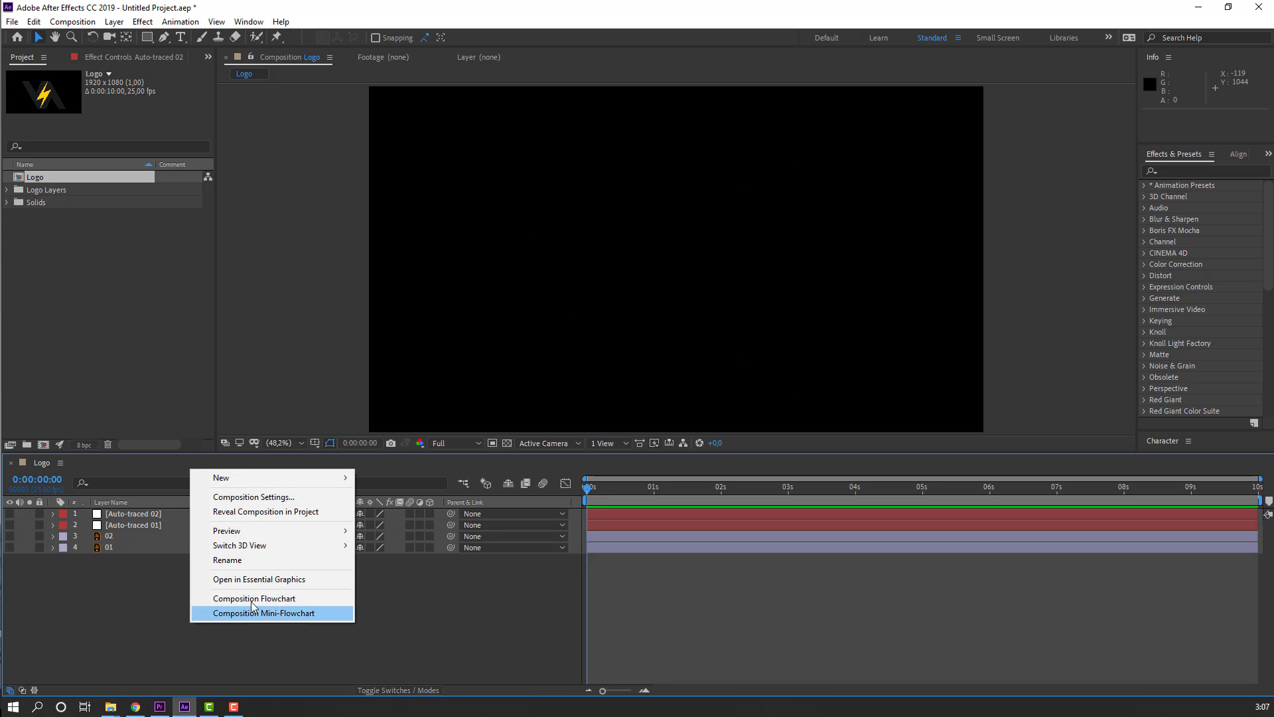
mouse_move(281, 478)
left_click(454, 512)
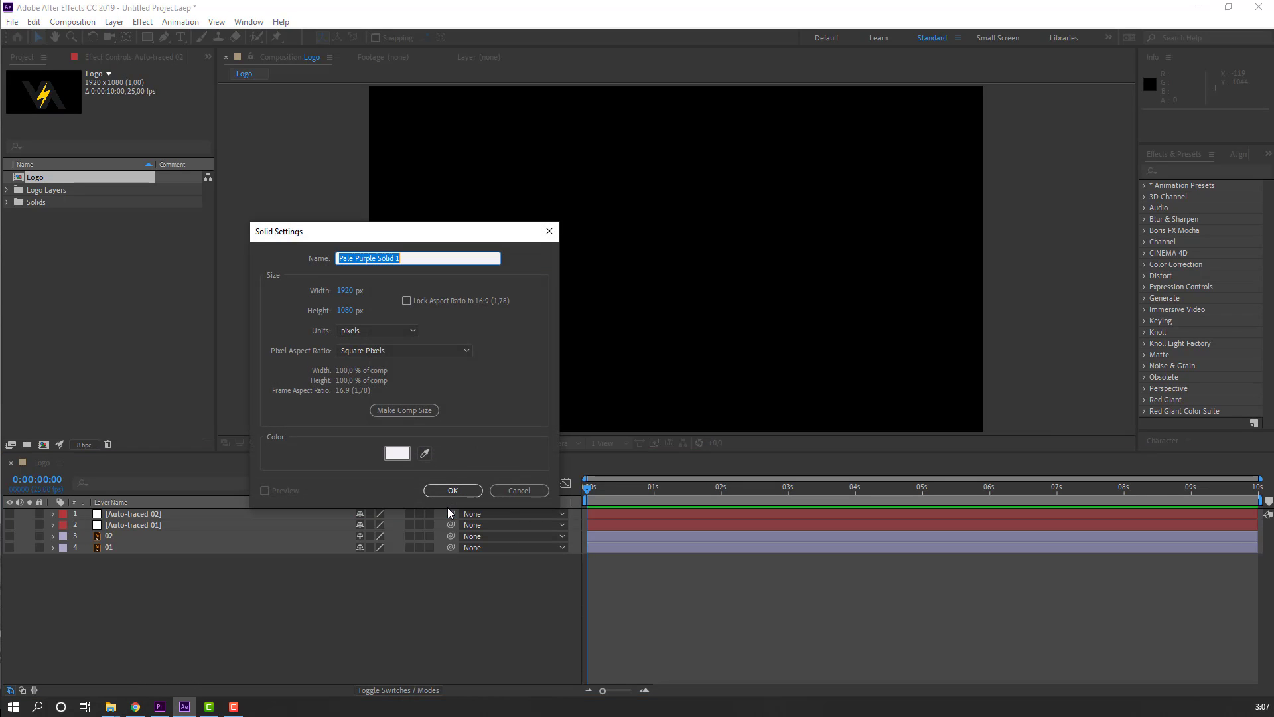
type("E3D")
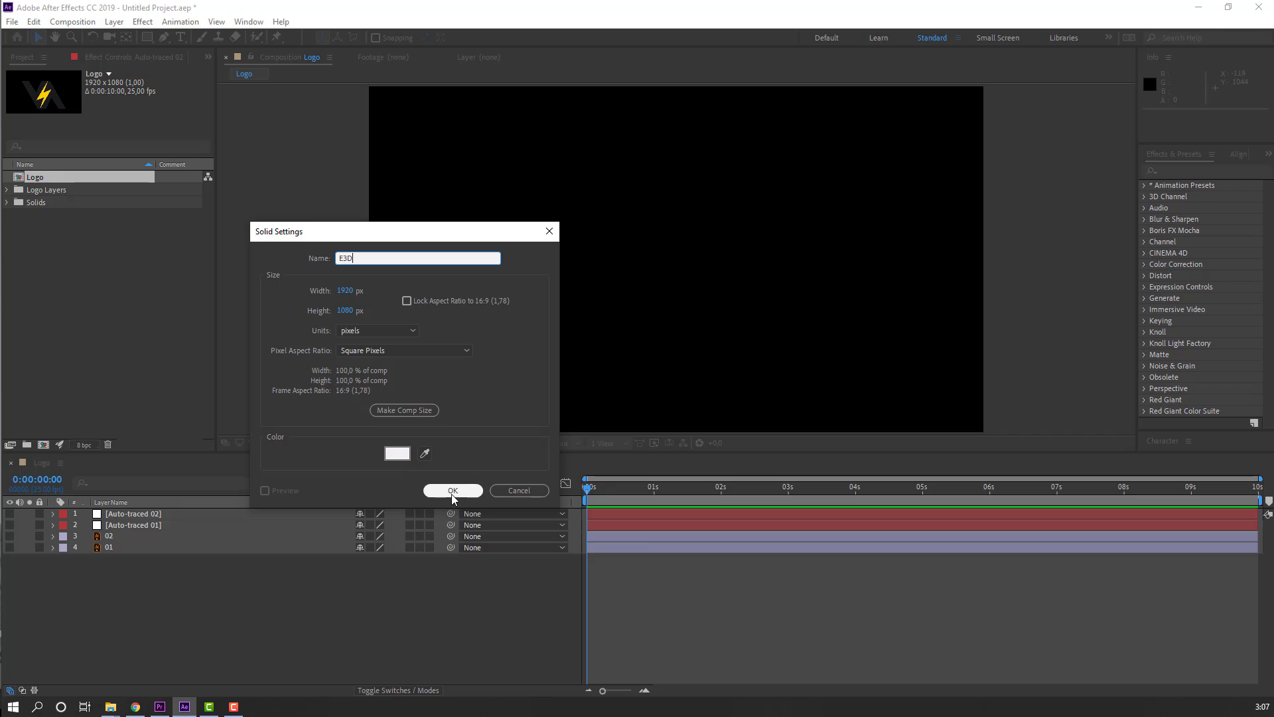
left_click(454, 491)
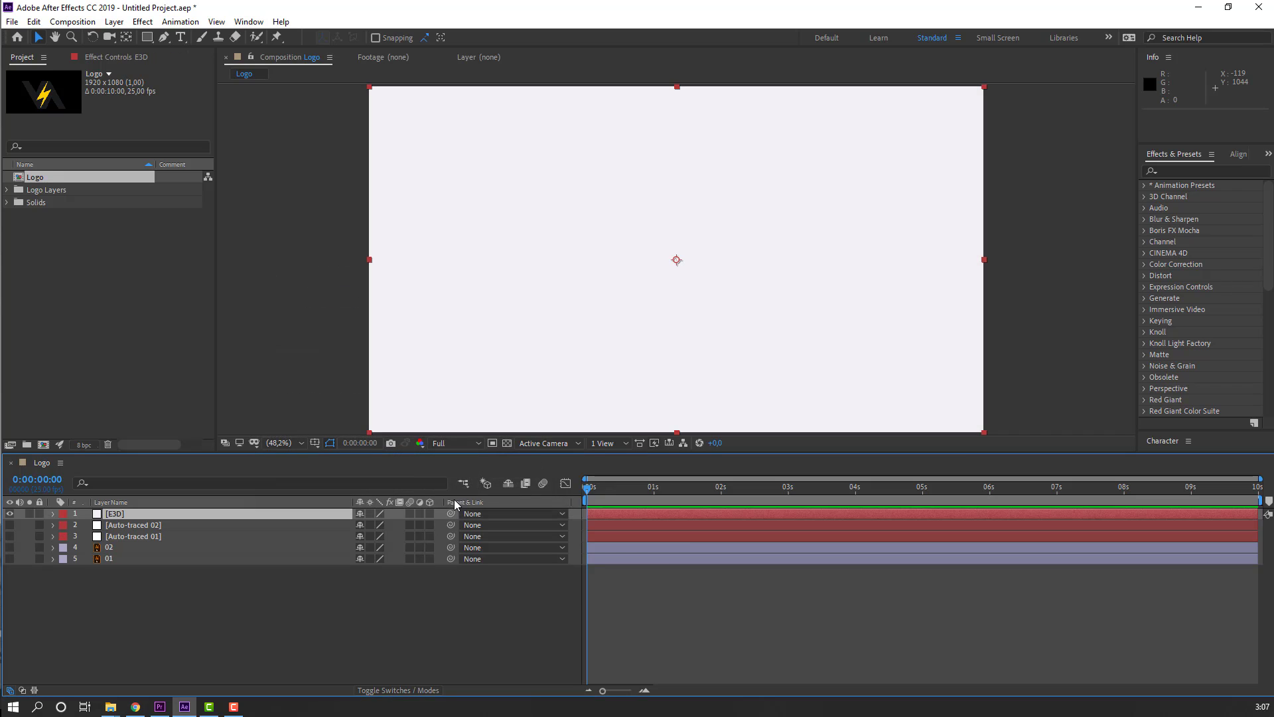
- Apply the Video Copilot Element effect to the E3D solid
left_click(142, 21)
mouse_move(269, 709)
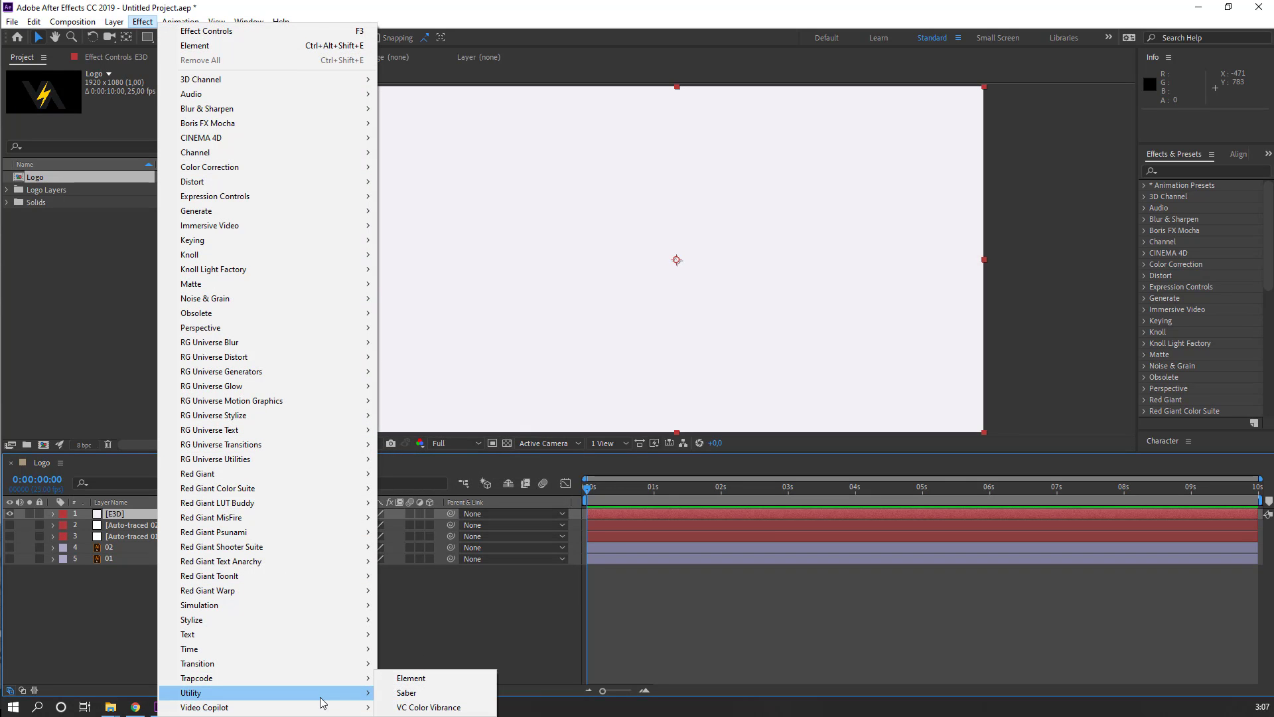
left_click(422, 679)
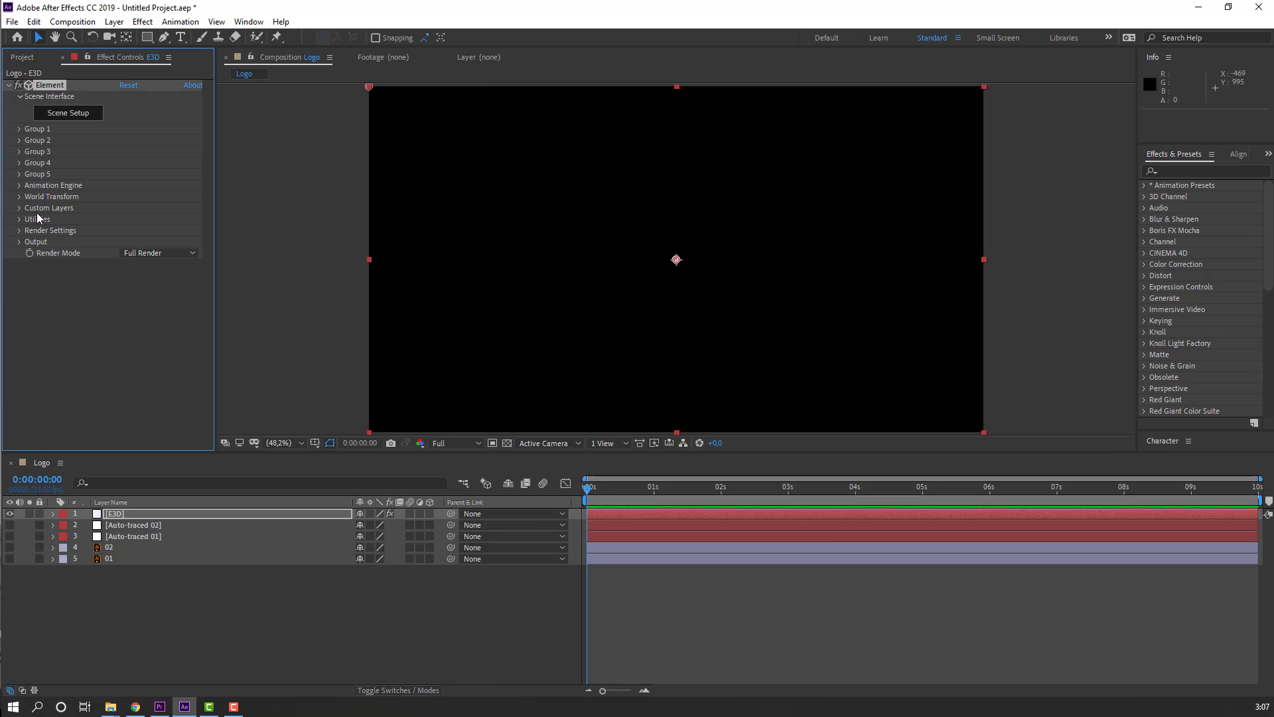
- Assign Auto-traced 01 to Path Layer 1 and Auto-traced 02 to Path Layer 2 in Element's custom text and masks
left_click(20, 208)
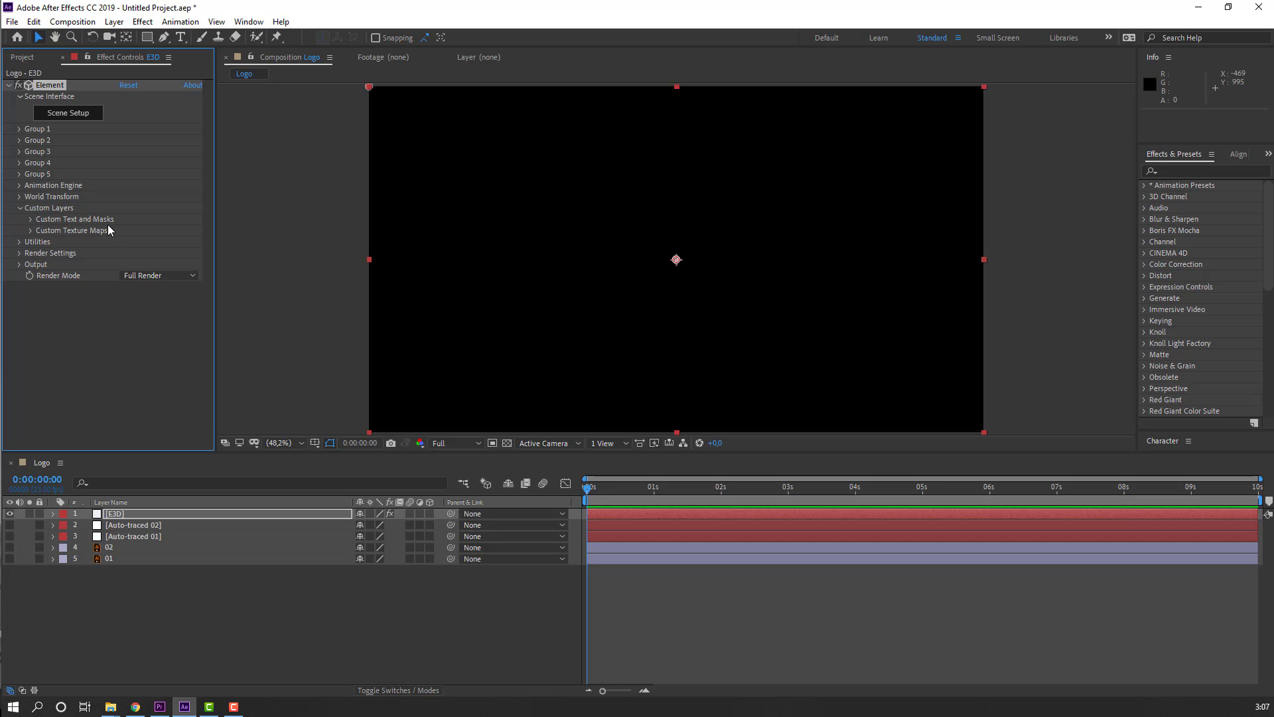
left_click(31, 219)
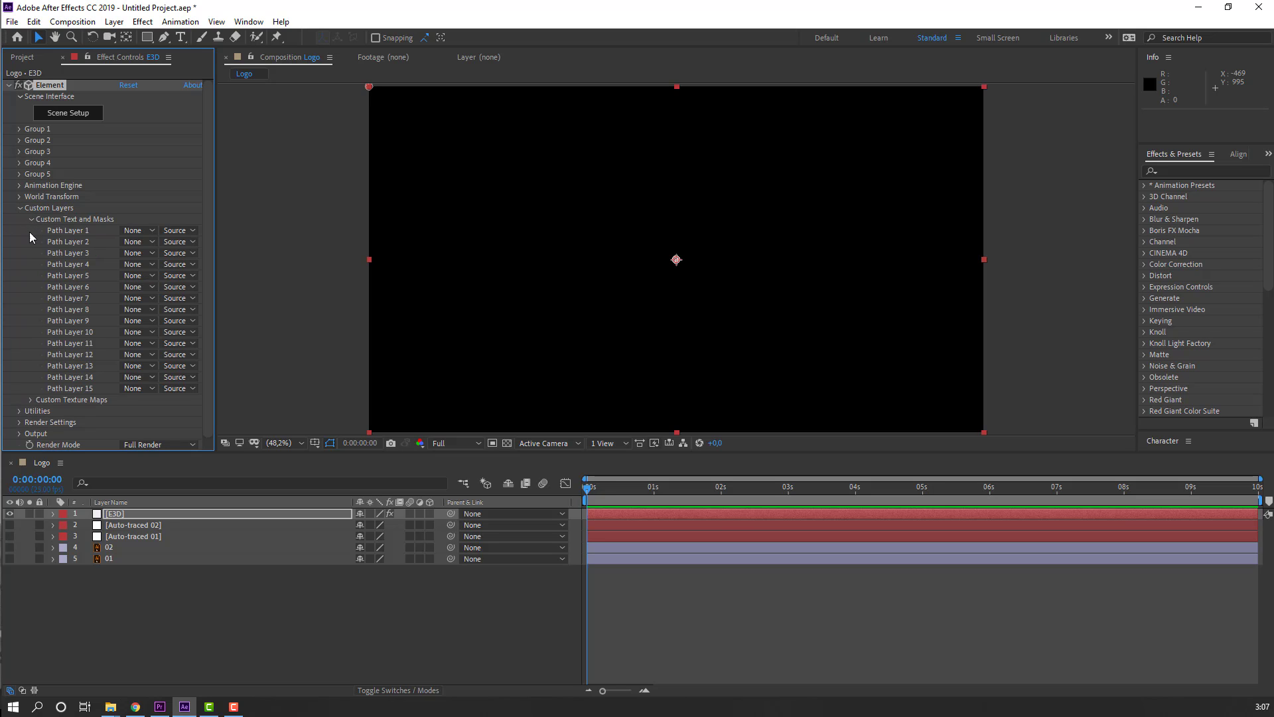
left_click(136, 231)
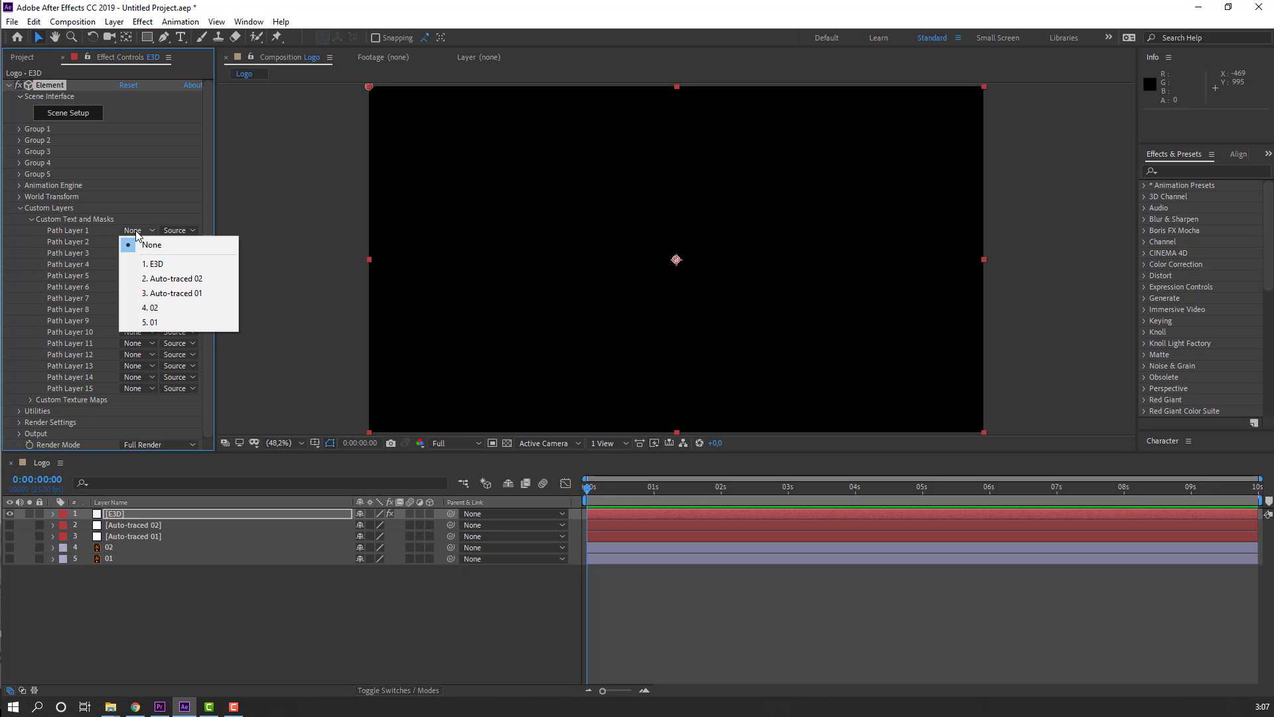
left_click(198, 296)
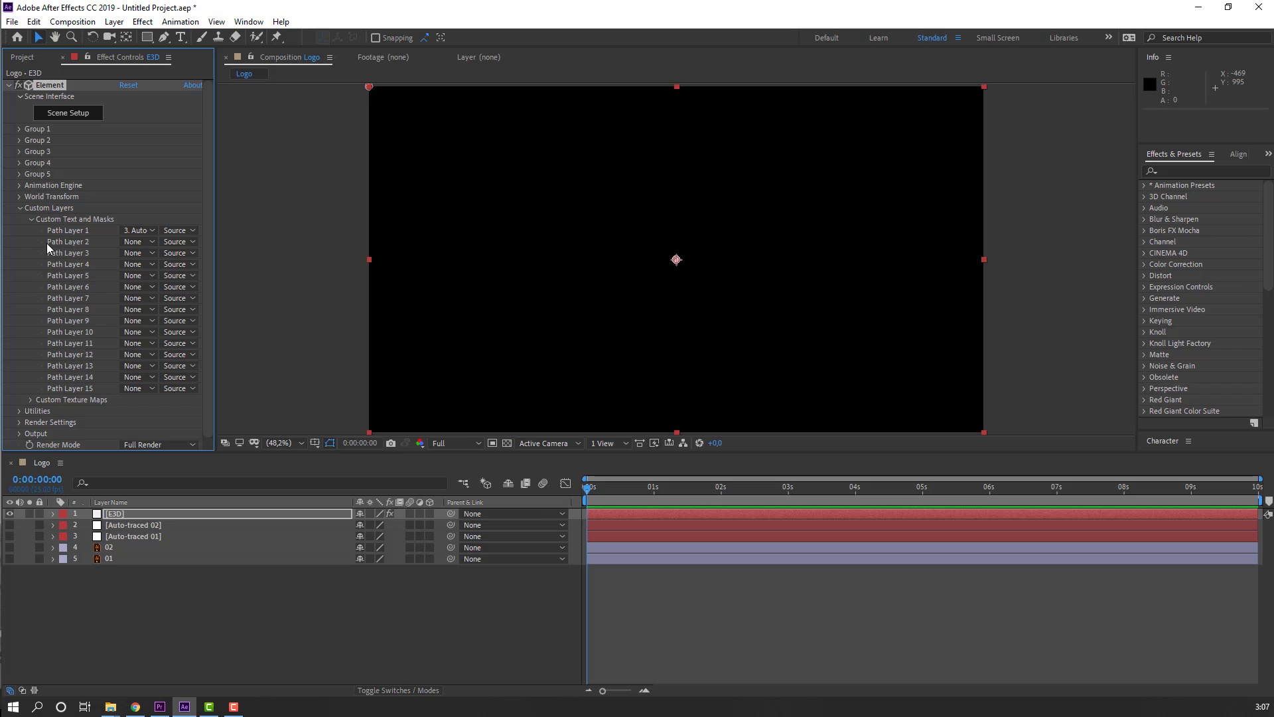
left_click(138, 245)
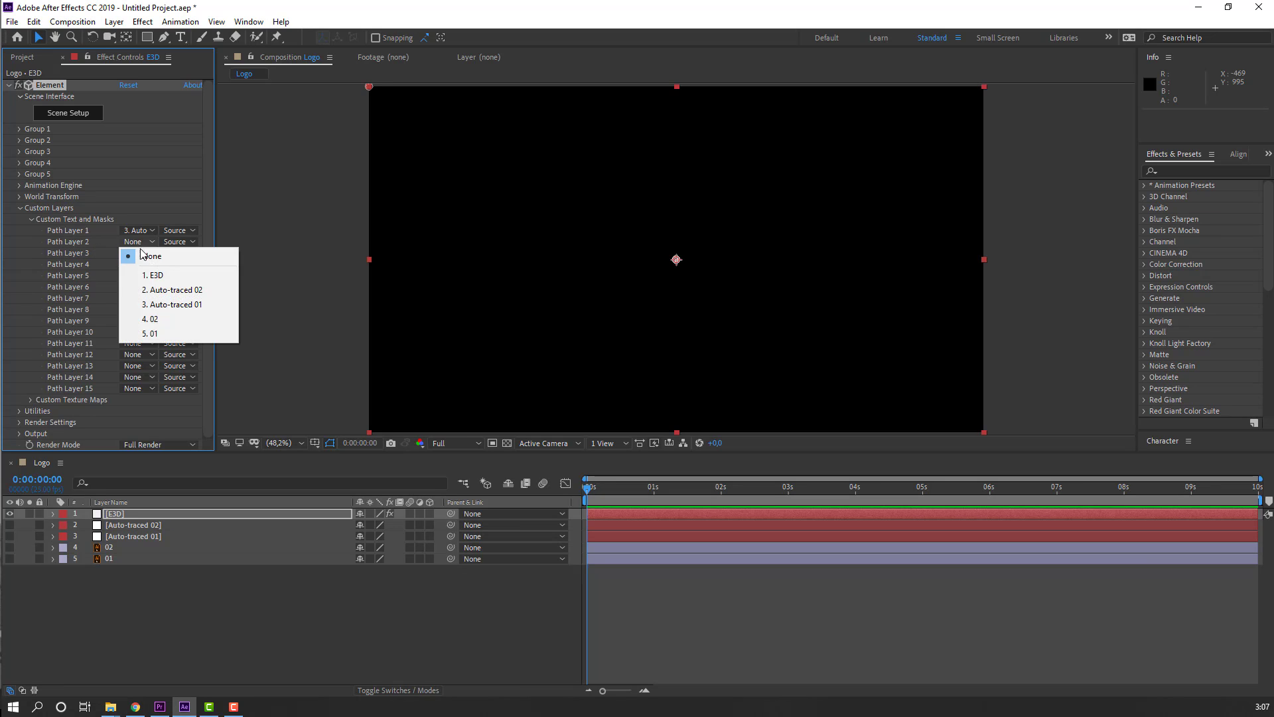
left_click(196, 294)
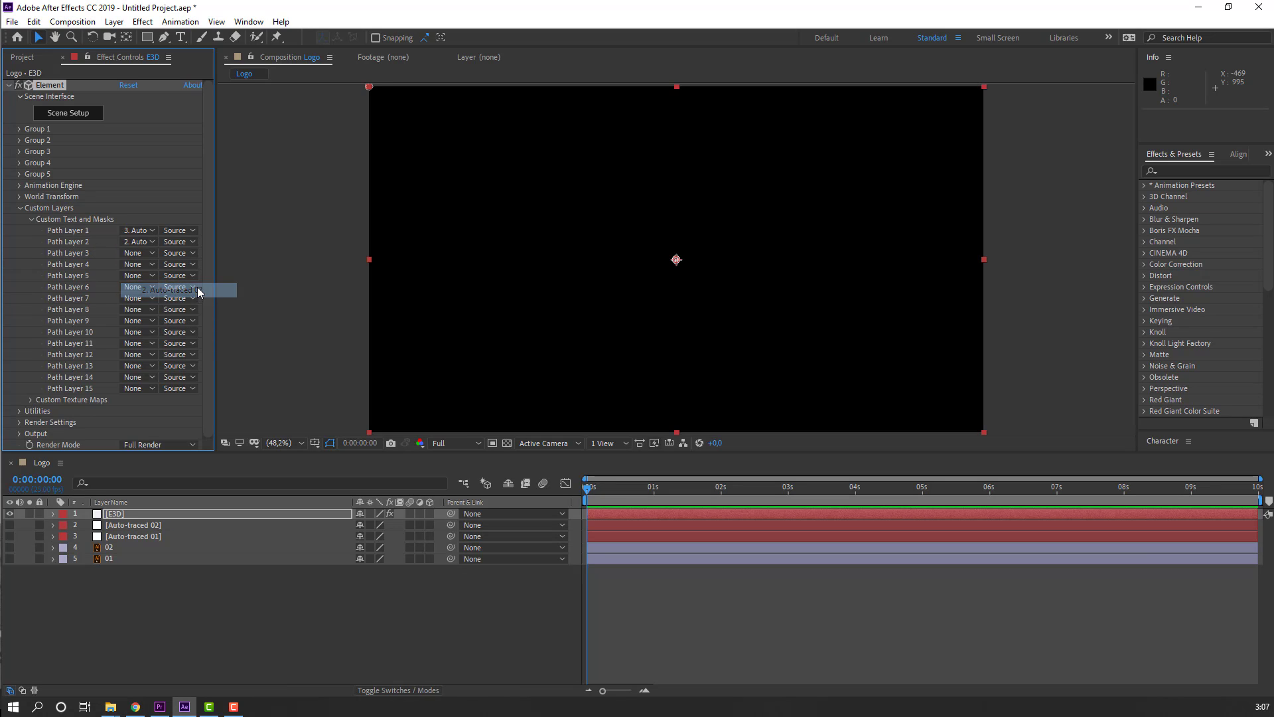
left_click(20, 209)
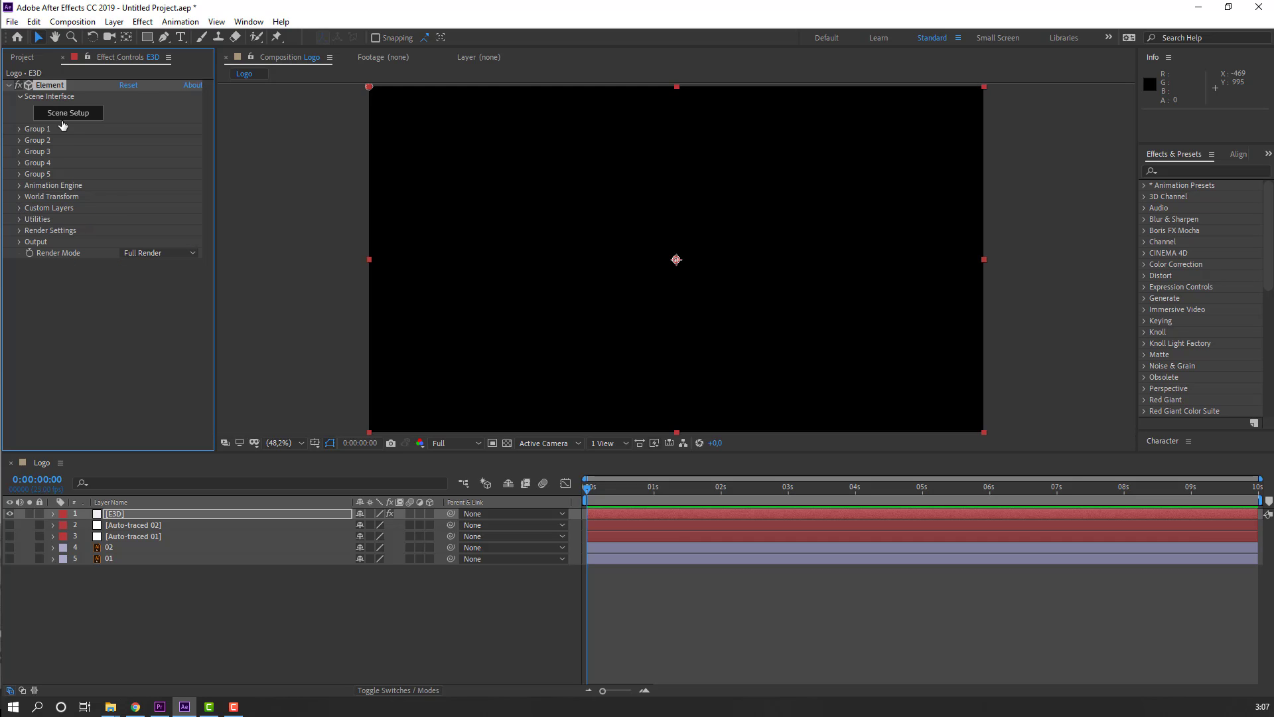
- Open Element's Scene Setup and extrude the logo shape from Custom Path 1
left_click(70, 113)
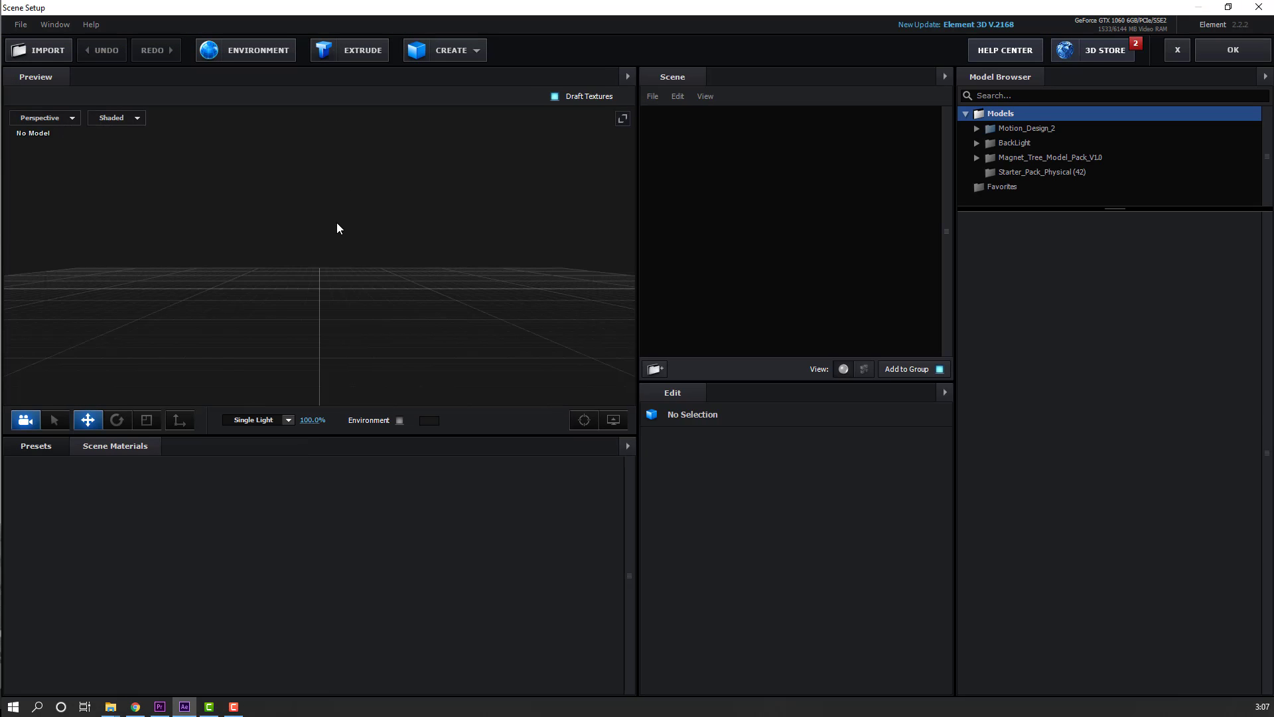
left_click(361, 39)
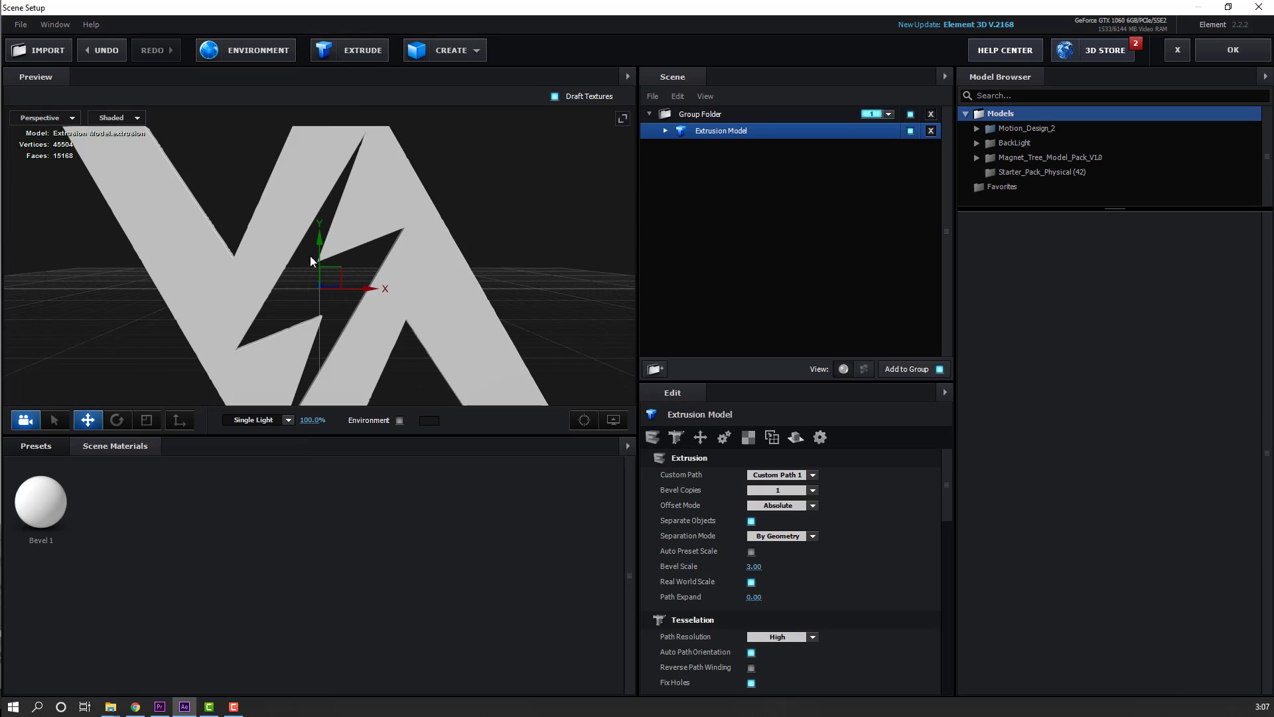
scroll(273, 282, "down", 5)
left_click_drag(296, 271, 368, 282)
scroll(368, 282, "up", 5)
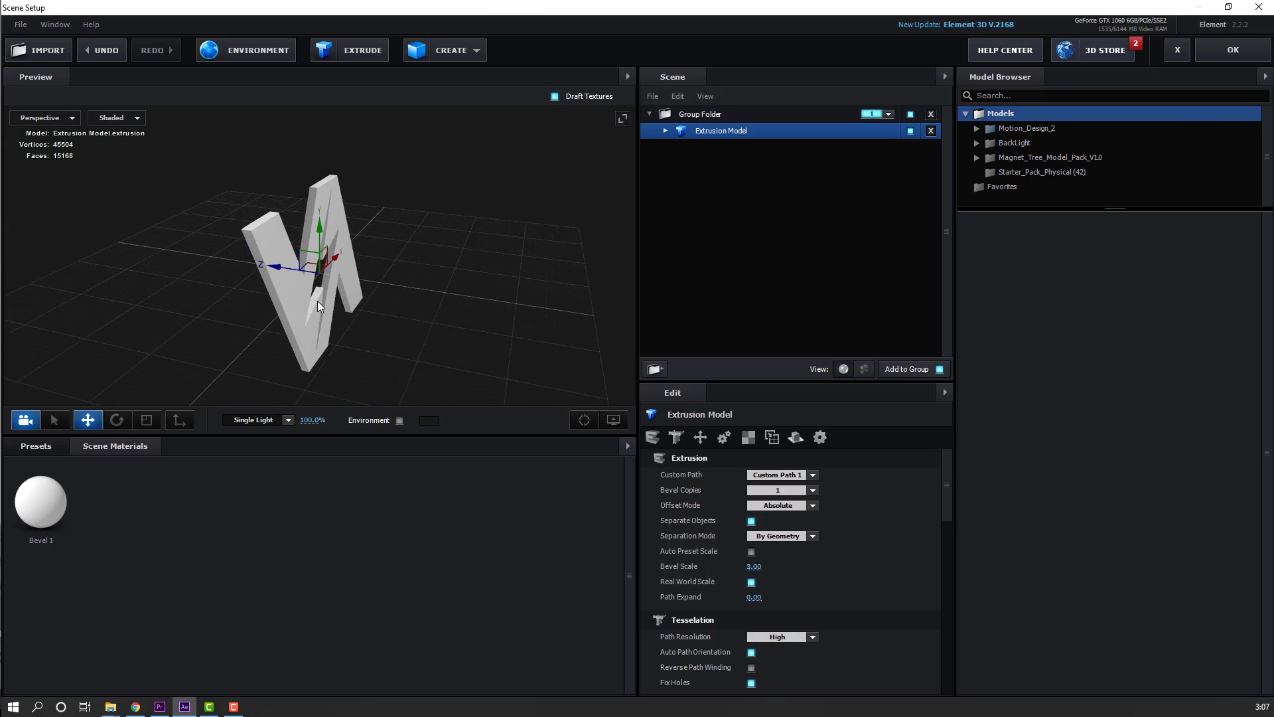
- Set the extrusion model's Bevel Scale to 10 to thicken the logo
left_click(754, 567)
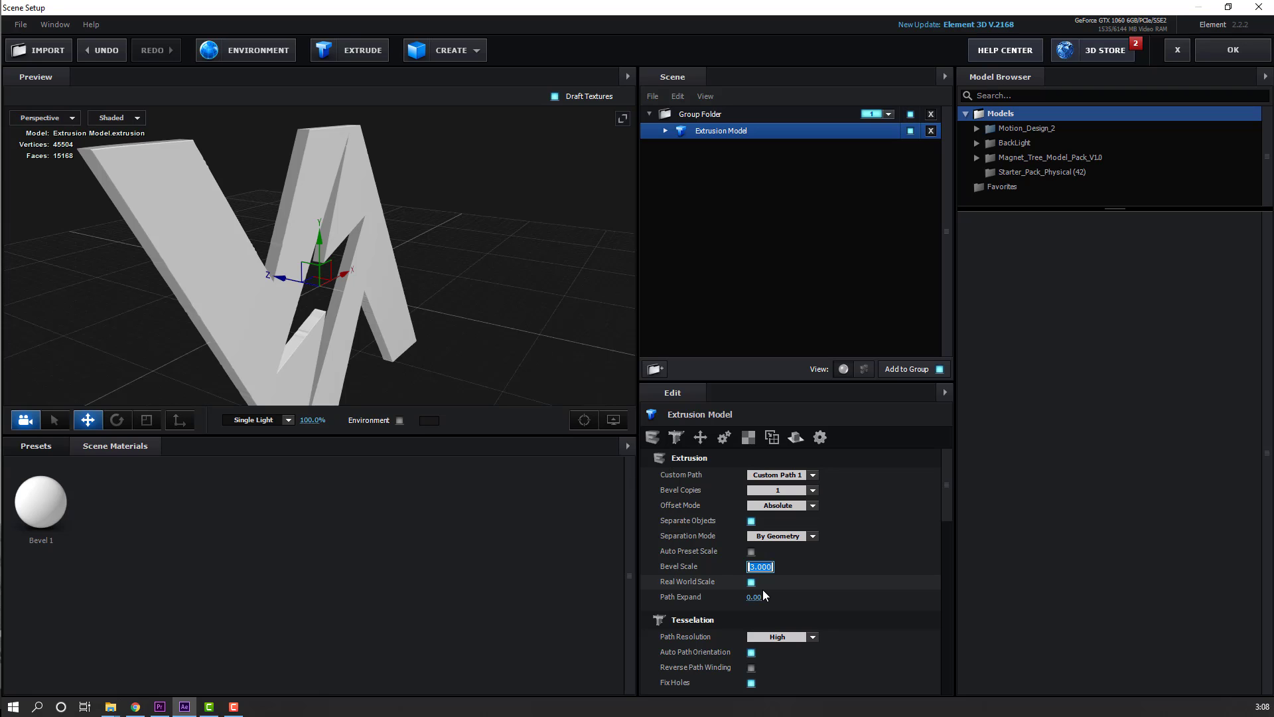
type("10")
key("Return")
left_click_drag(372, 388, 347, 341)
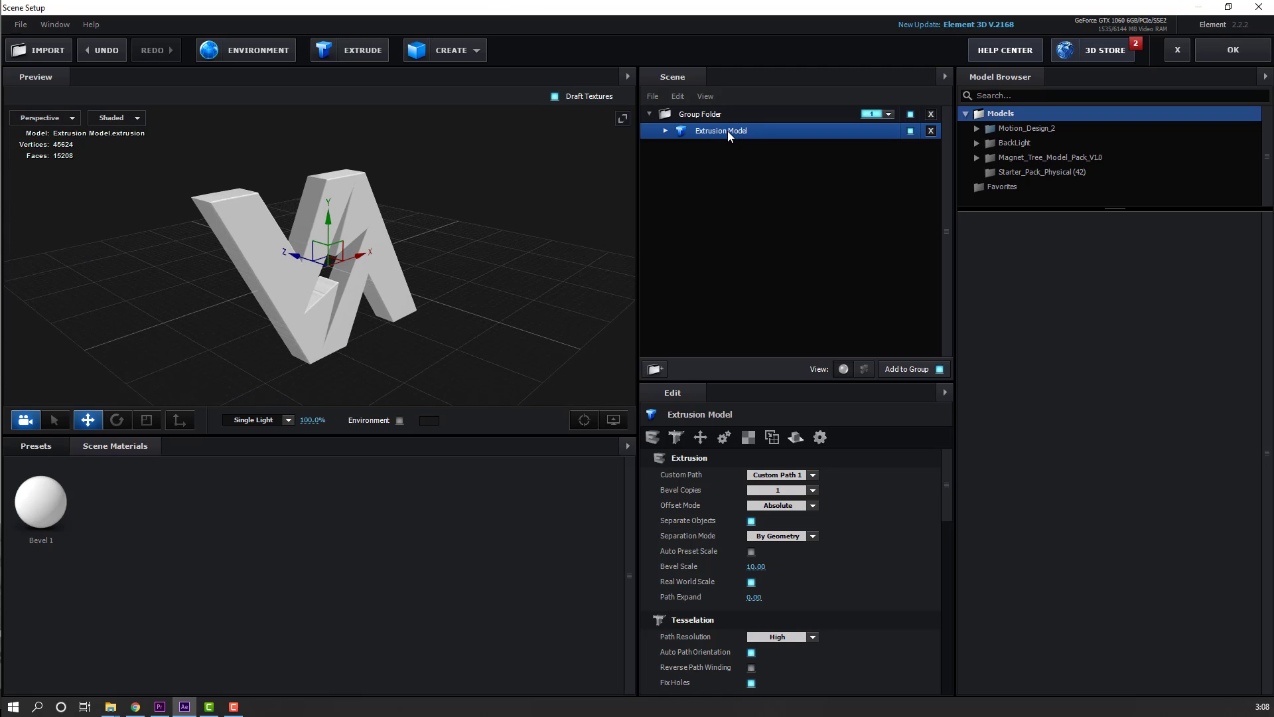
- Duplicate the extrusion model and switch the copy to Custom Path 2 for the lightning bolt
key("ctrl+d")
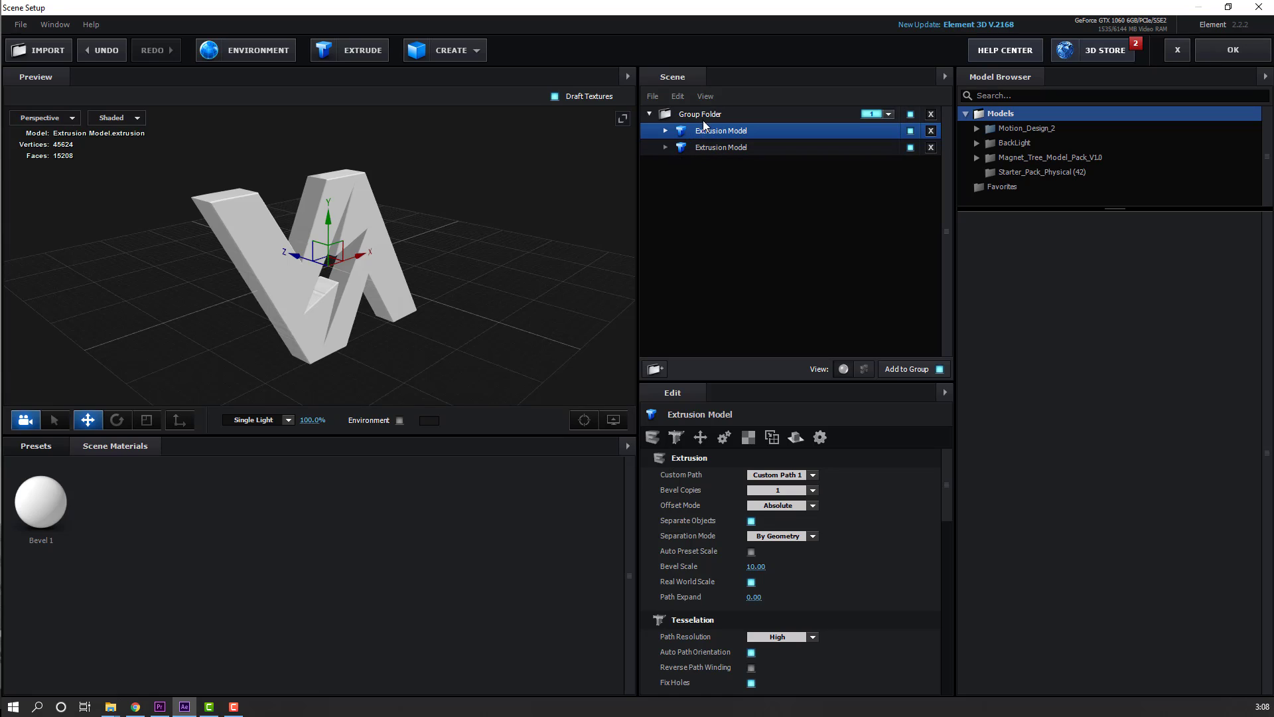
left_click(781, 476)
left_click(821, 495)
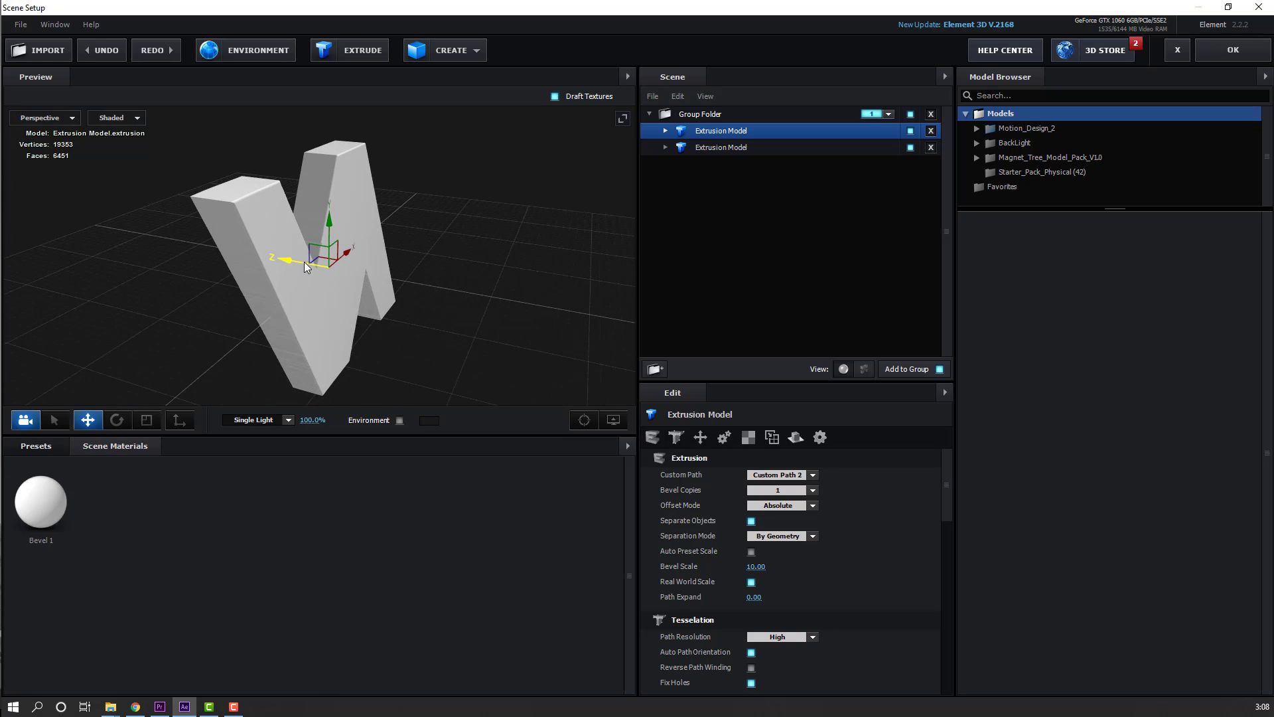
left_click_drag(300, 308, 353, 278)
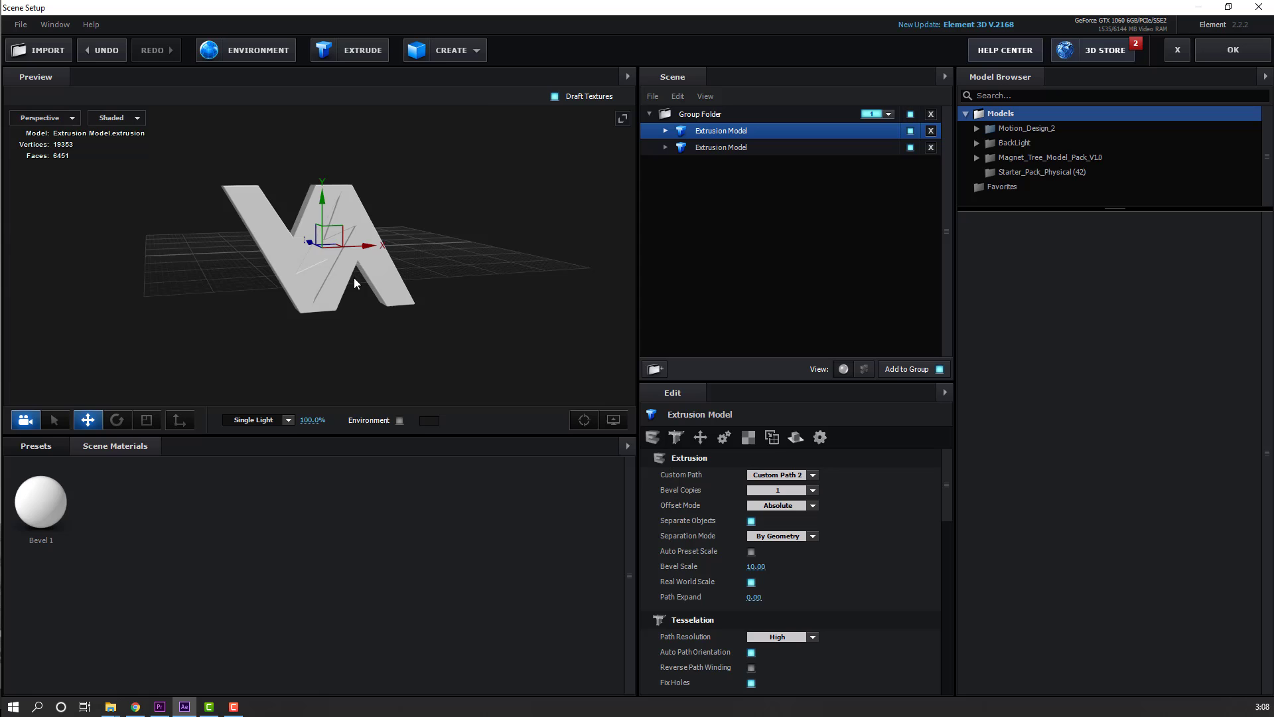
- Add a cylinder primitive to the scene and move it along Z to about -1.36, clear of the logo
left_click(442, 50)
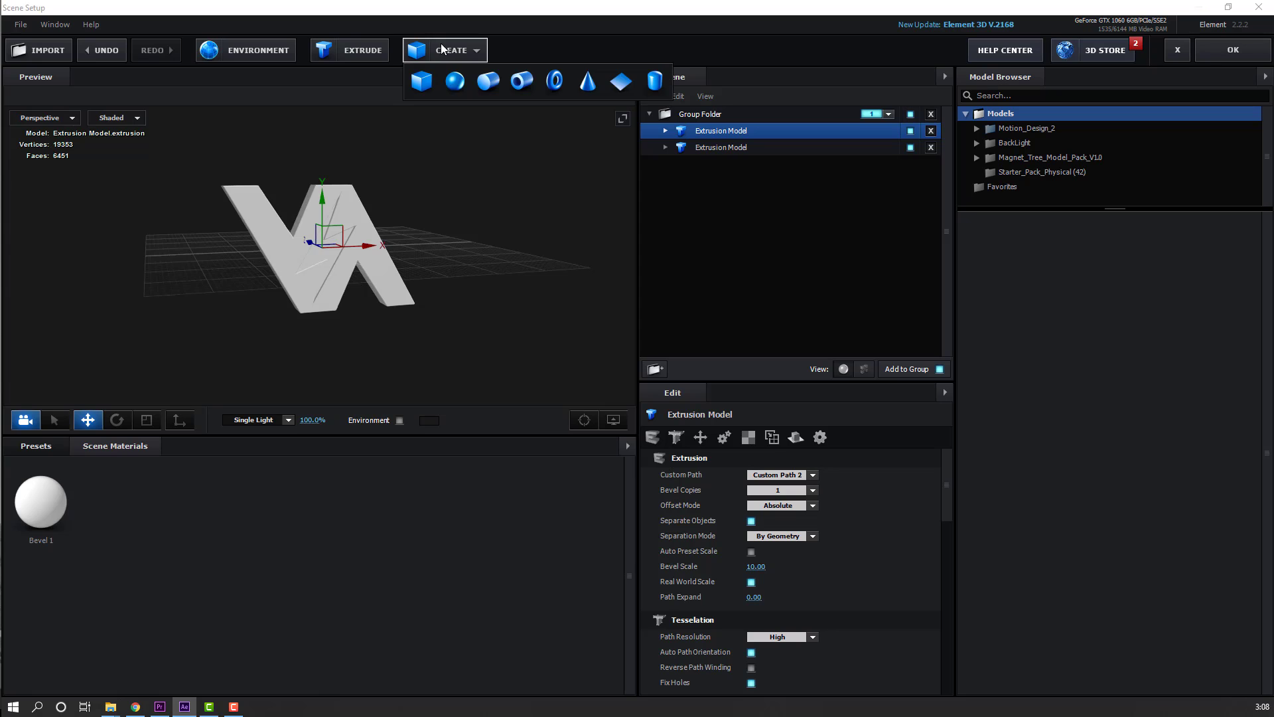
left_click(488, 81)
left_click_drag(364, 215, 270, 285)
left_click_drag(295, 236, 345, 254)
left_click_drag(360, 277, 310, 303)
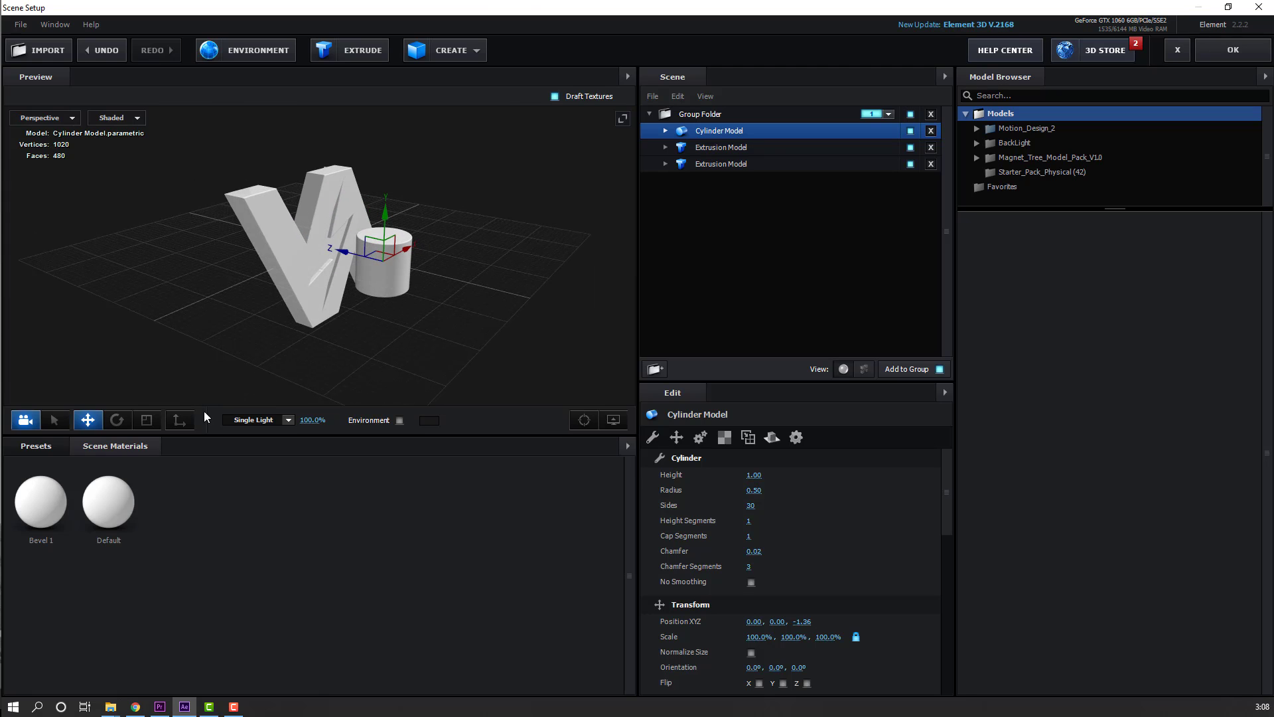
- Rotate the cylinder to an orientation of 270° on X and about 327.3° on Y
left_click(120, 422)
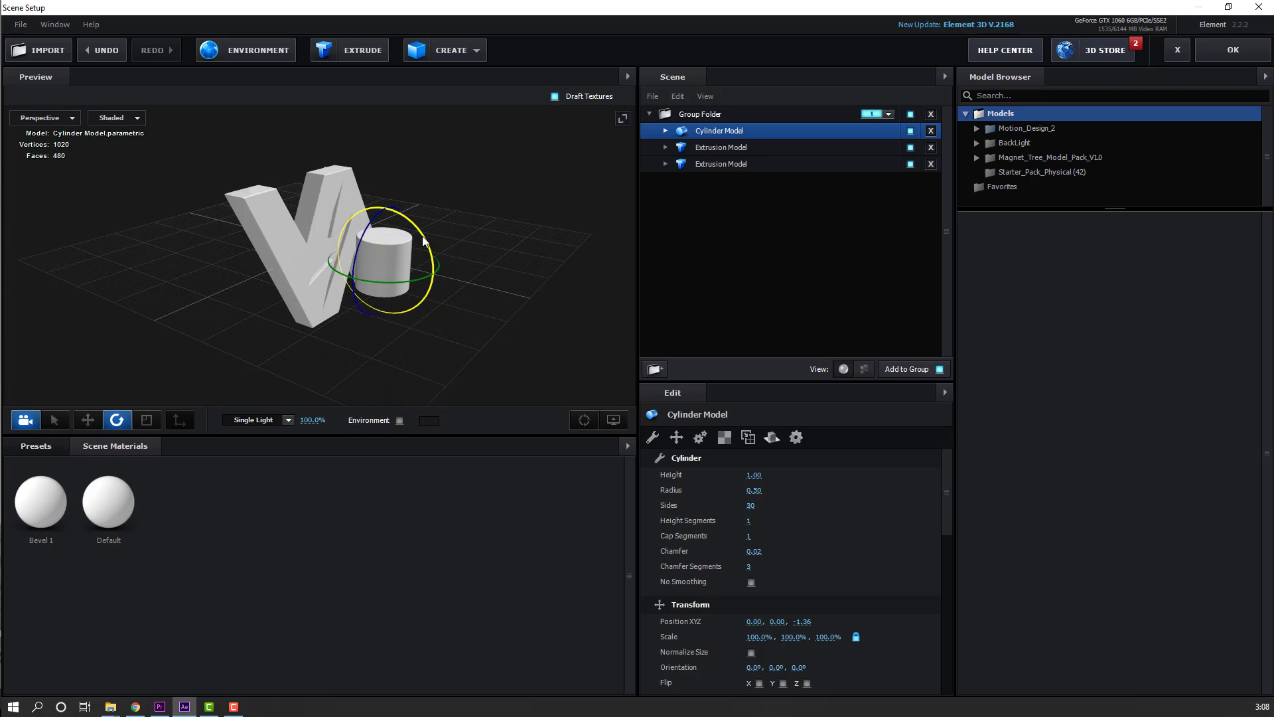
left_click_drag(424, 240, 462, 344)
scroll(392, 313, "up", 2)
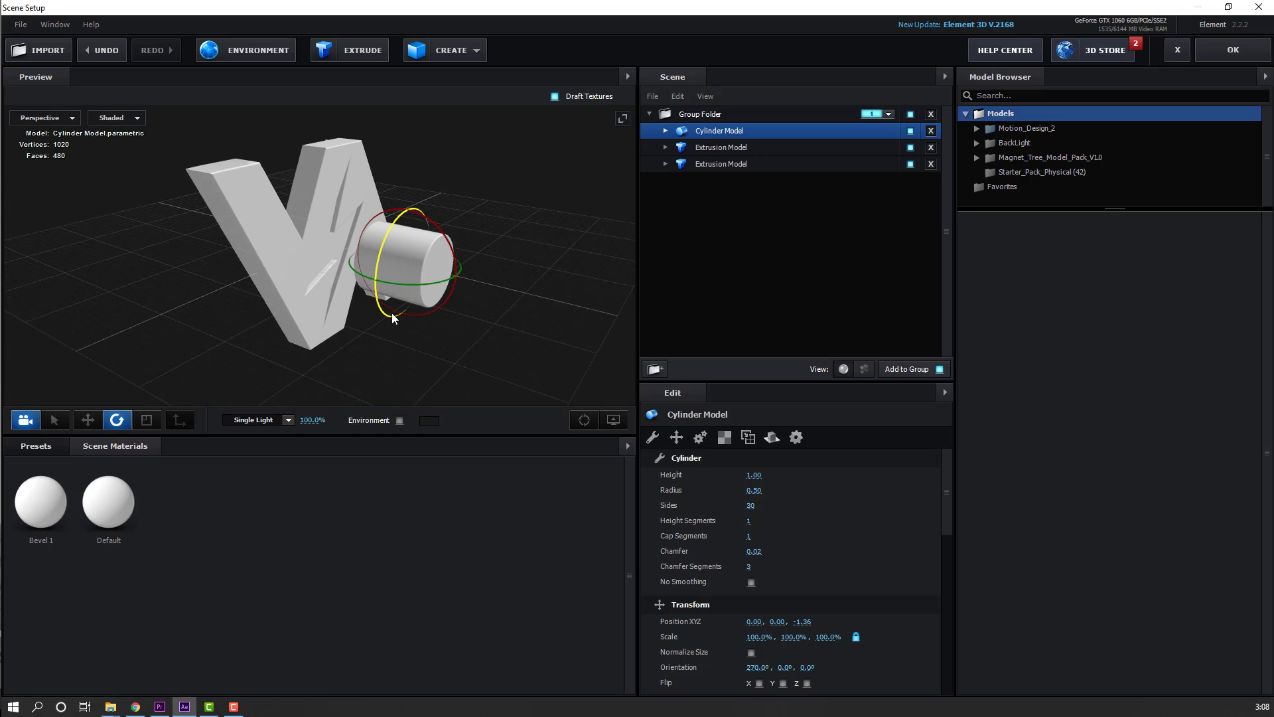
left_click_drag(391, 317, 333, 316)
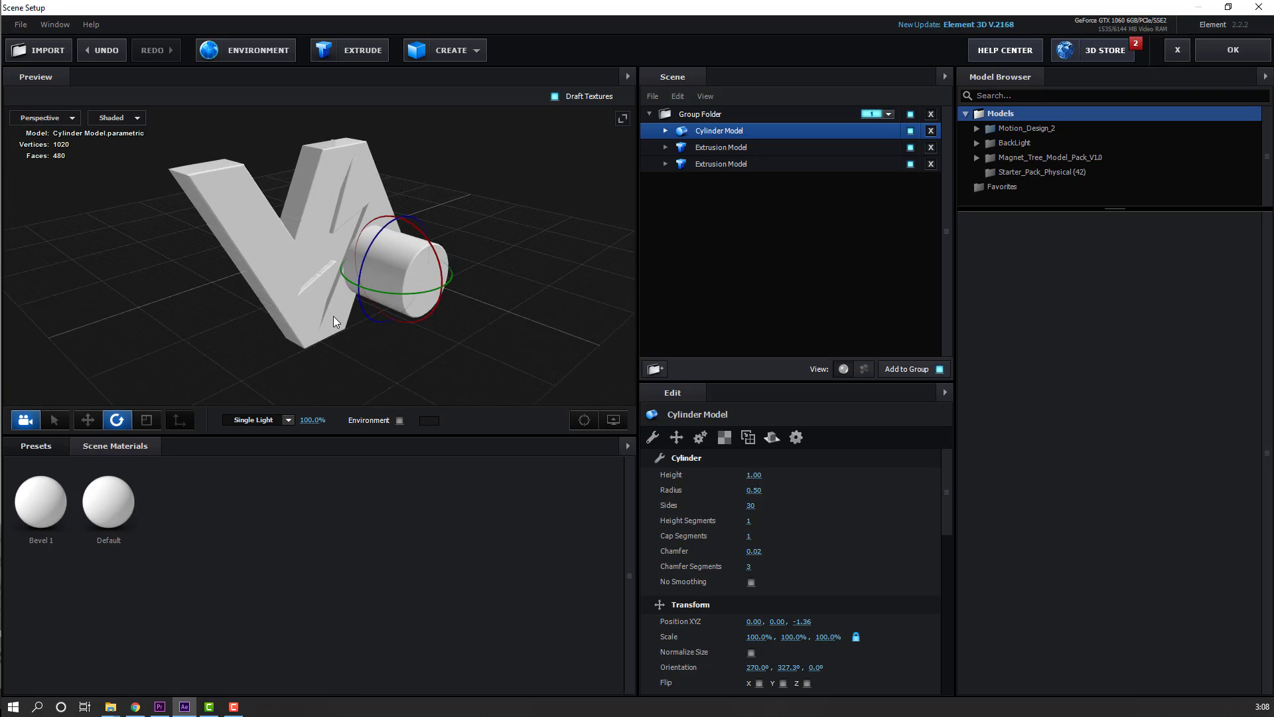
- Scale the cylinder into a flat disc of about 254.6% on X and Z and 47.3% on Y
left_click(146, 420)
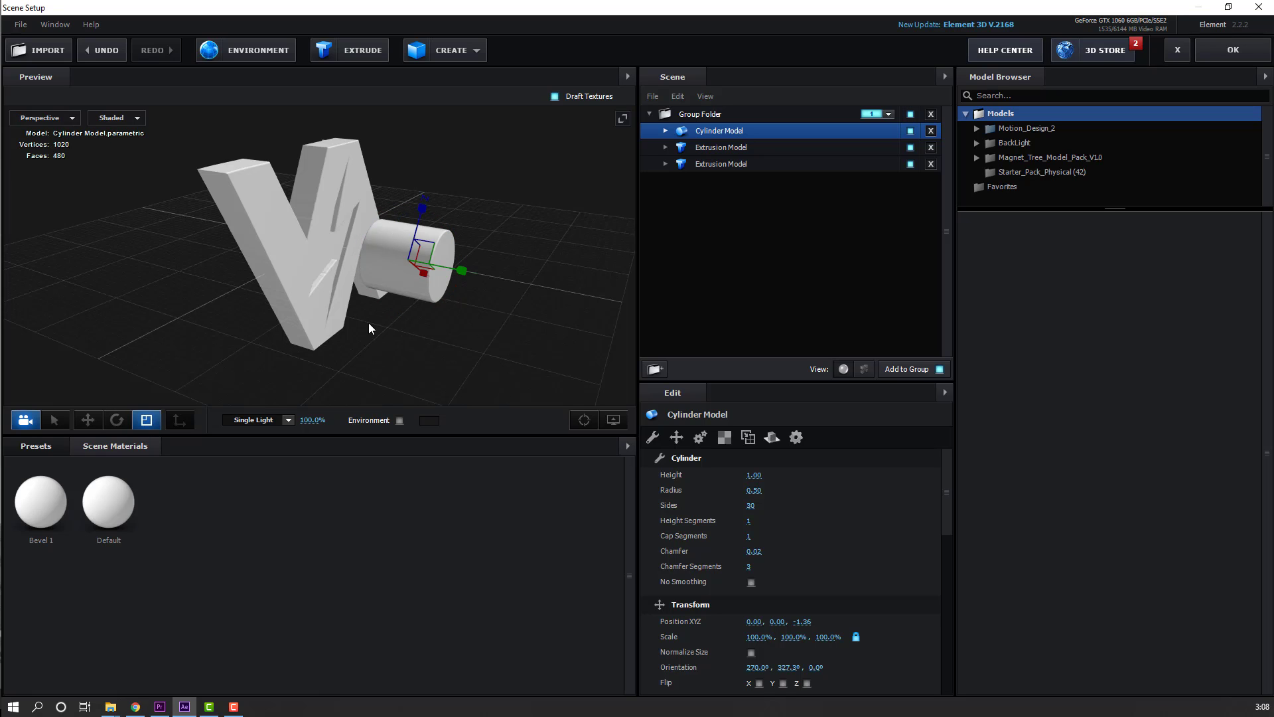
left_click_drag(368, 322, 343, 288)
mouse_move(201, 255)
left_mouse_down()
mouse_move(246, 248)
mouse_move(217, 296)
mouse_move(206, 258)
left_mouse_up()
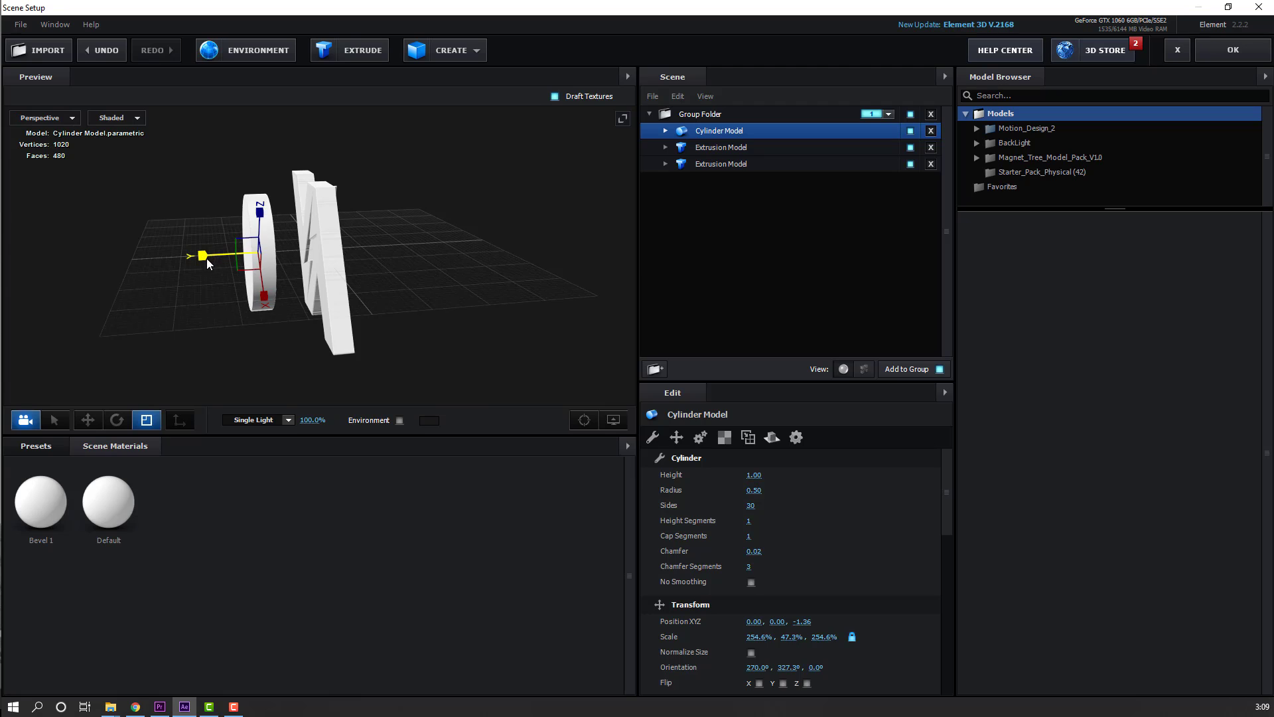
- Move the disc-shaped cylinder behind the logo, to a Z position of about 0.43
left_click(88, 420)
left_click_drag(317, 253, 238, 332)
left_click_drag(361, 279, 388, 269)
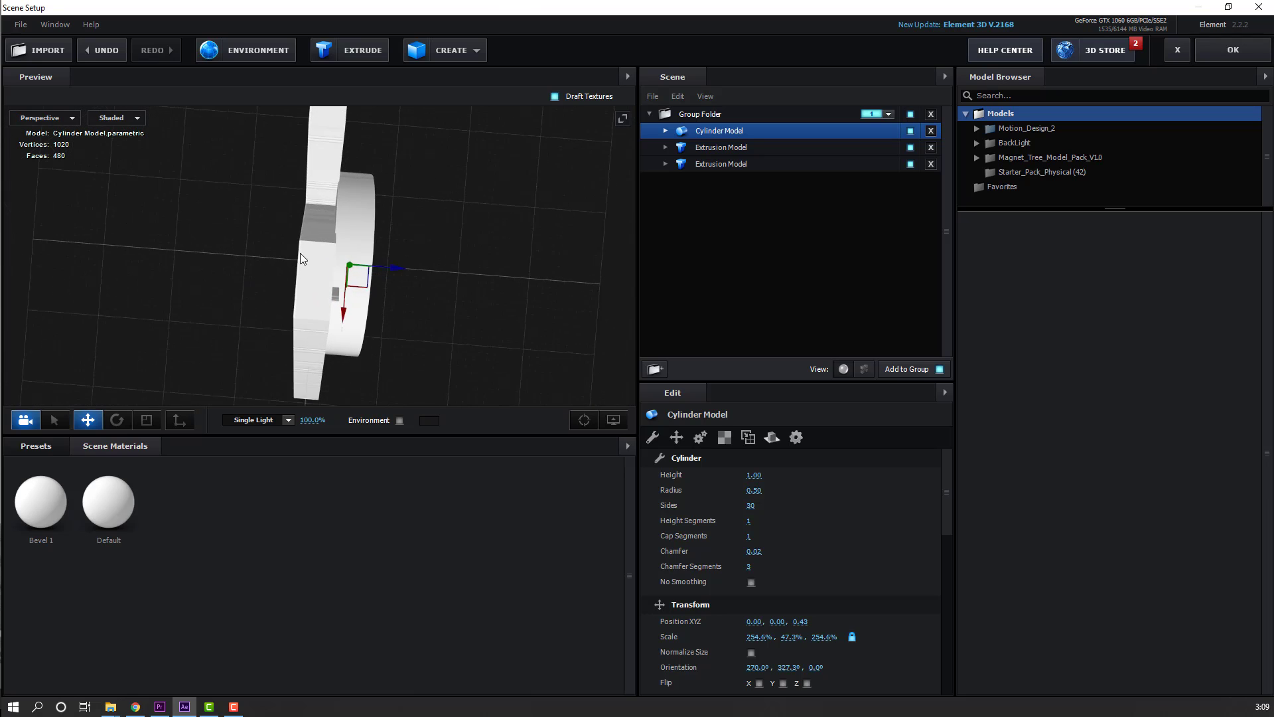
left_click_drag(300, 253, 211, 337)
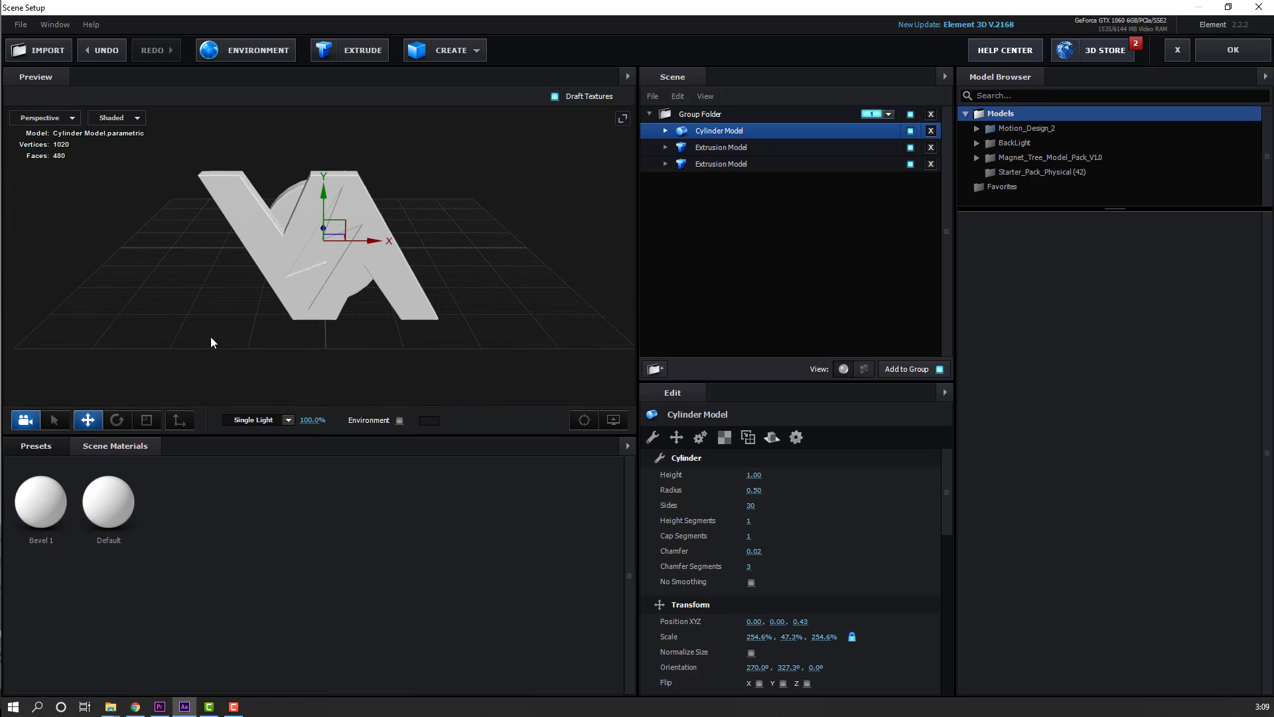
- Enlarge the cylinder behind the logo to about 471% on X and Z and 57.2% on Y
left_click(146, 421)
left_click_drag(312, 303, 399, 105)
left_click_drag(199, 249, 274, 274)
scroll(238, 189, "up", 4)
left_click_drag(237, 188, 340, 245)
- Move the cylinder disc back along Z to about 0.49 so it sits against the back of the logo
left_click(91, 423)
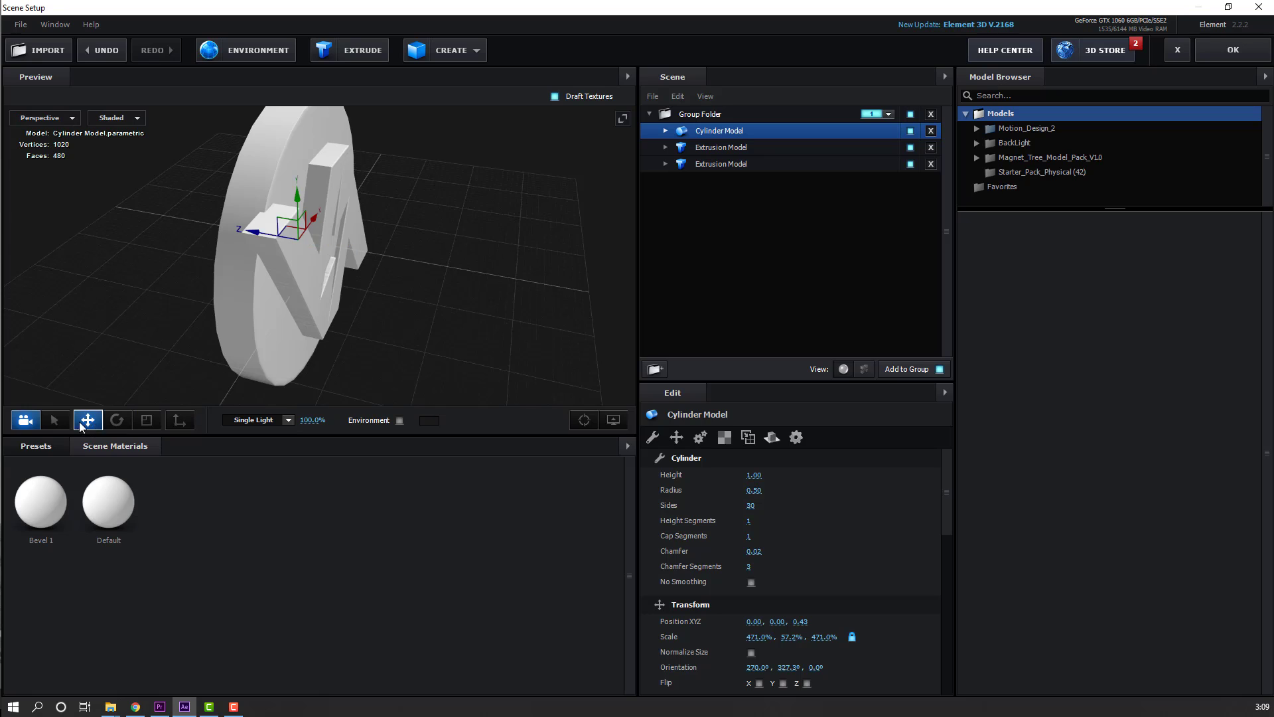
left_click_drag(265, 229, 262, 232)
left_click_drag(255, 278, 271, 316)
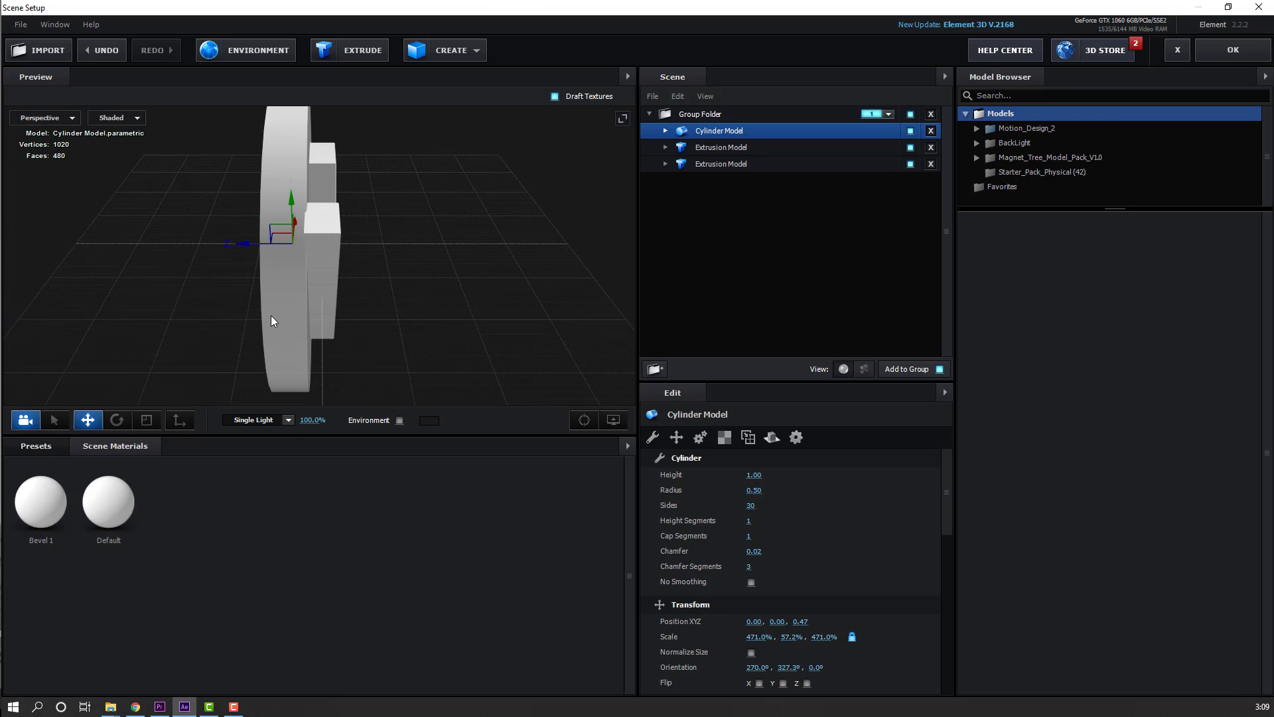
scroll(324, 214, "up", 5)
left_click_drag(324, 213, 376, 180)
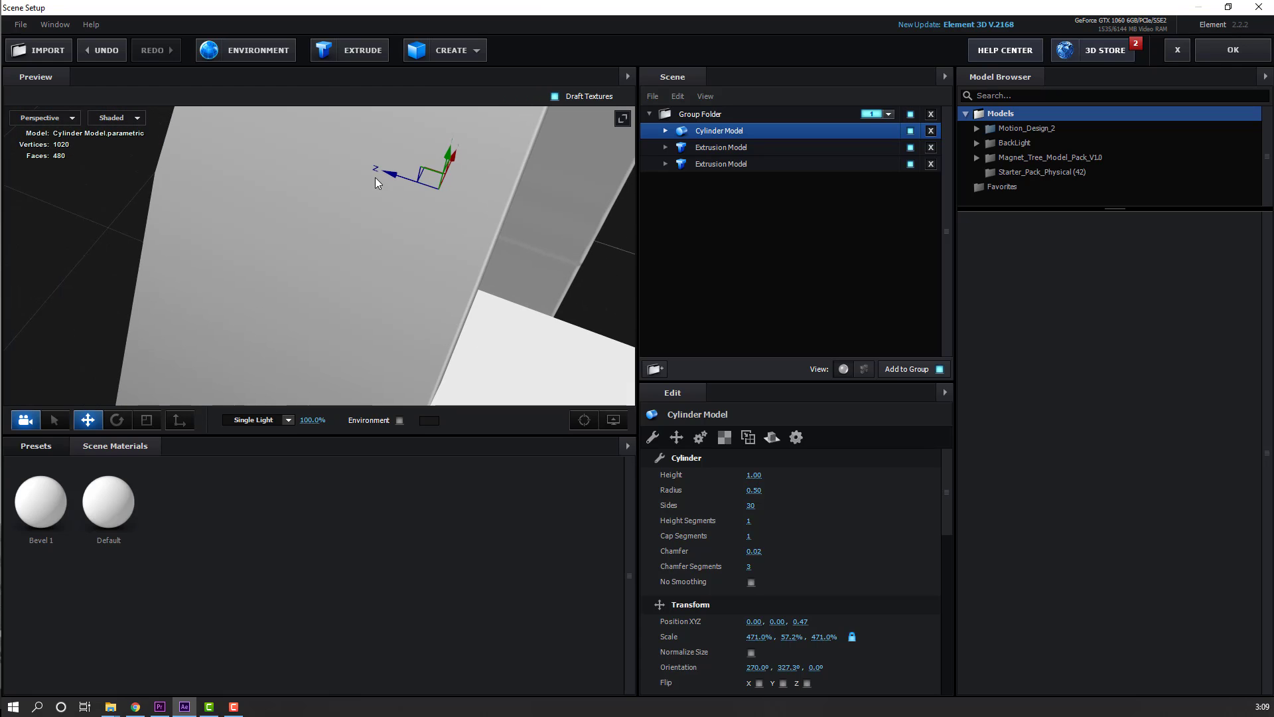
left_click_drag(358, 259, 360, 236)
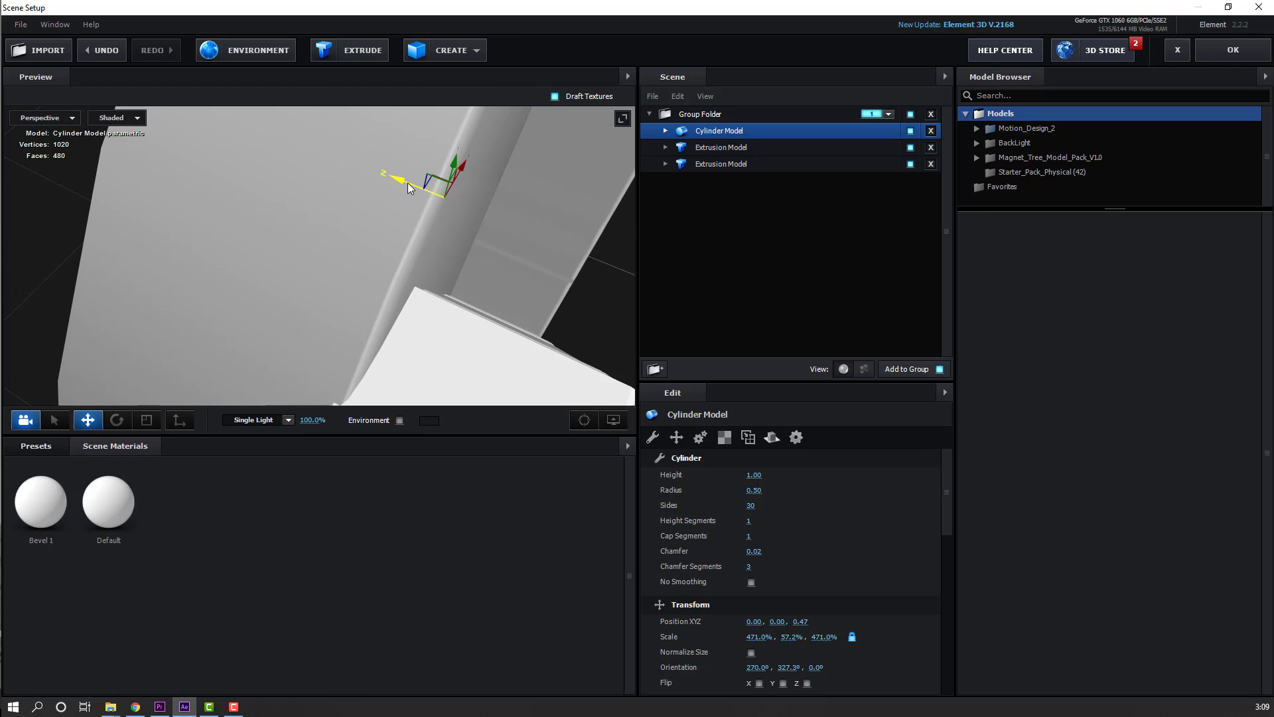
left_click_drag(407, 182, 406, 181)
left_click_drag(340, 329, 346, 282)
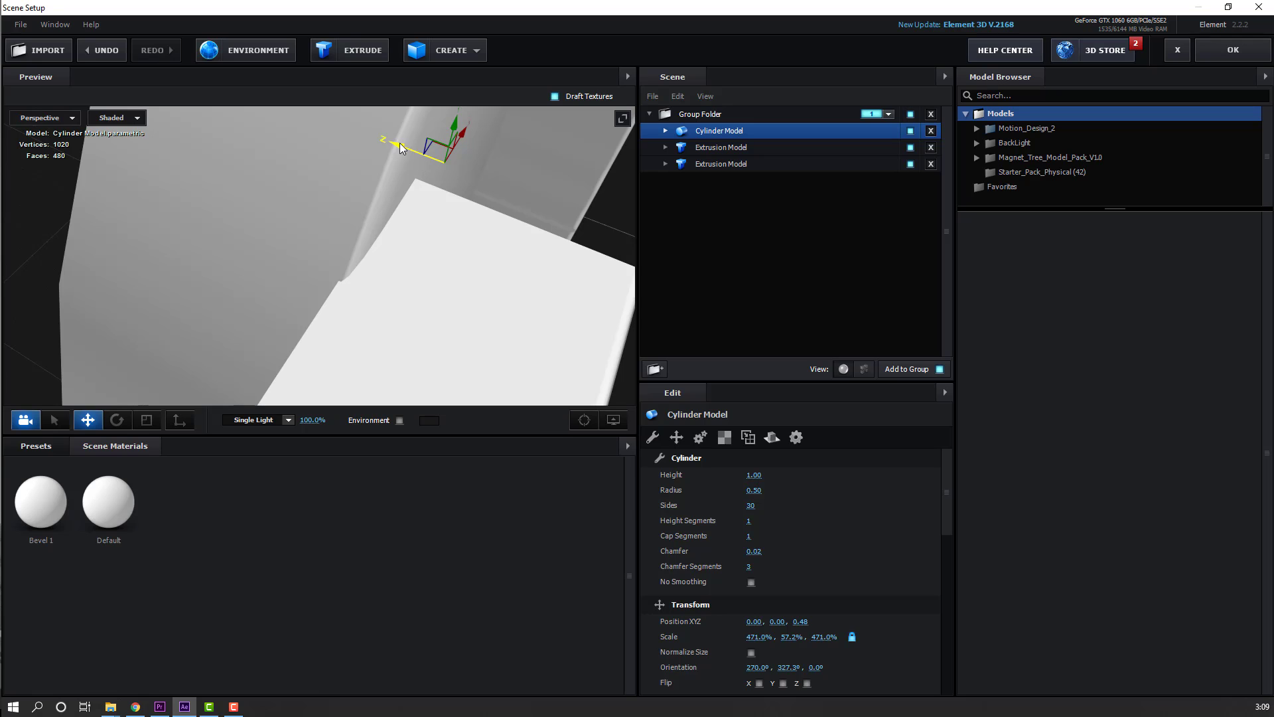
left_click_drag(400, 144, 395, 143)
scroll(435, 256, "down", 5)
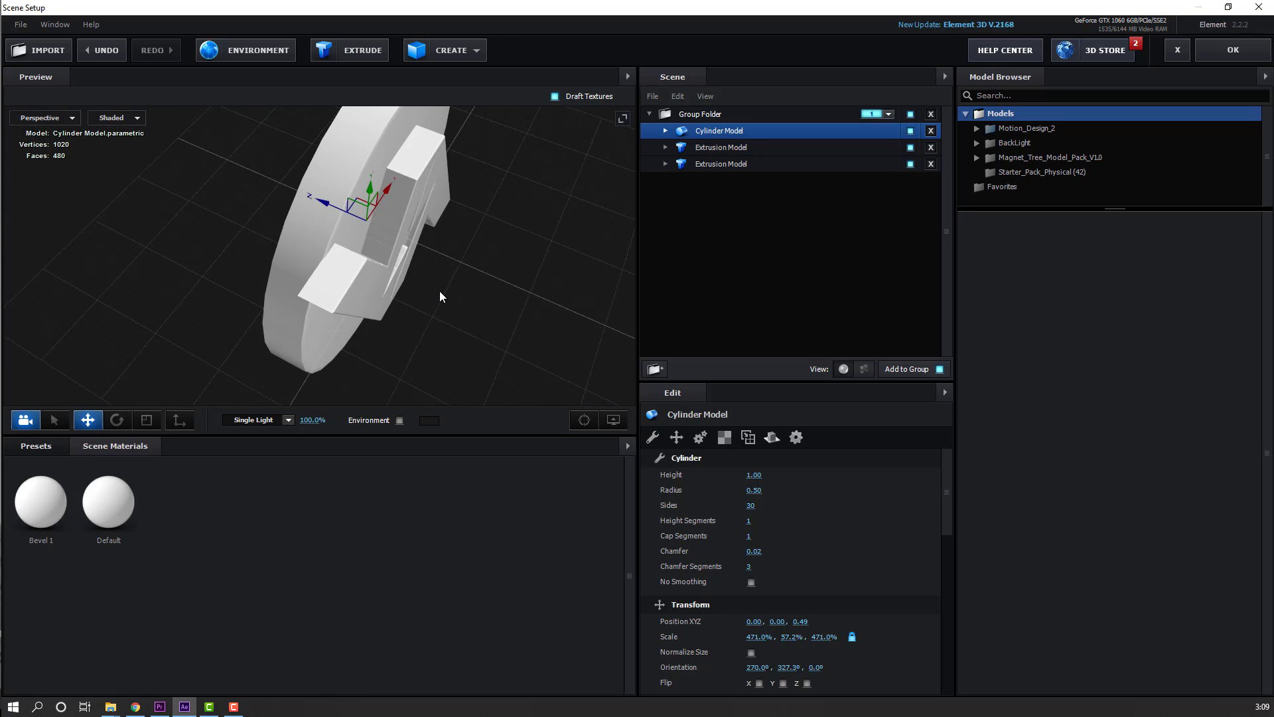
- Set the cylinder's number of sides to 60 to smooth its rim
left_click_drag(441, 297, 391, 270)
scroll(329, 209, "up", 6)
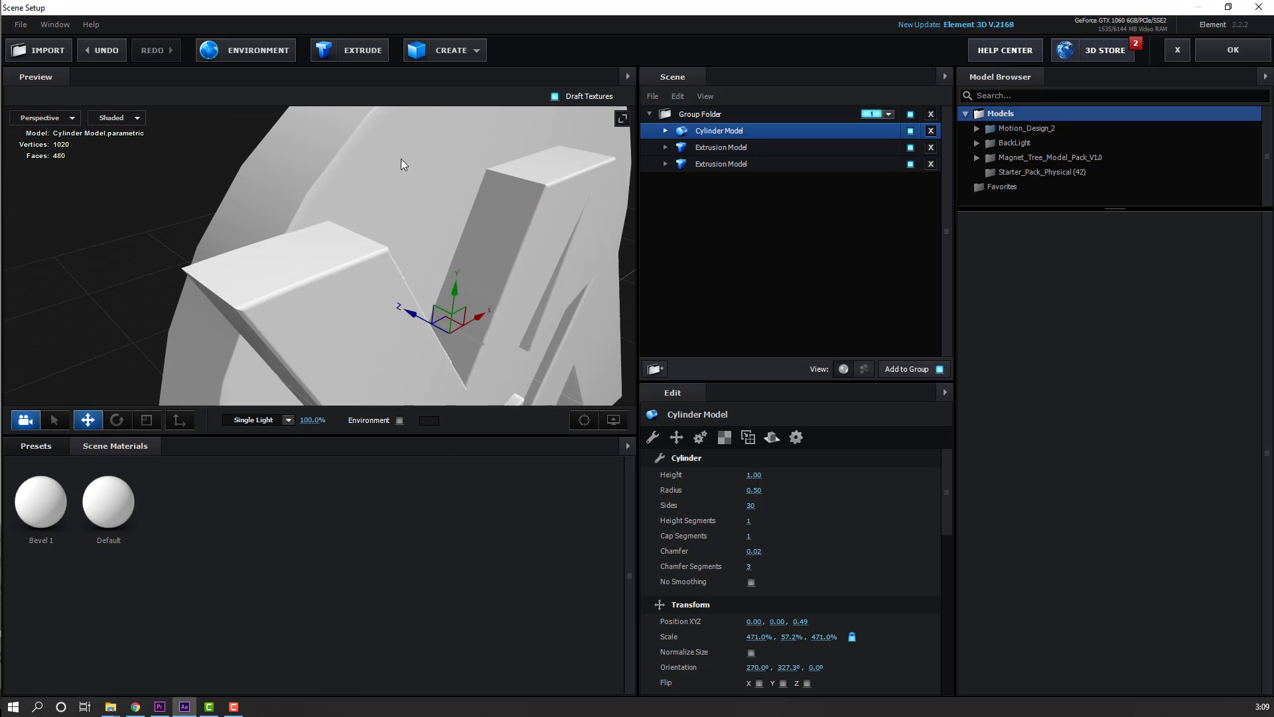
scroll(385, 189, "up", 3)
left_click_drag(370, 213, 196, 250)
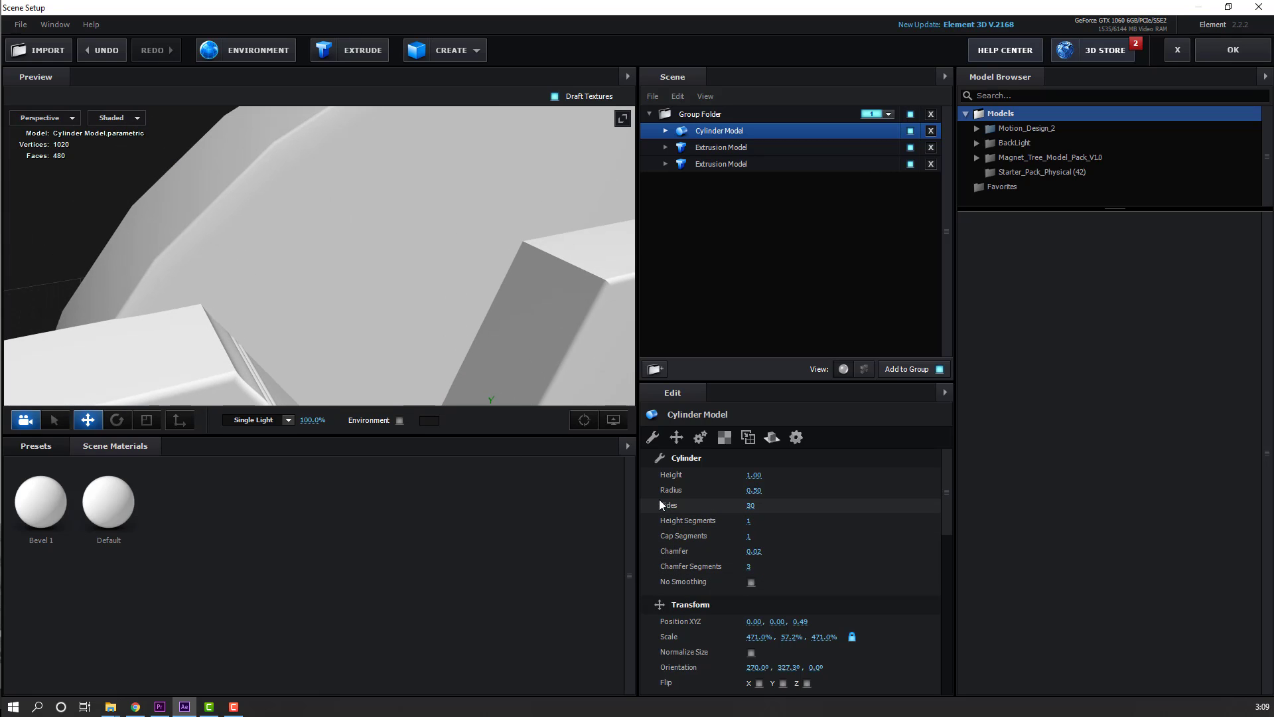
left_click(750, 505)
type("60")
key("Return")
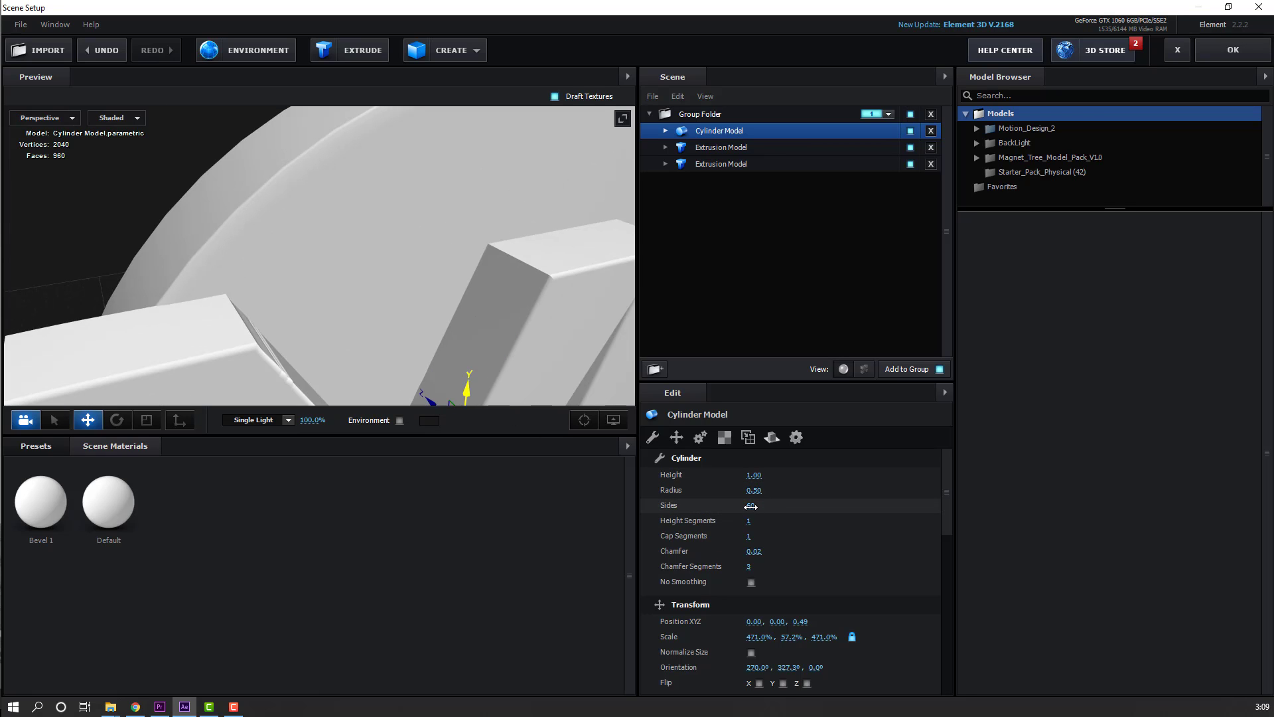
- Apply the Black_Gloss physical material separately to the logo's letter shape and to the lightning bolt
scroll(222, 270, "down", 5)
left_click_drag(222, 270, 305, 324)
scroll(399, 274, "down", 3)
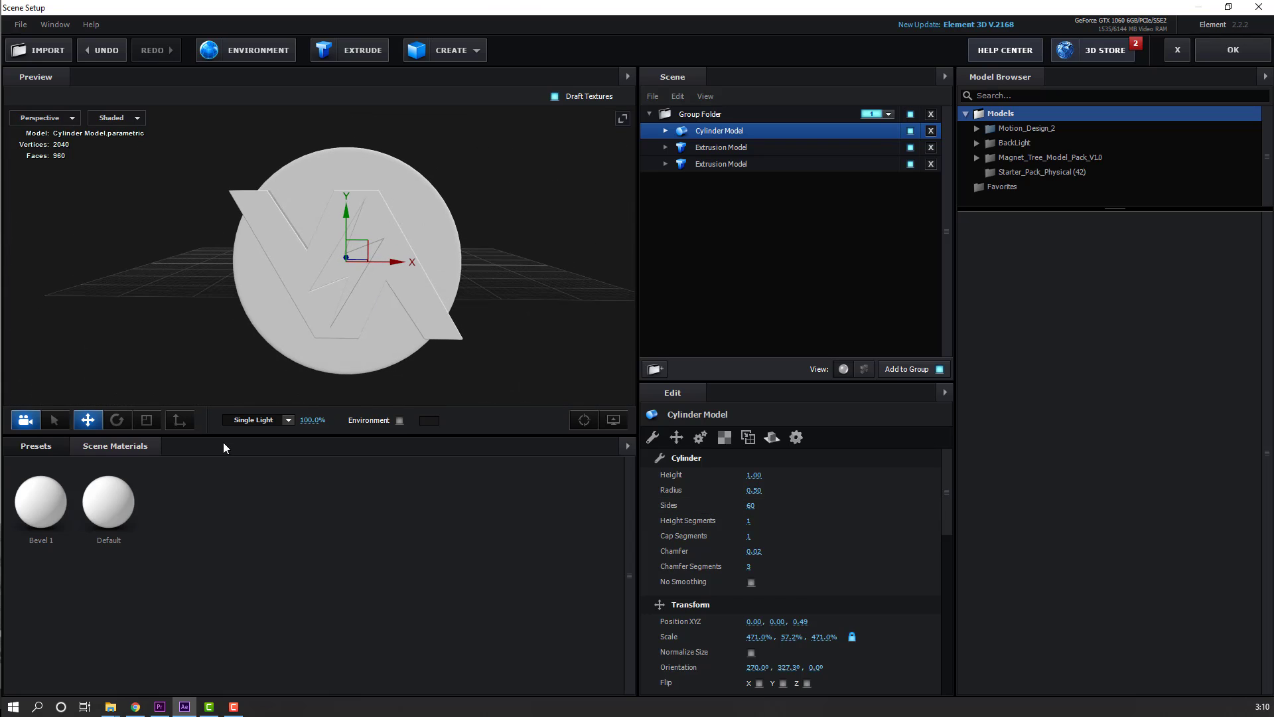
left_click(38, 444)
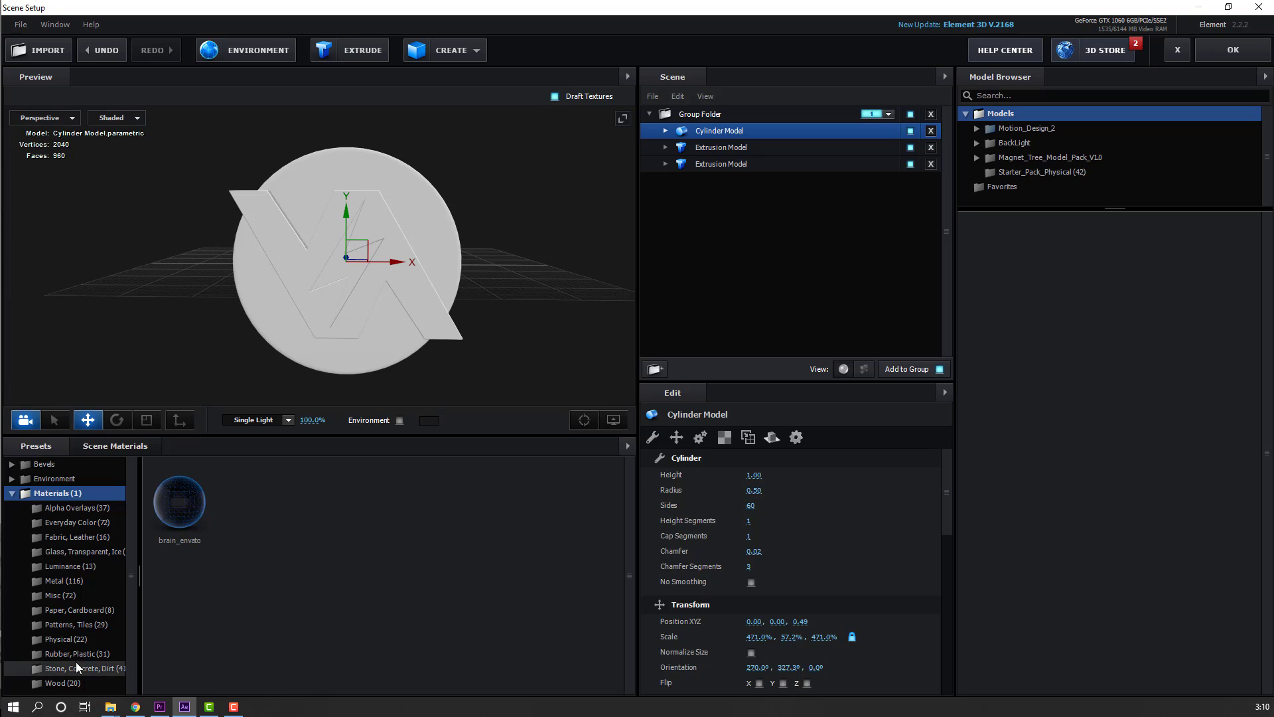
left_click(63, 640)
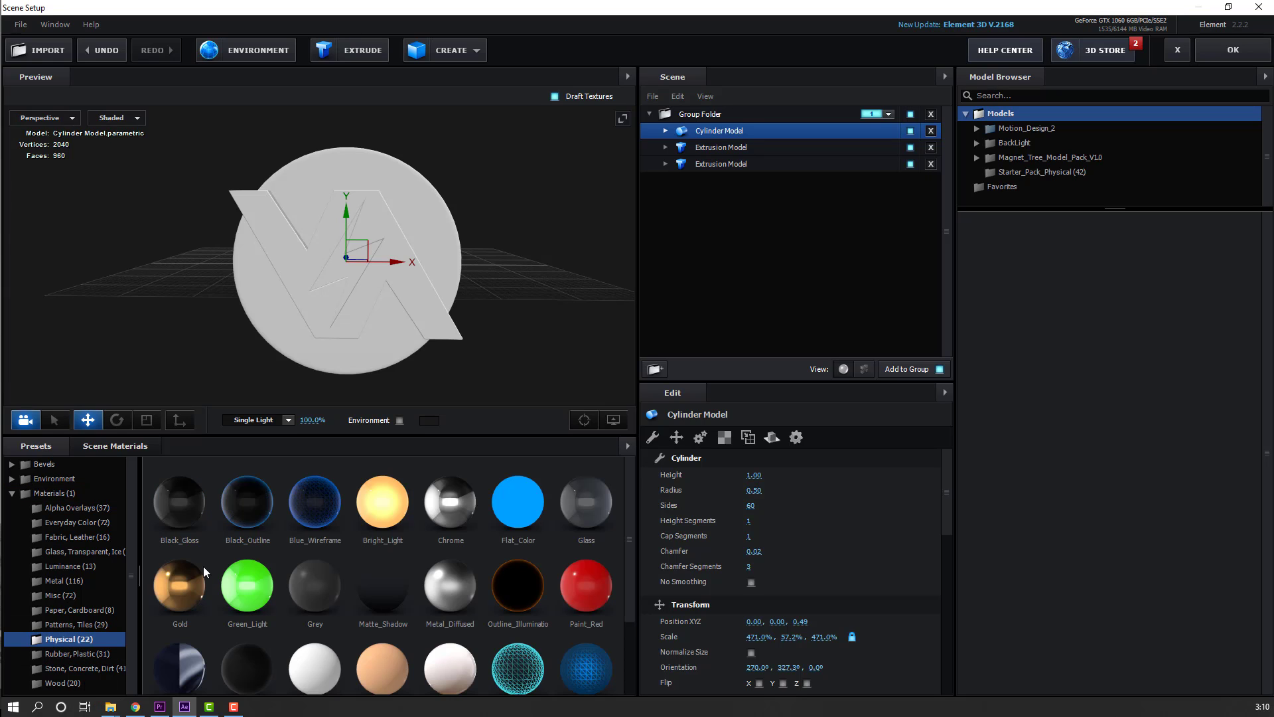
left_click_drag(168, 507, 262, 213)
scroll(265, 299, "up", 3)
mouse_move(292, 328)
left_mouse_down()
mouse_move(386, 329)
mouse_move(348, 335)
mouse_move(326, 315)
mouse_move(296, 335)
left_mouse_up()
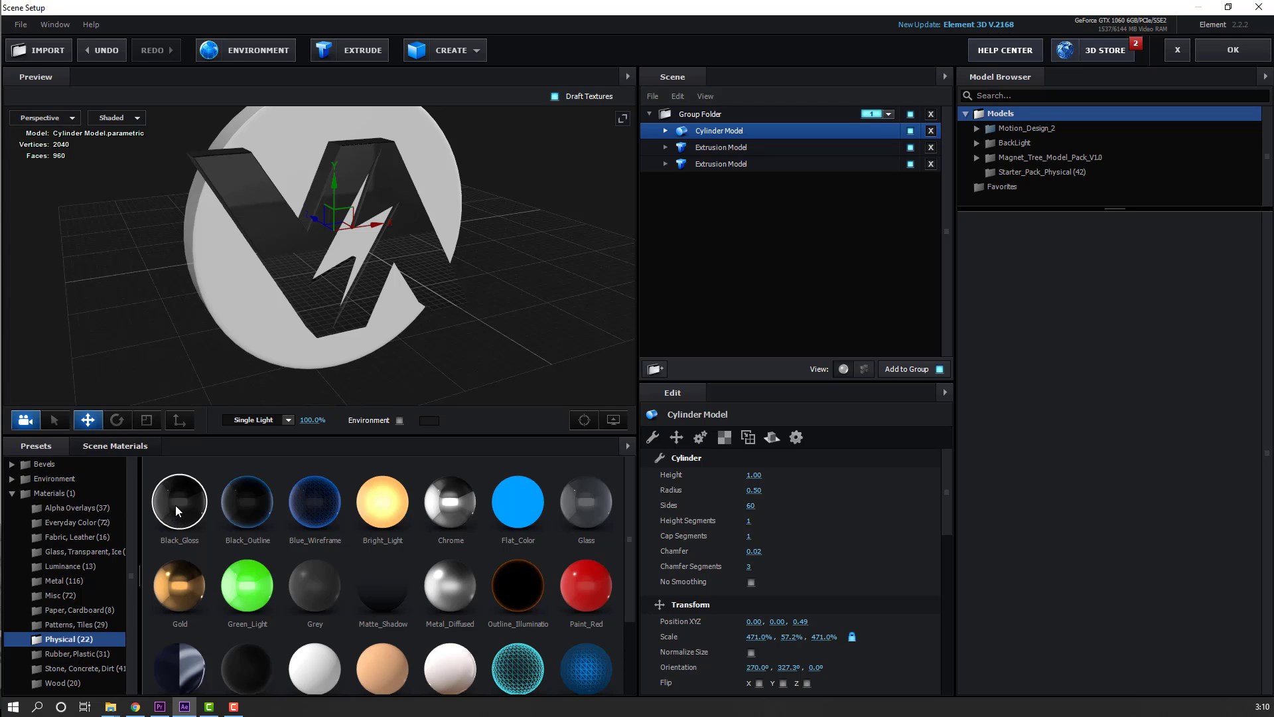
left_click_drag(177, 510, 363, 243)
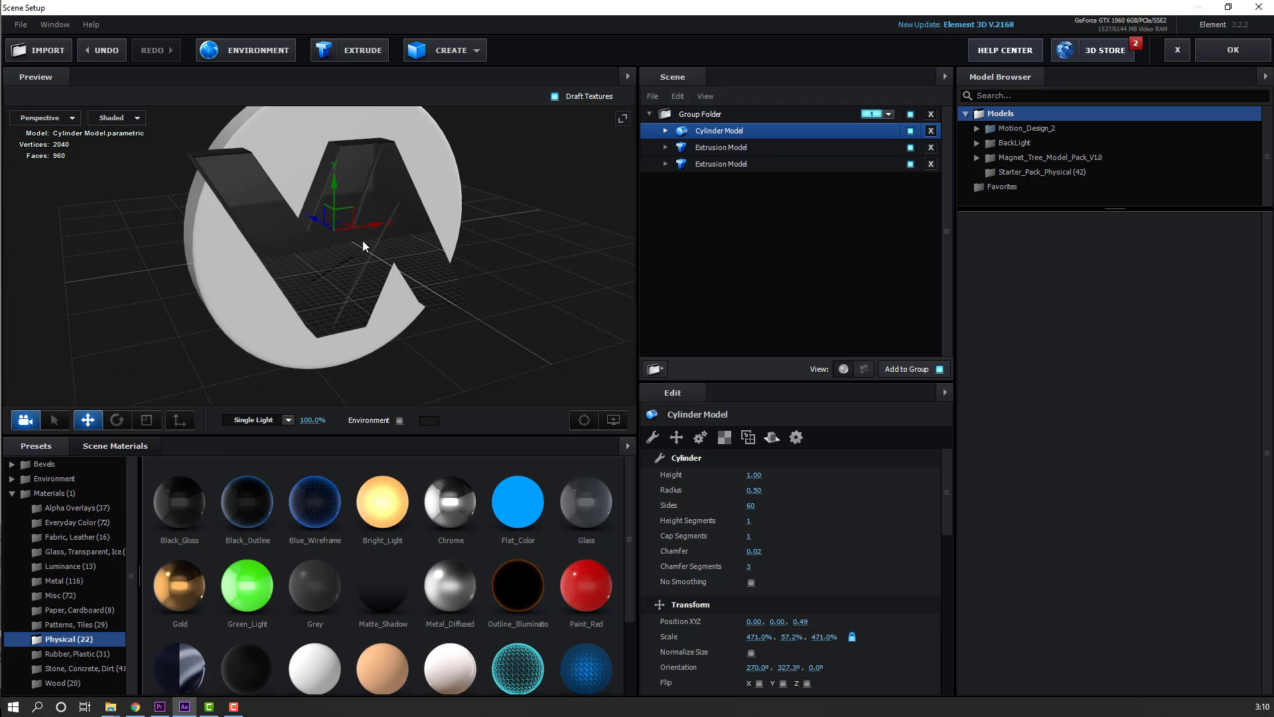
- Change the bolt's Black_Gloss diffuse color to light orange FFB762 and apply this material to the disc
left_click(111, 447)
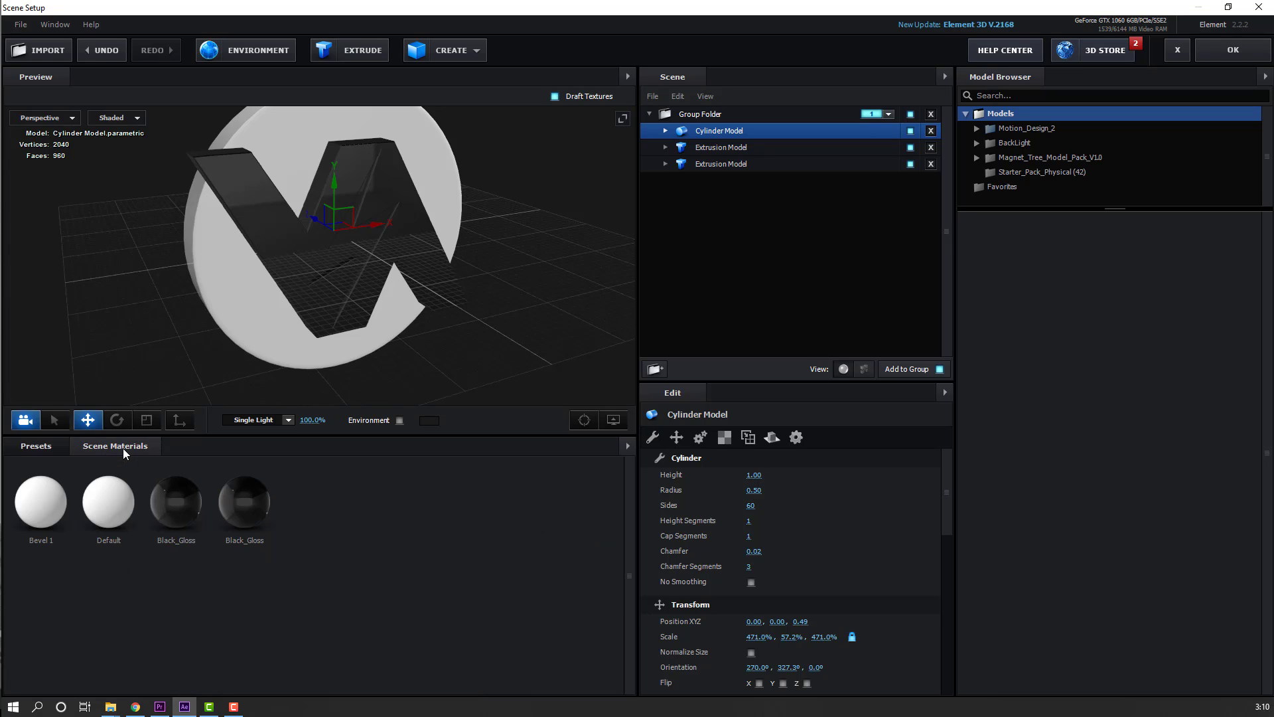
left_click(241, 503)
left_click(756, 647)
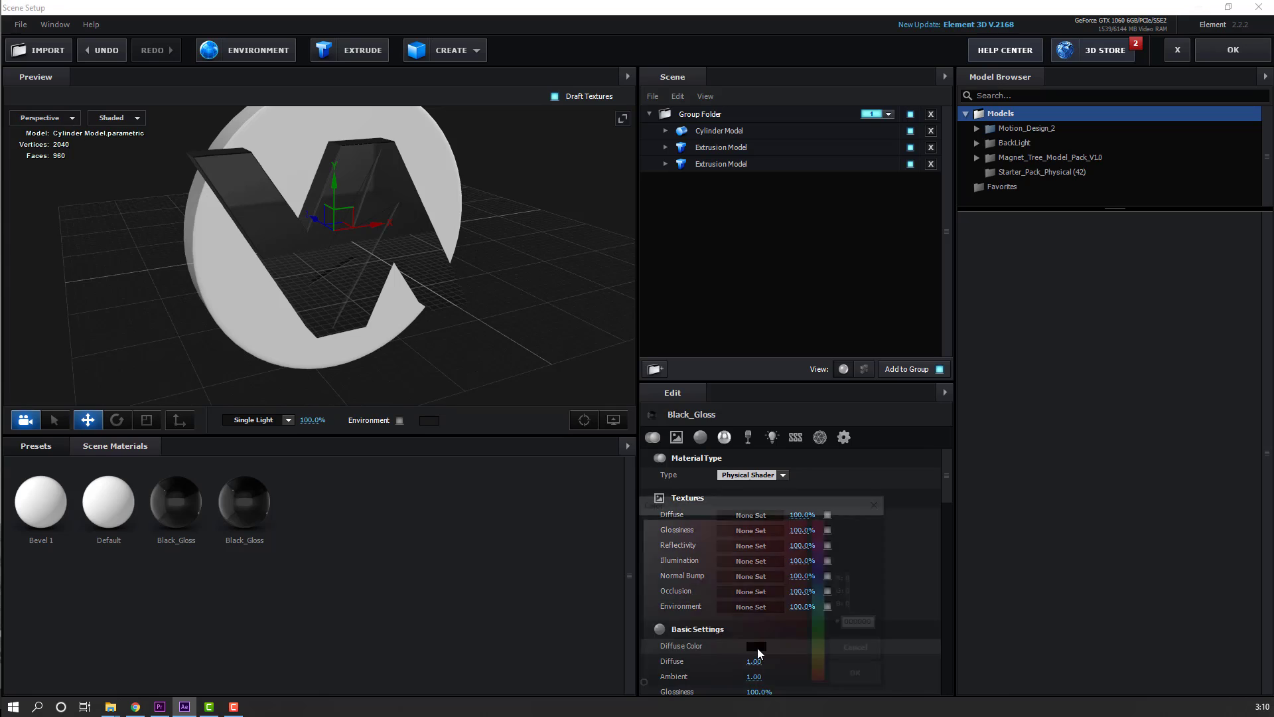
left_click(825, 671)
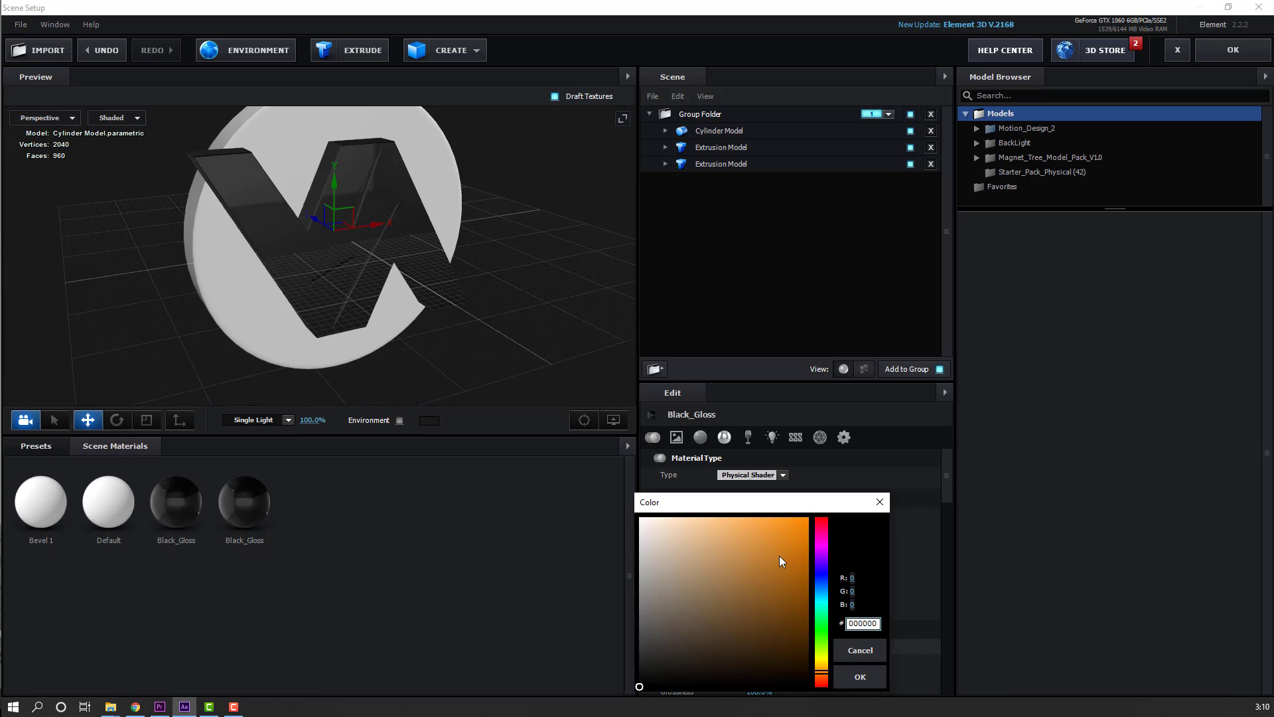
left_click_drag(746, 520, 750, 524)
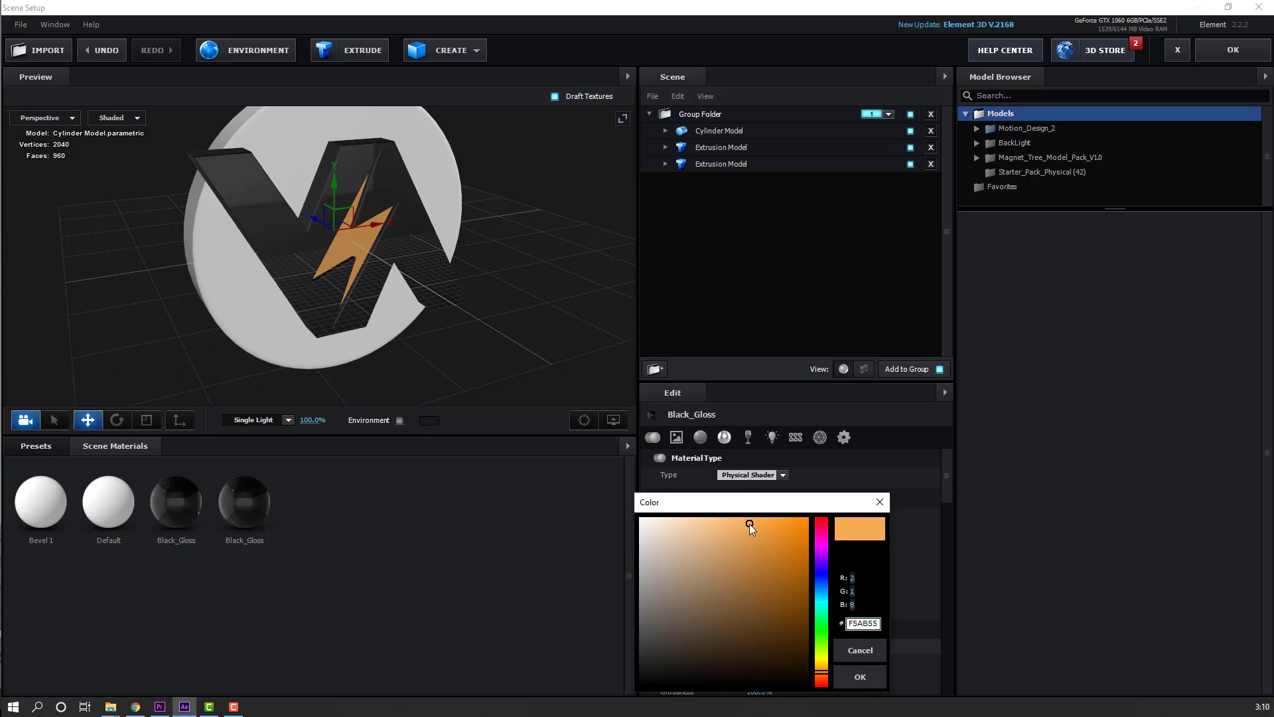
left_click(825, 671)
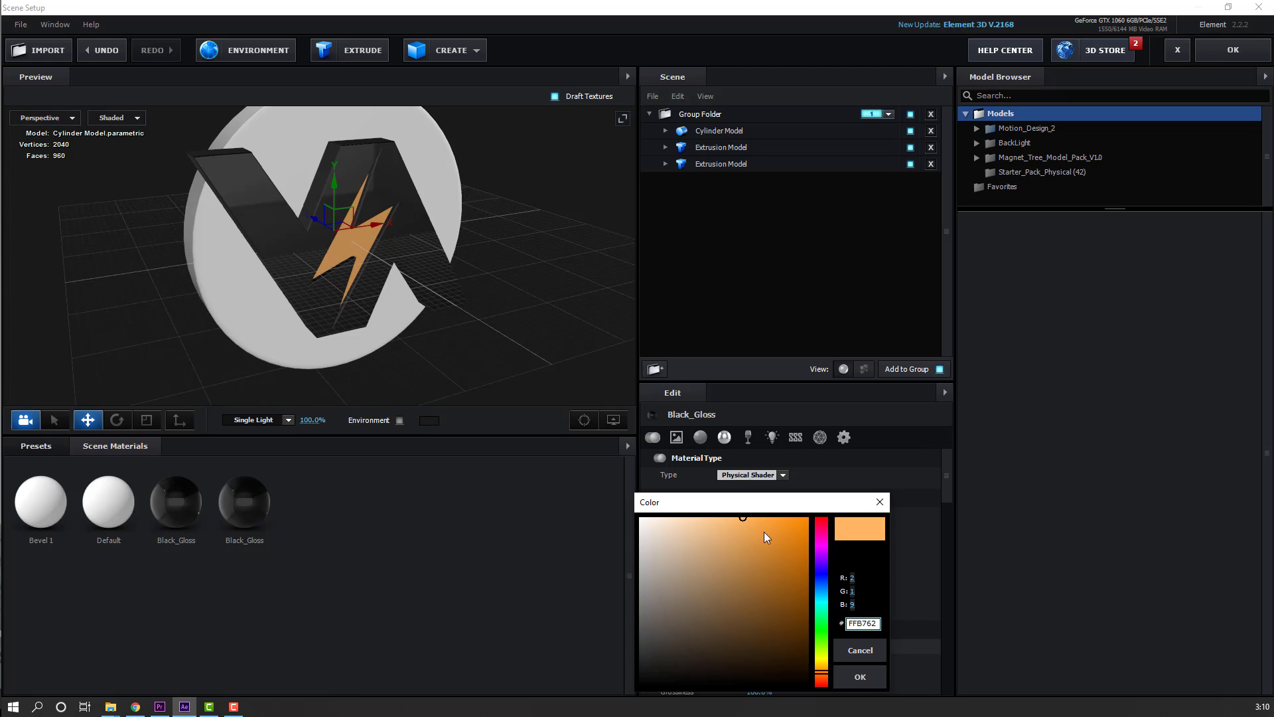
left_click(860, 677)
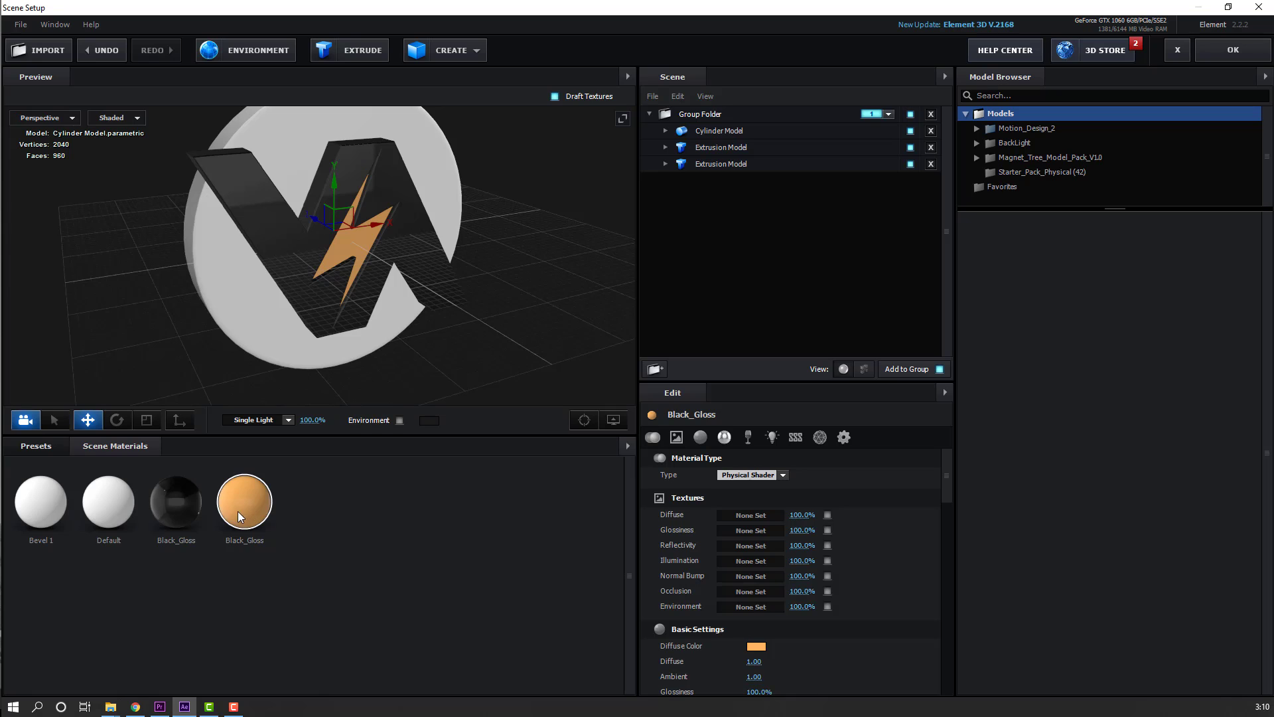
left_click_drag(237, 511, 201, 233)
left_click_drag(201, 233, 216, 406)
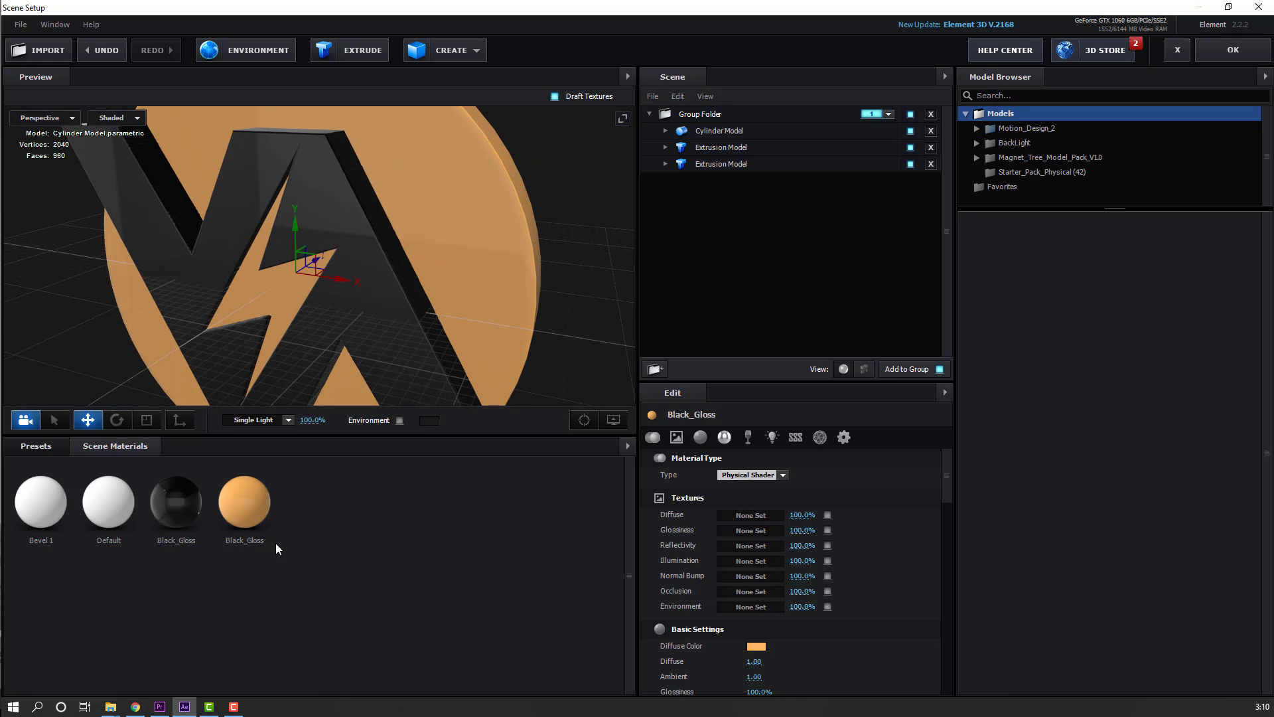
- Try a Diffuse value of 4 on the orange material
scroll(750, 644, "down", 2)
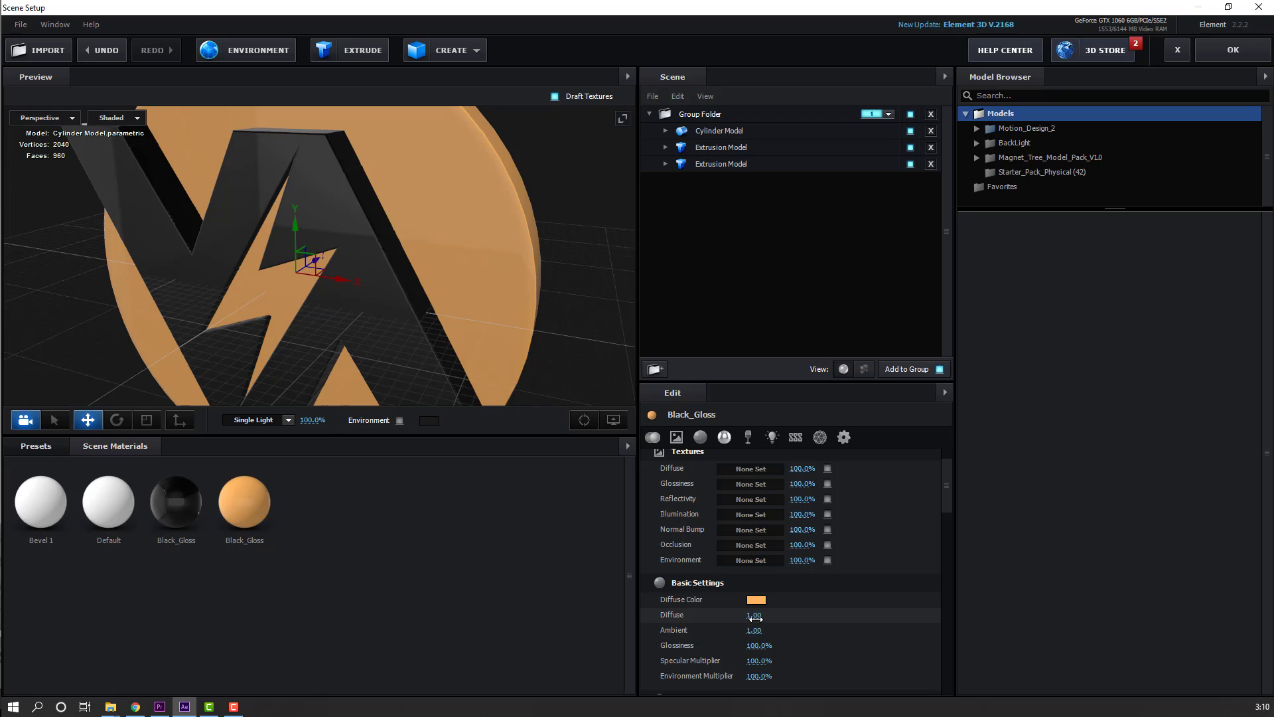
left_click(755, 617)
type("4")
key("Return")
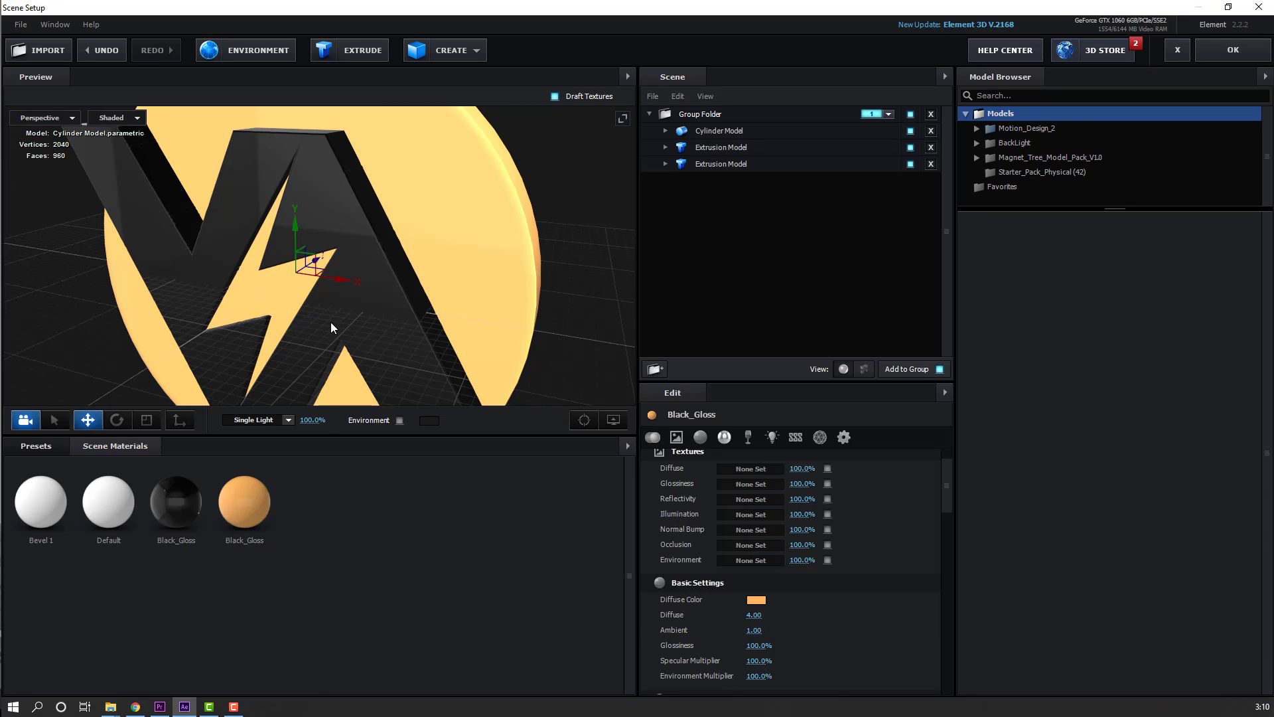
left_click_drag(330, 322, 259, 329)
- Set the orange material's Diffuse value to 3
left_click(754, 615)
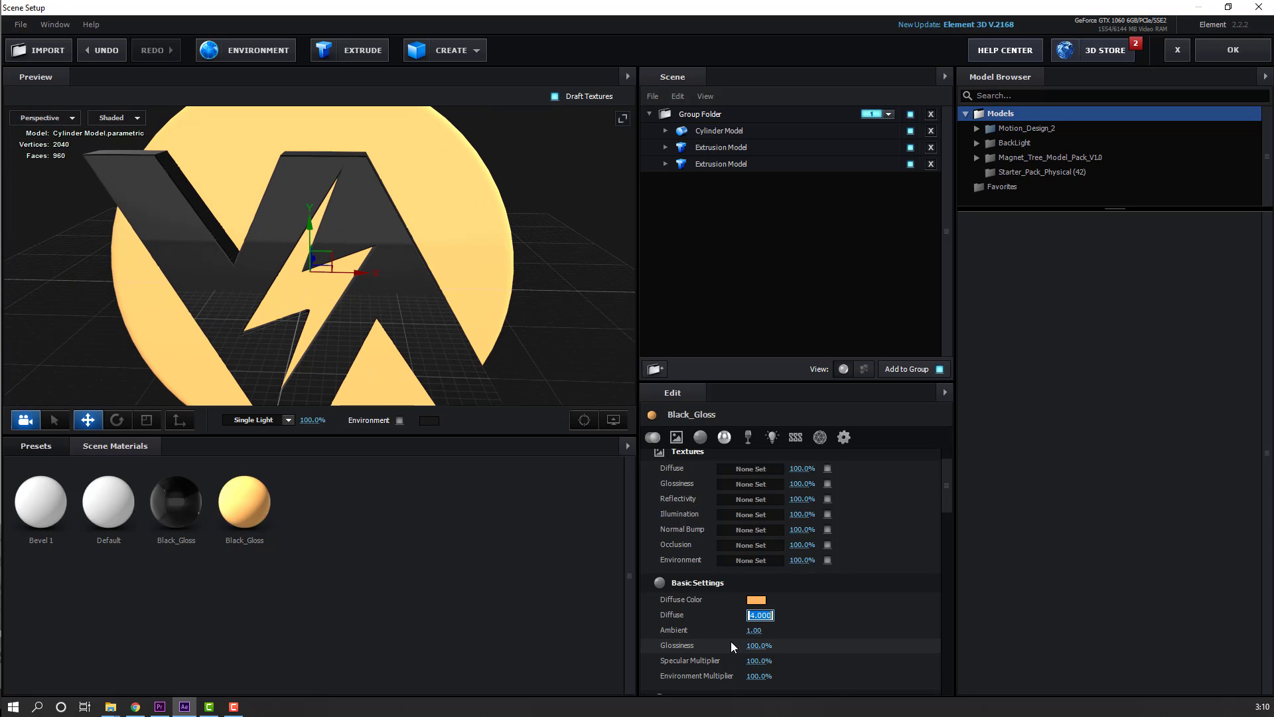
type("3")
key("Return")
left_click_drag(418, 339, 380, 300)
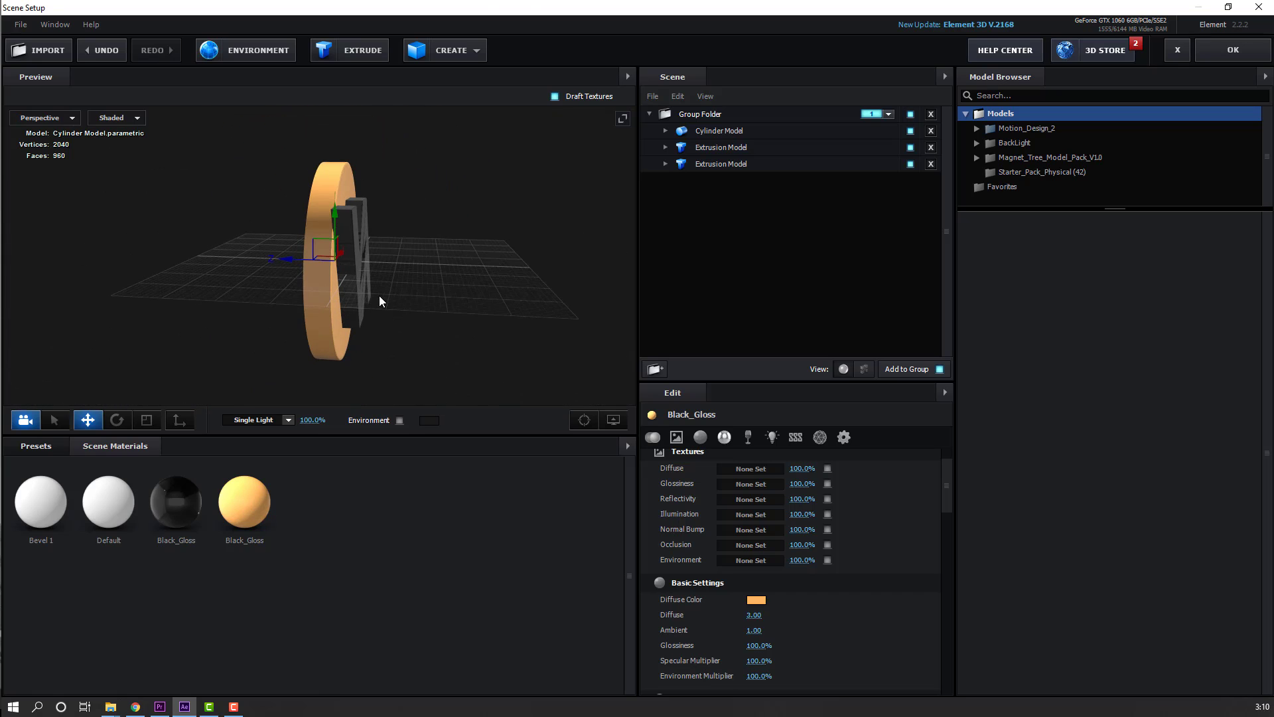
- Open the V1_Environment presets and turn on the environment display in the preview
left_click(35, 451)
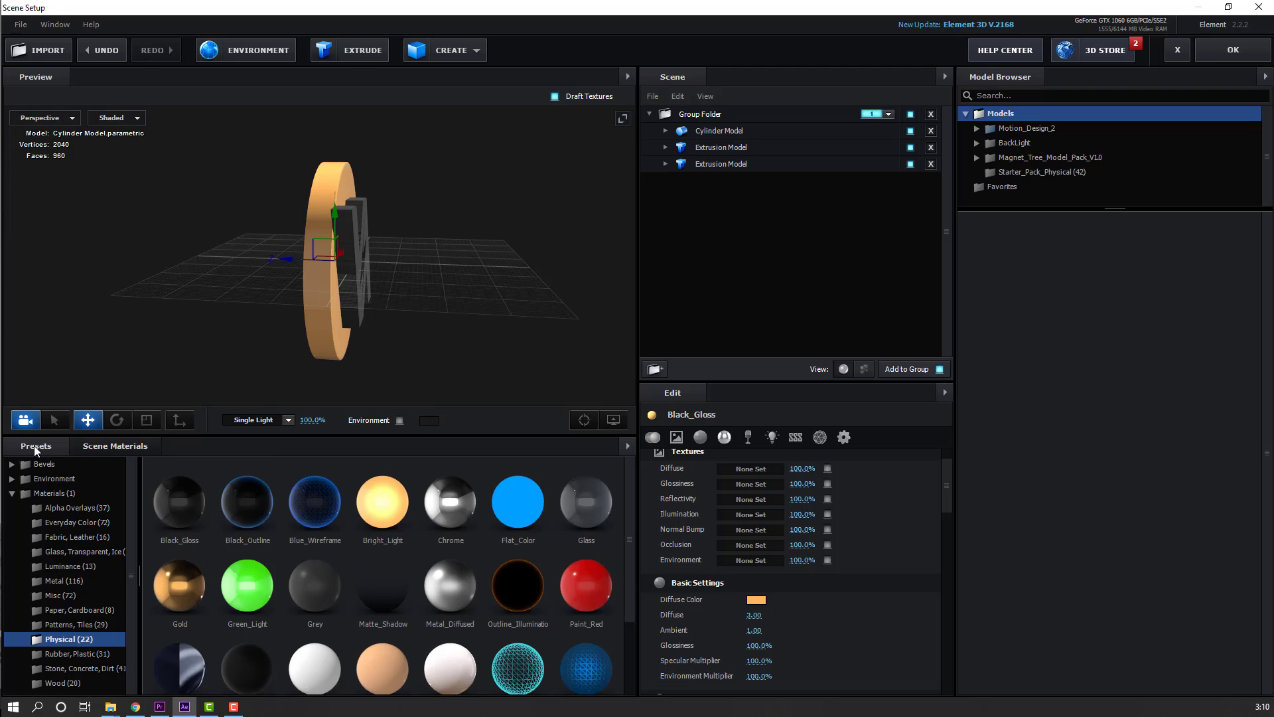
left_click(60, 479)
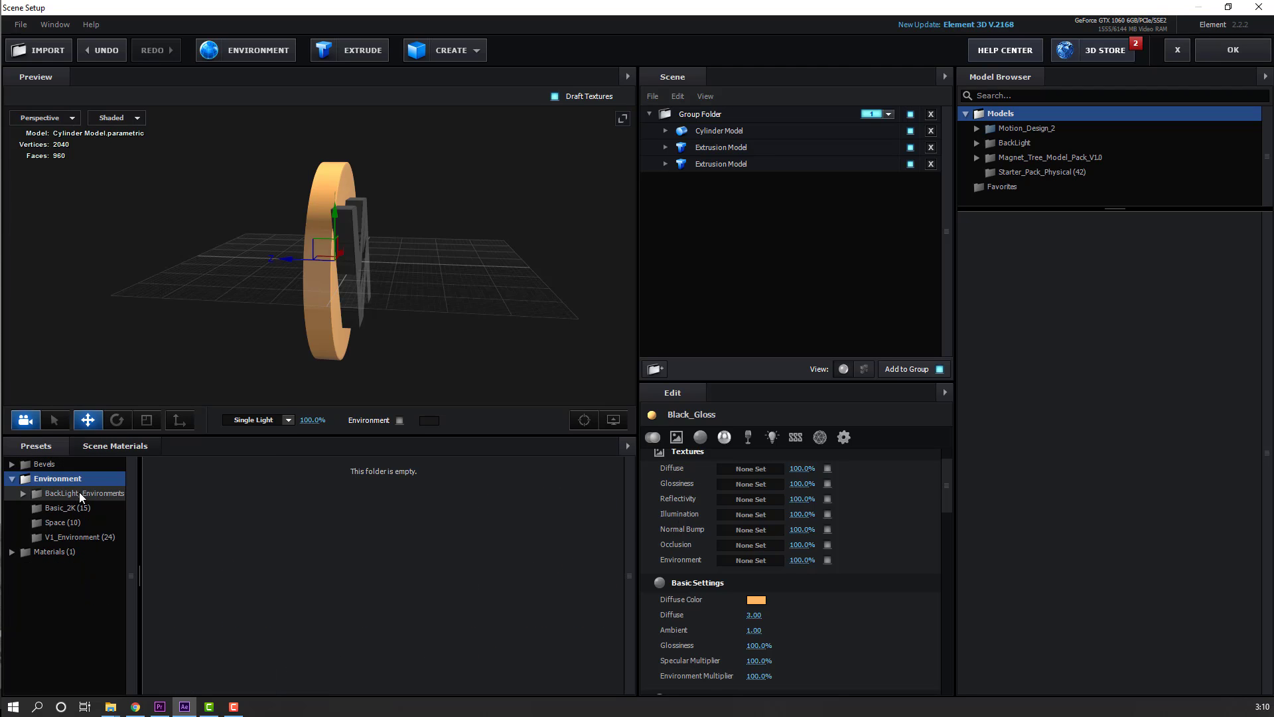
left_click(86, 541)
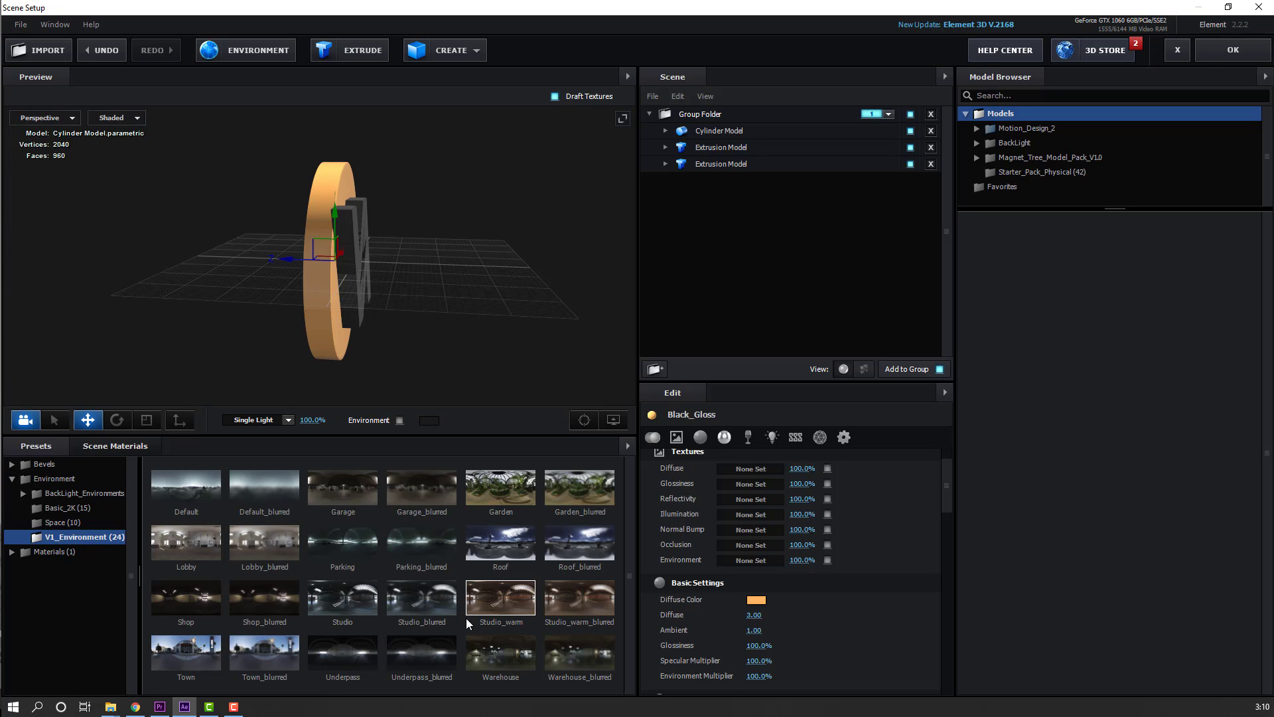
left_click_drag(391, 362, 356, 338)
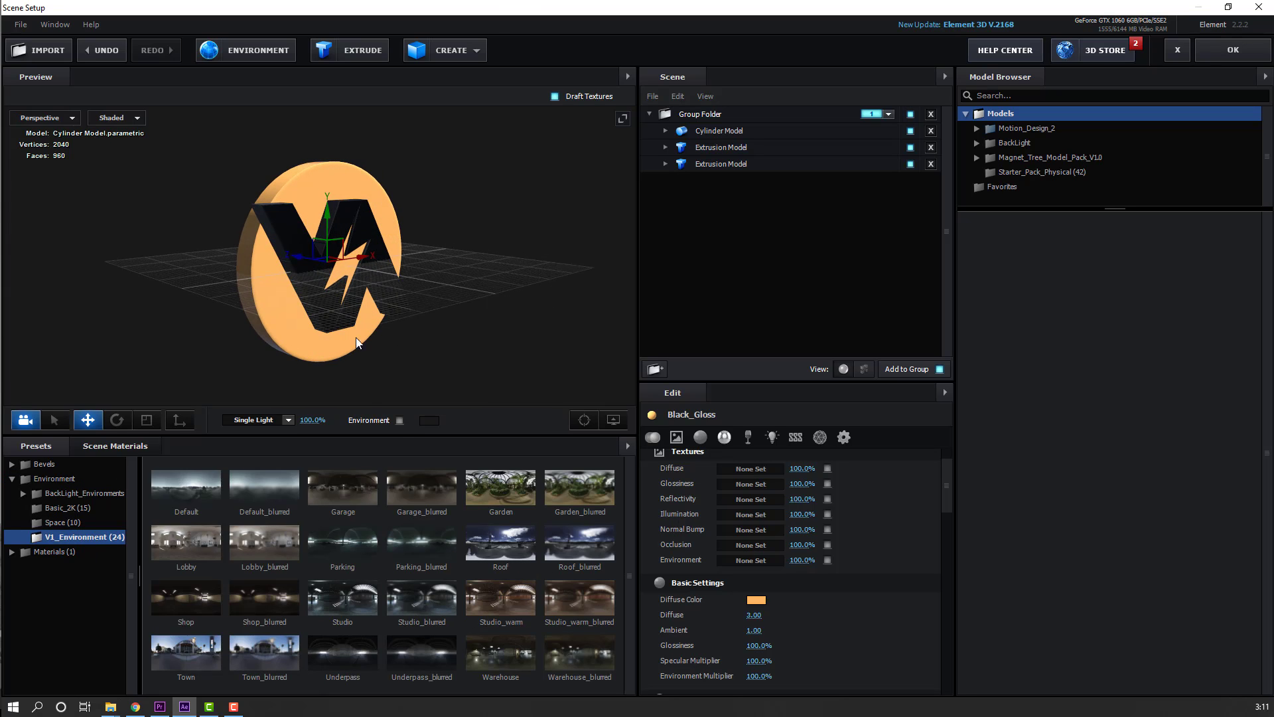
left_click(399, 420)
left_click_drag(358, 372, 316, 349)
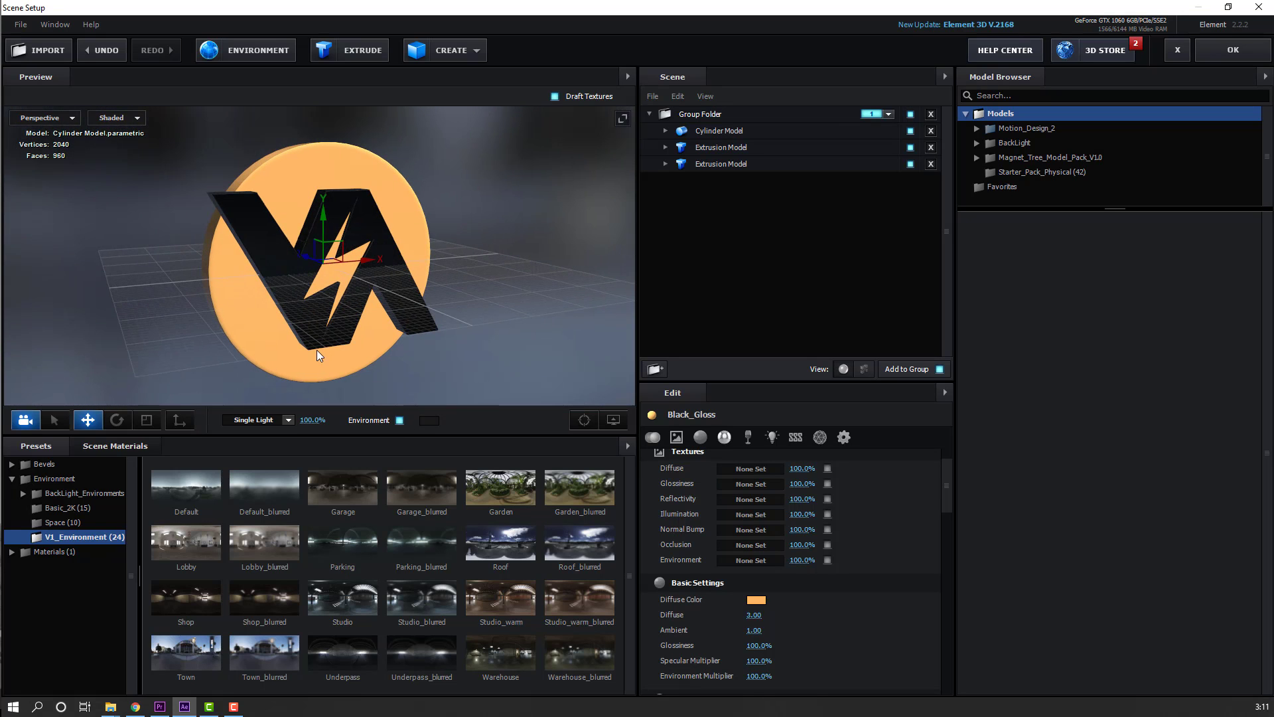
- Try the Roof_blurred and Garden_blurred environments on the scene
left_click(578, 543)
left_click_drag(318, 342, 124, 360)
left_click(587, 492)
- Apply the Default environment and confirm the scene setup to return to the composition
left_click(178, 481)
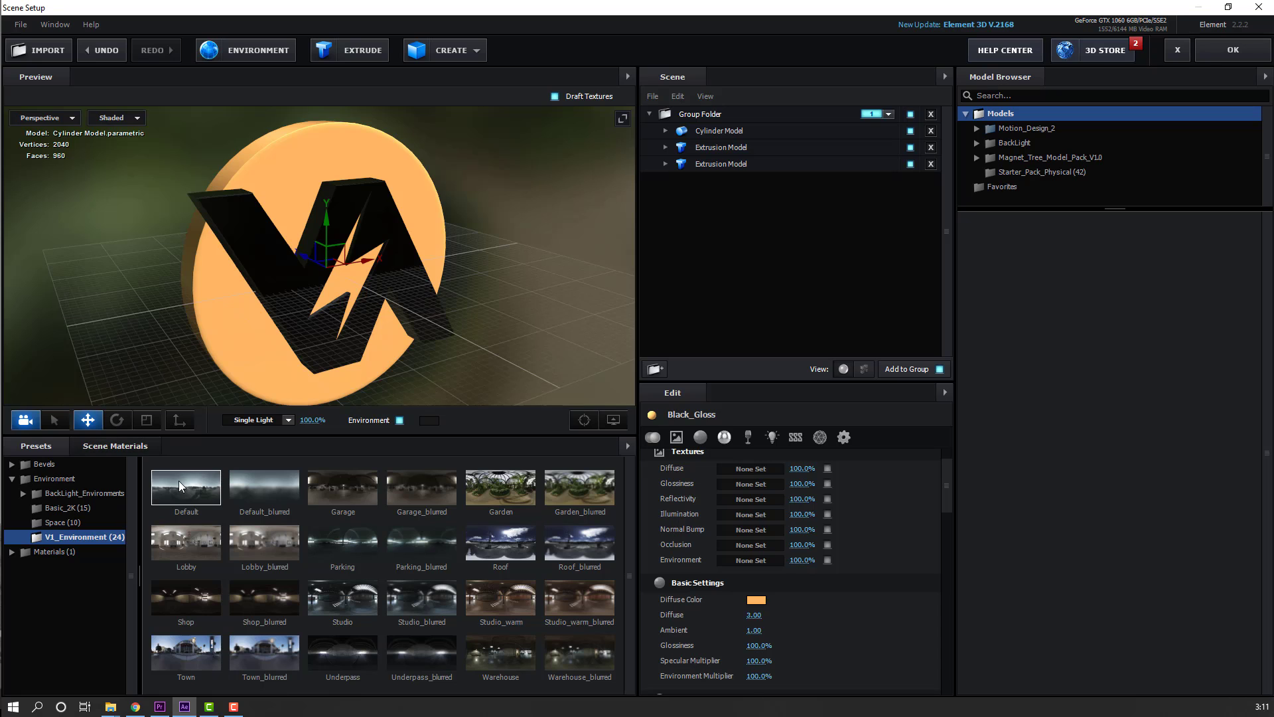
left_click_drag(135, 317, 216, 291)
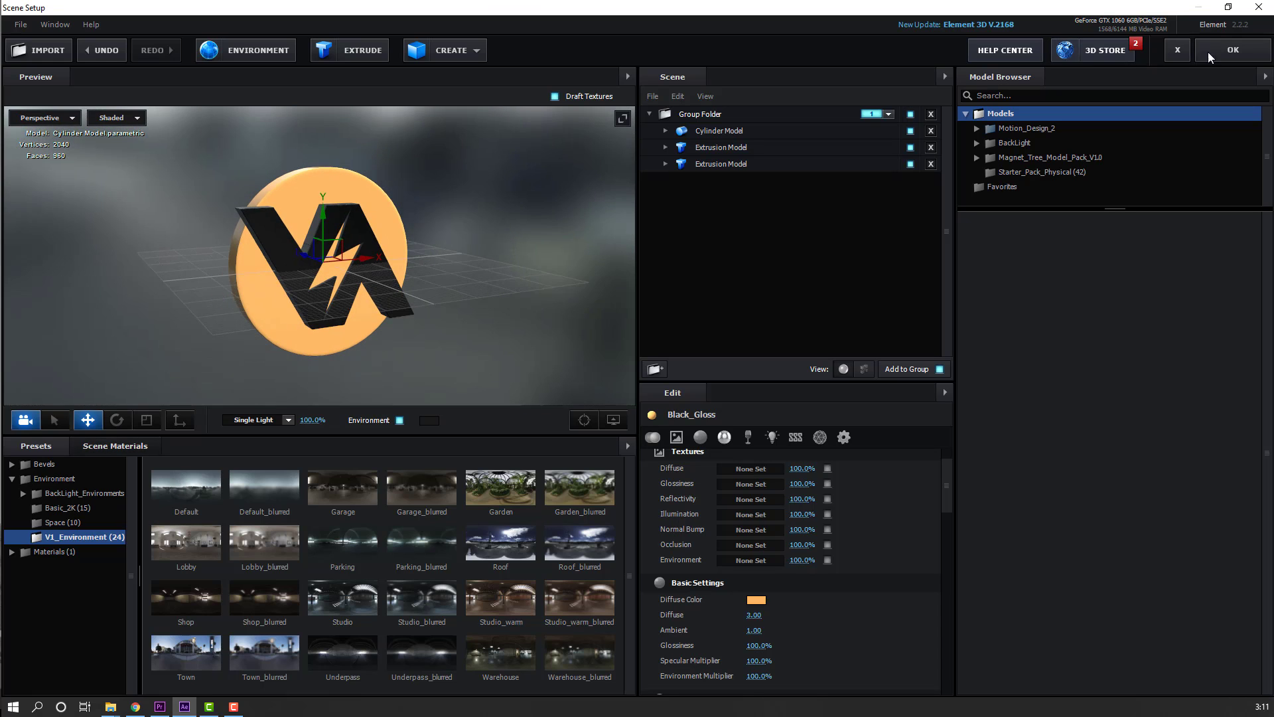
left_click(1233, 52)
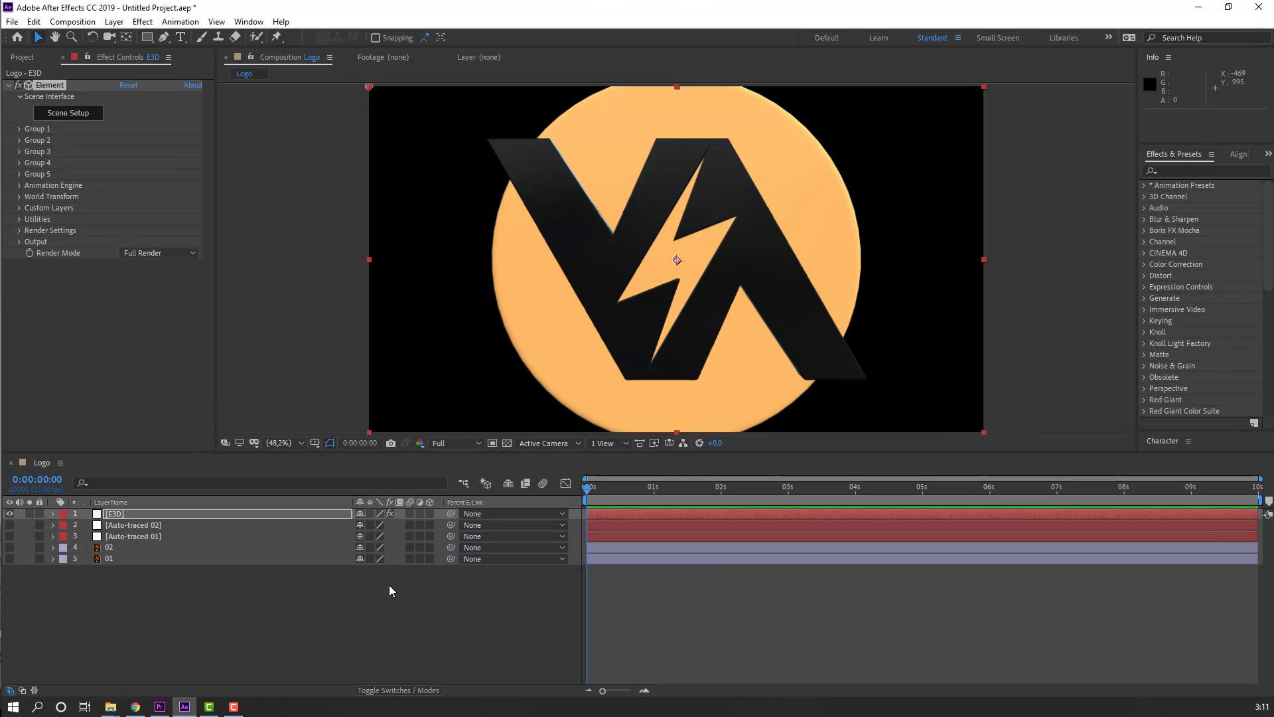
- Create a group null for Group 1 of the Element effect on the E3D layer
left_click(178, 584)
left_click(119, 514)
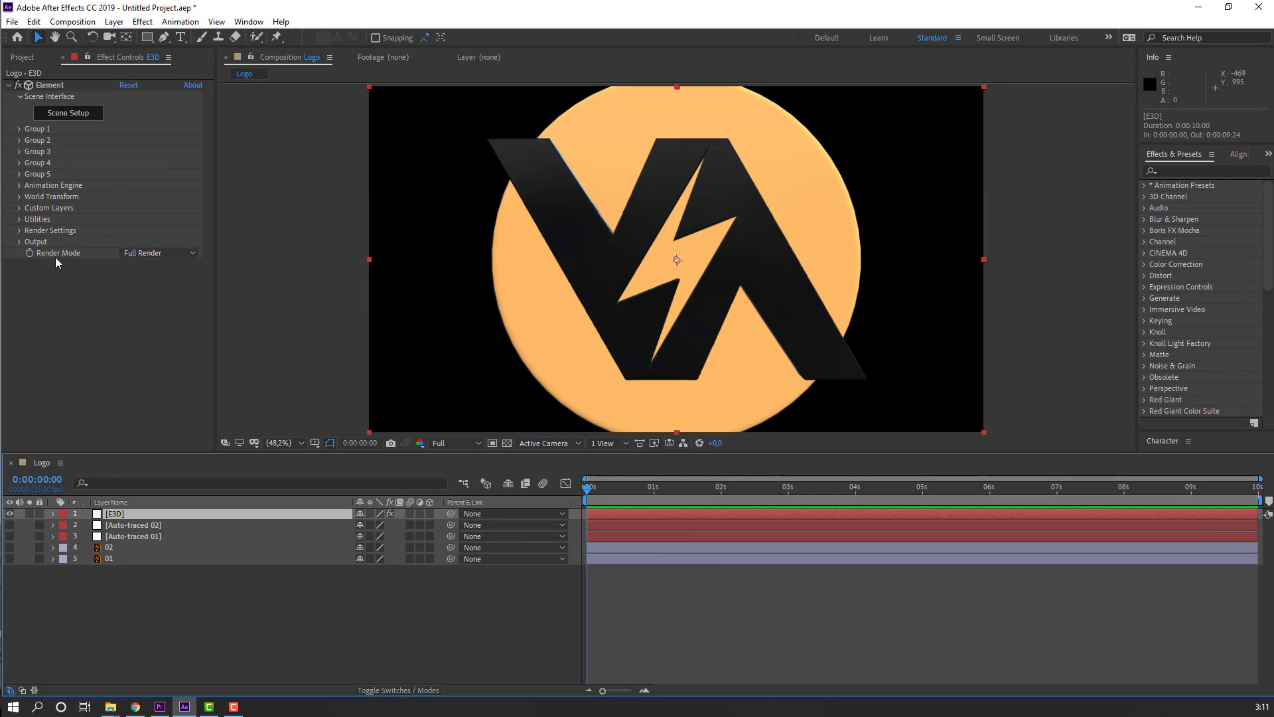
left_click(19, 129)
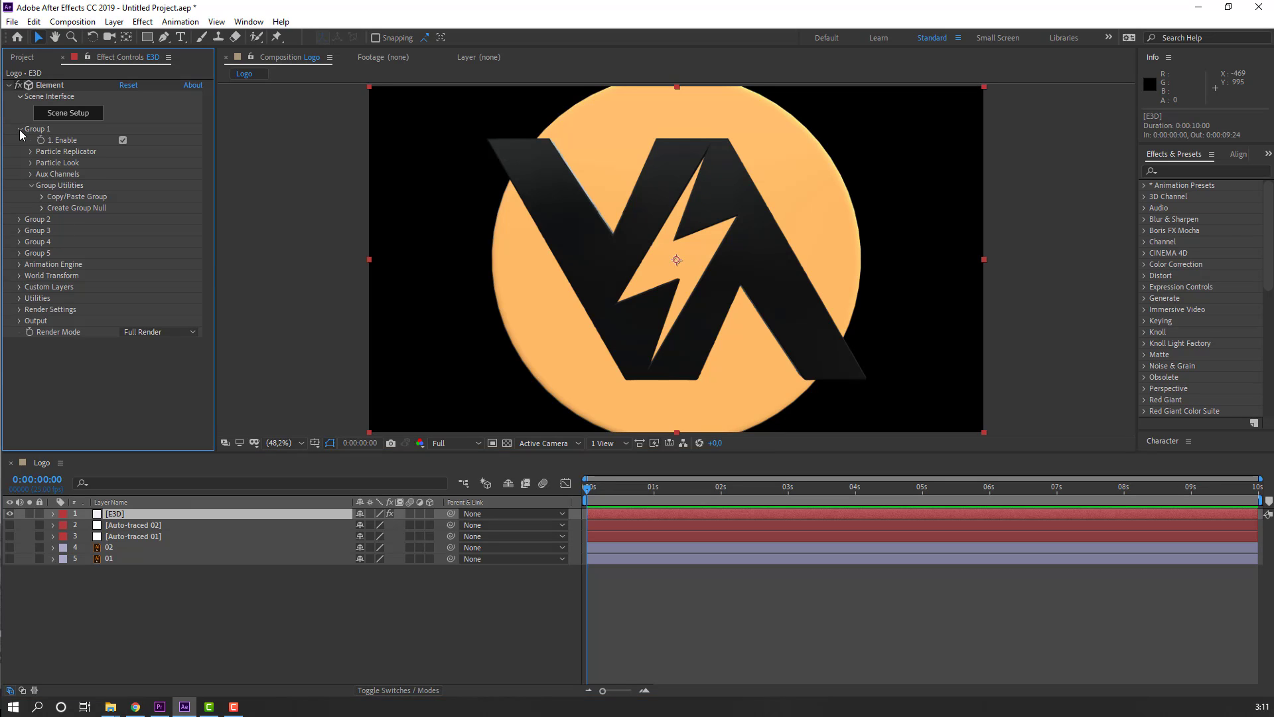
left_click(41, 209)
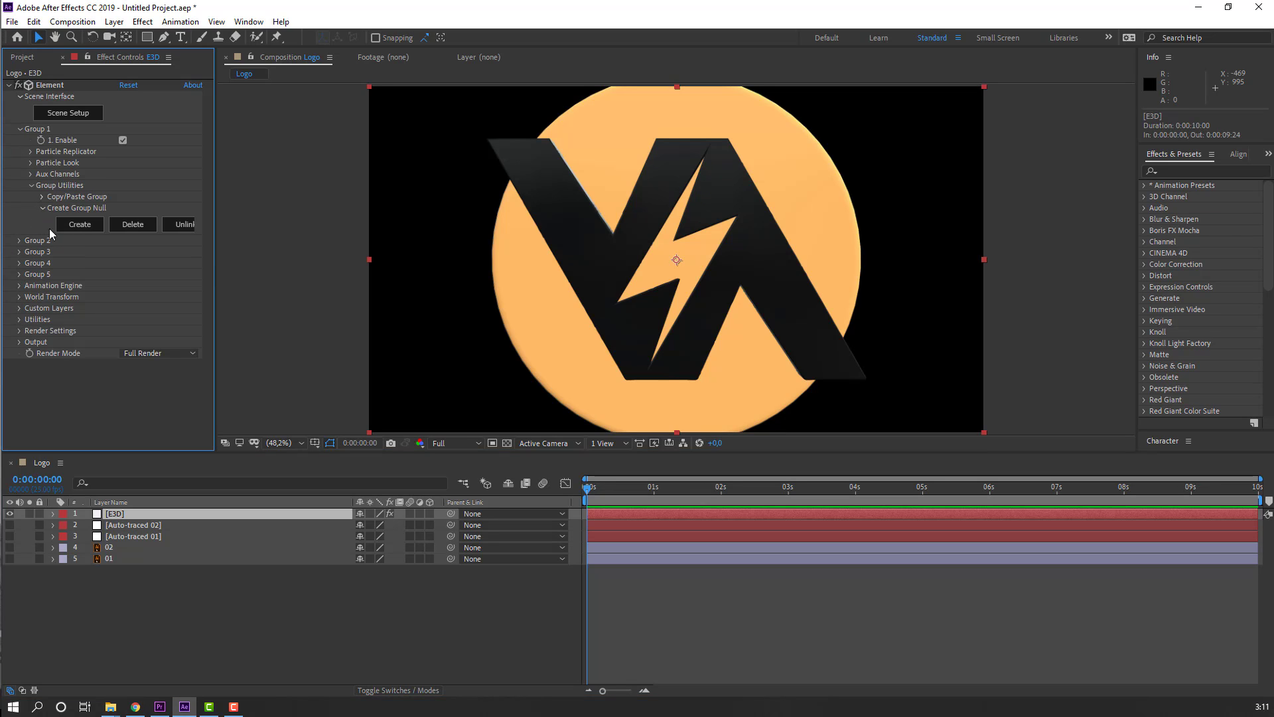
left_click(85, 225)
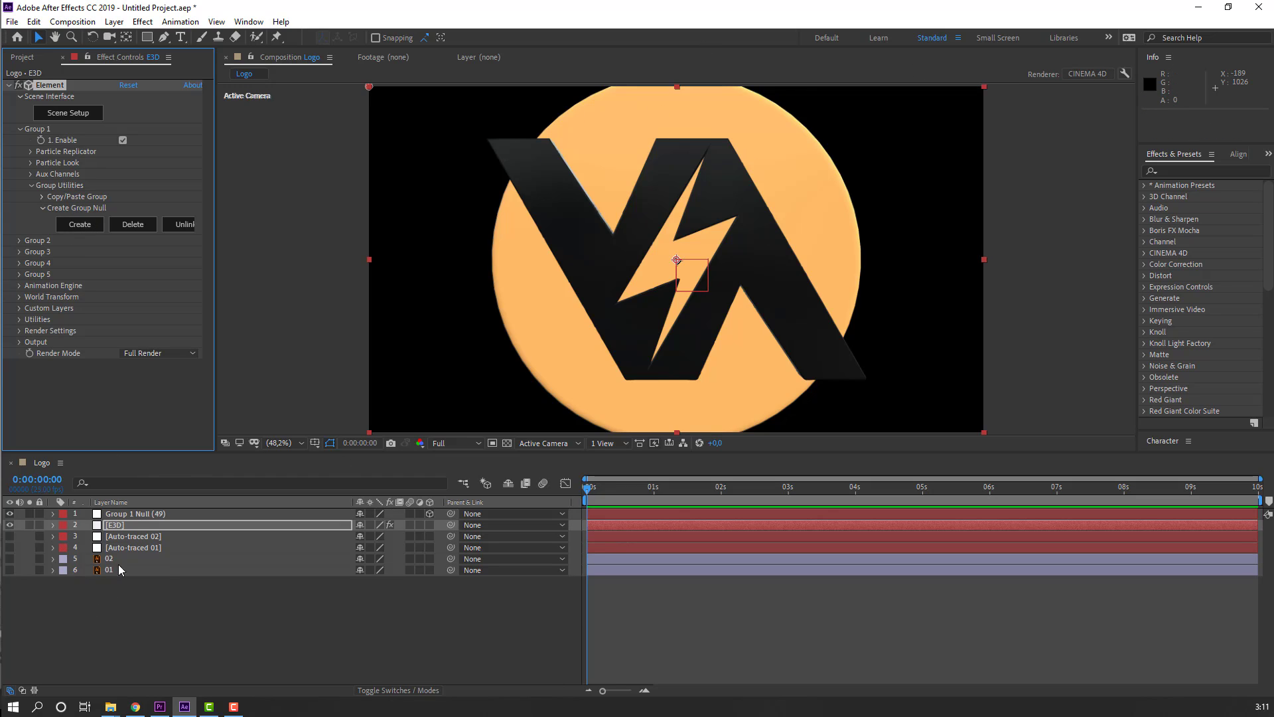
- Move the Group 1 null's anchor point to the centre of its box, then return to the Selection tool
left_click(123, 515)
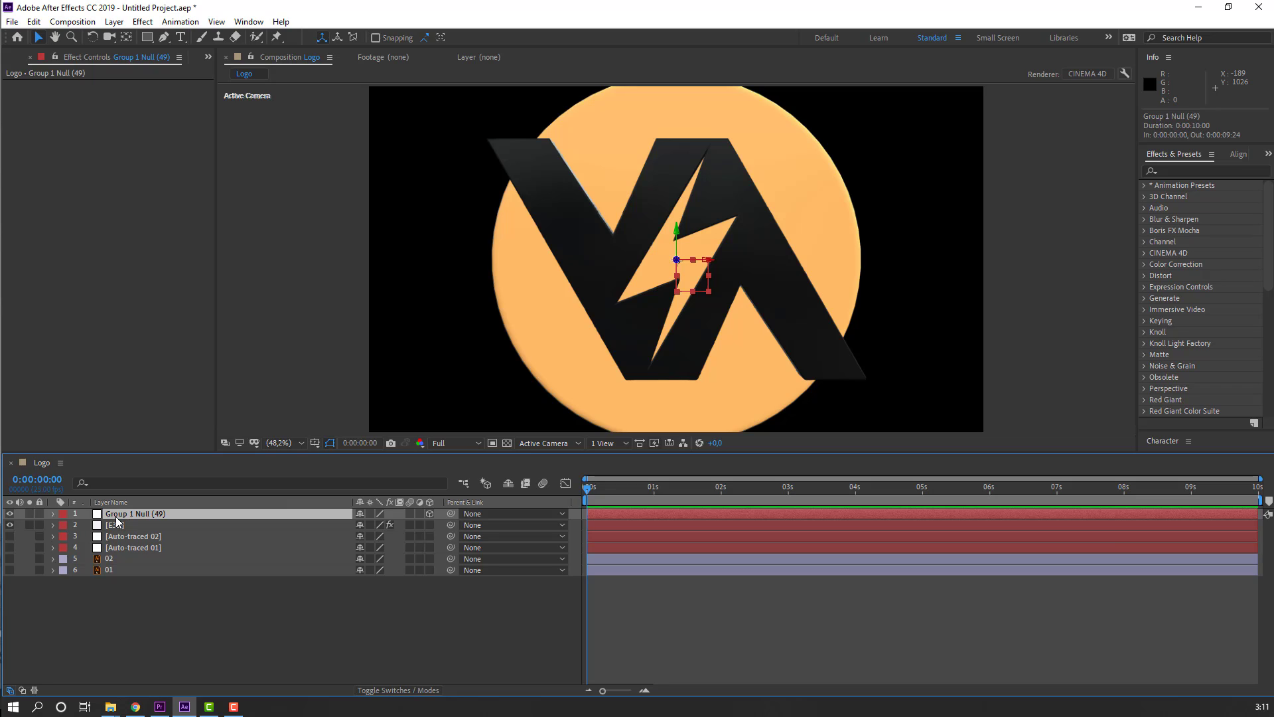
left_click(128, 41)
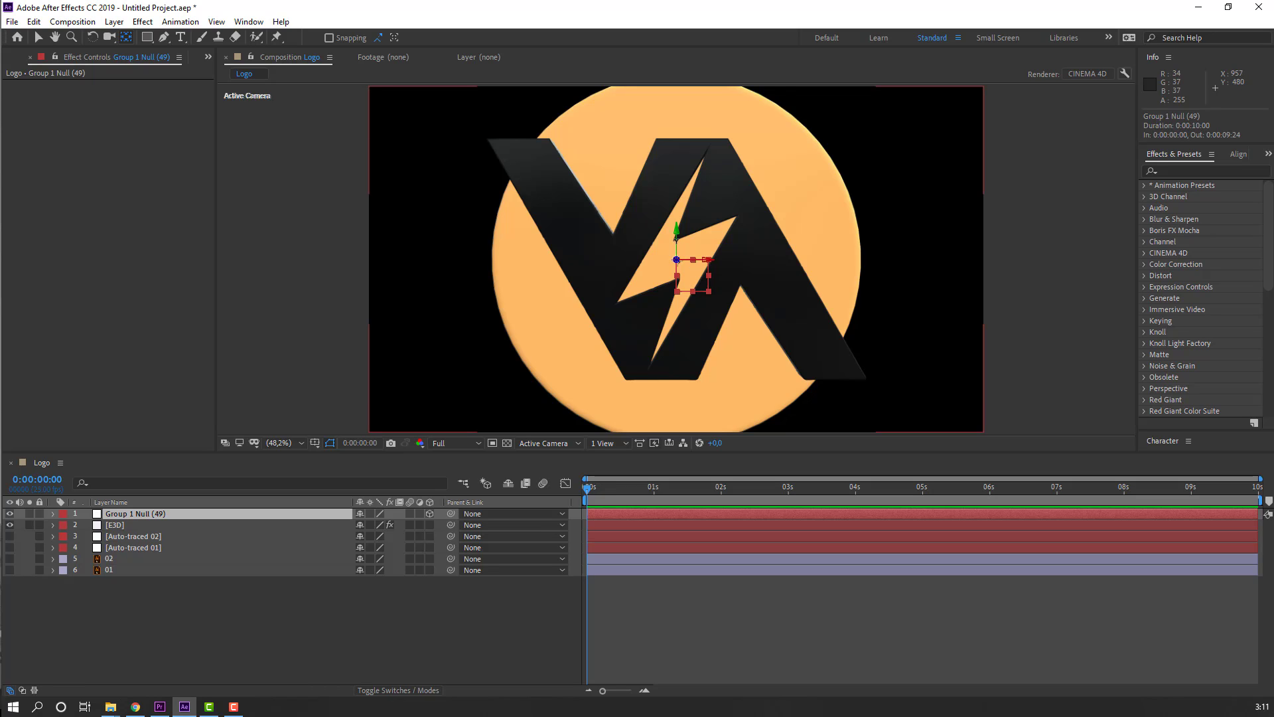
left_click_drag(676, 240, 712, 274)
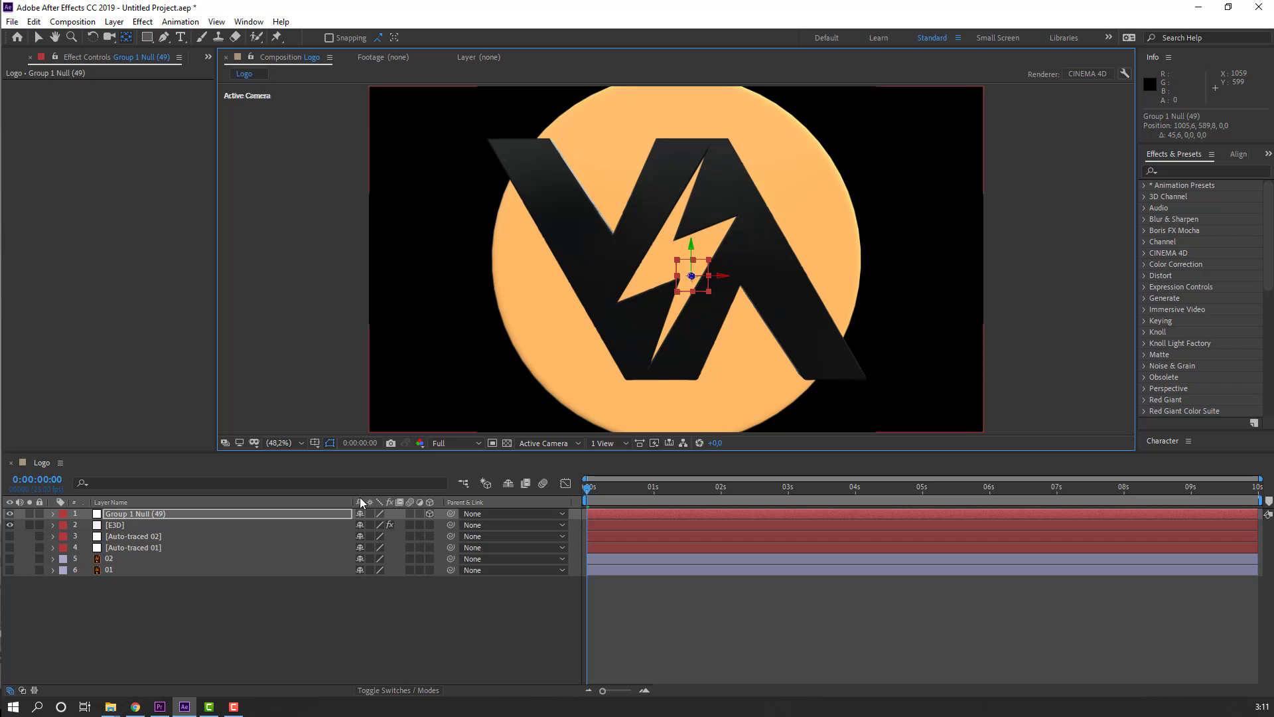
left_click(37, 37)
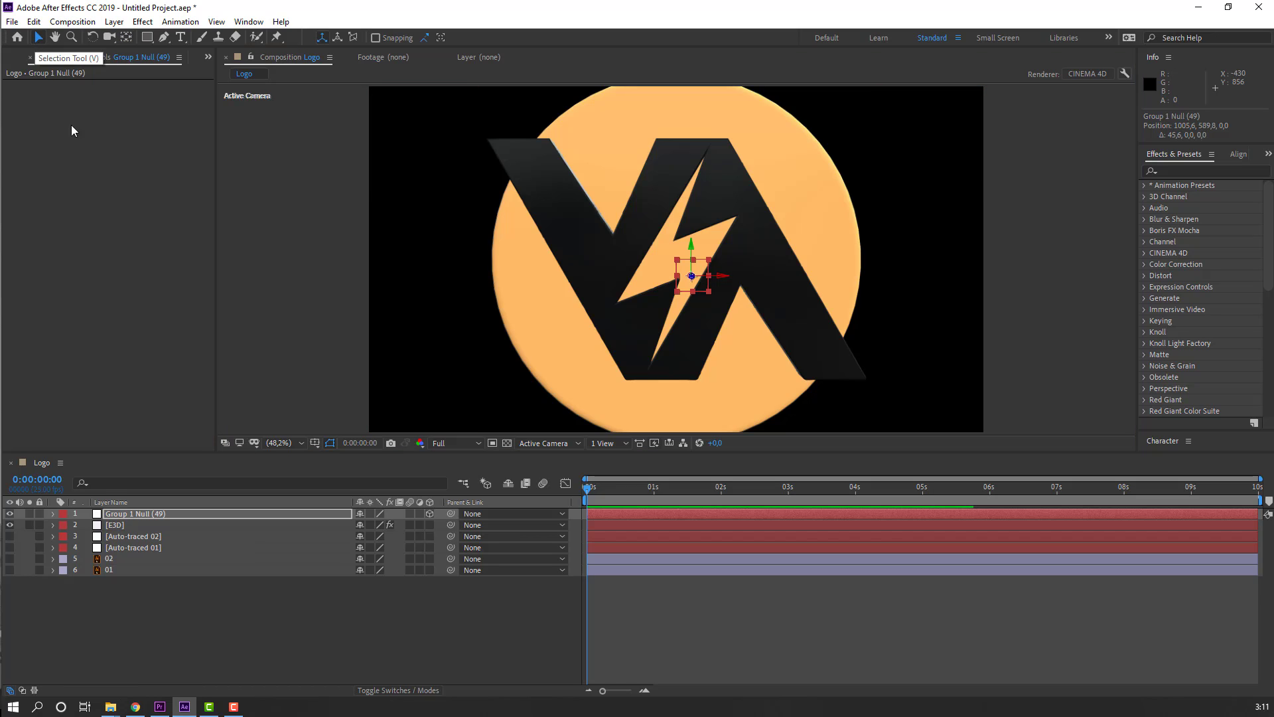
- Try rotating the Group 1 null about its X axis and undo the rotation
left_click(130, 514)
key("r")
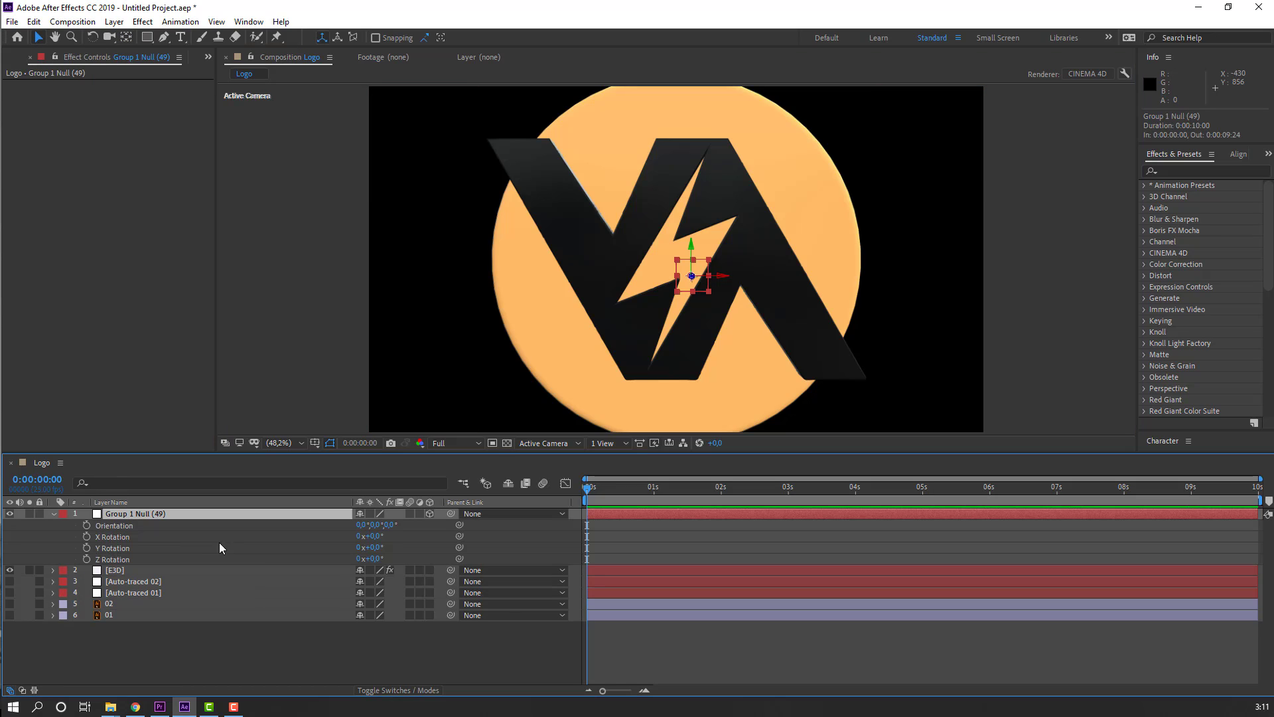
left_click_drag(372, 544, 400, 564)
key("ctrl+z")
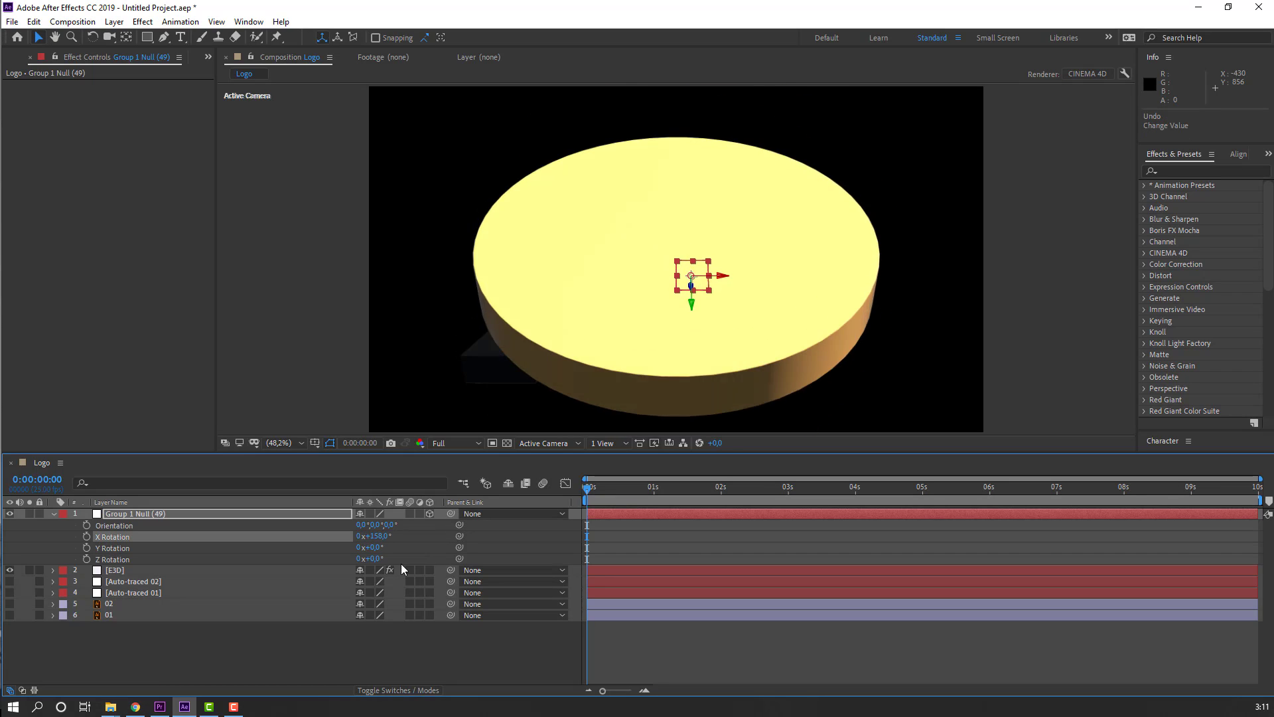
key("ctrl+z")
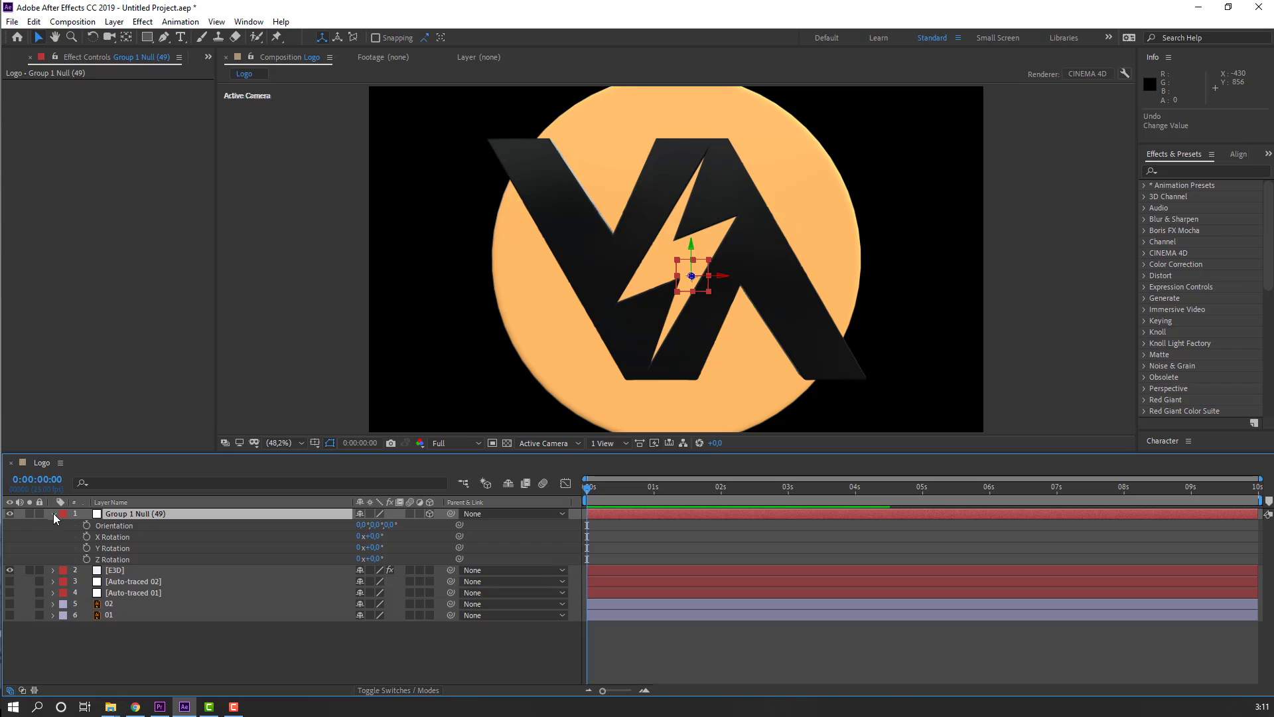
- At 0:00:01:16, push the Group 1 null back to a Z position of 1355 and add a Position keyframe
left_click(53, 512)
key("p")
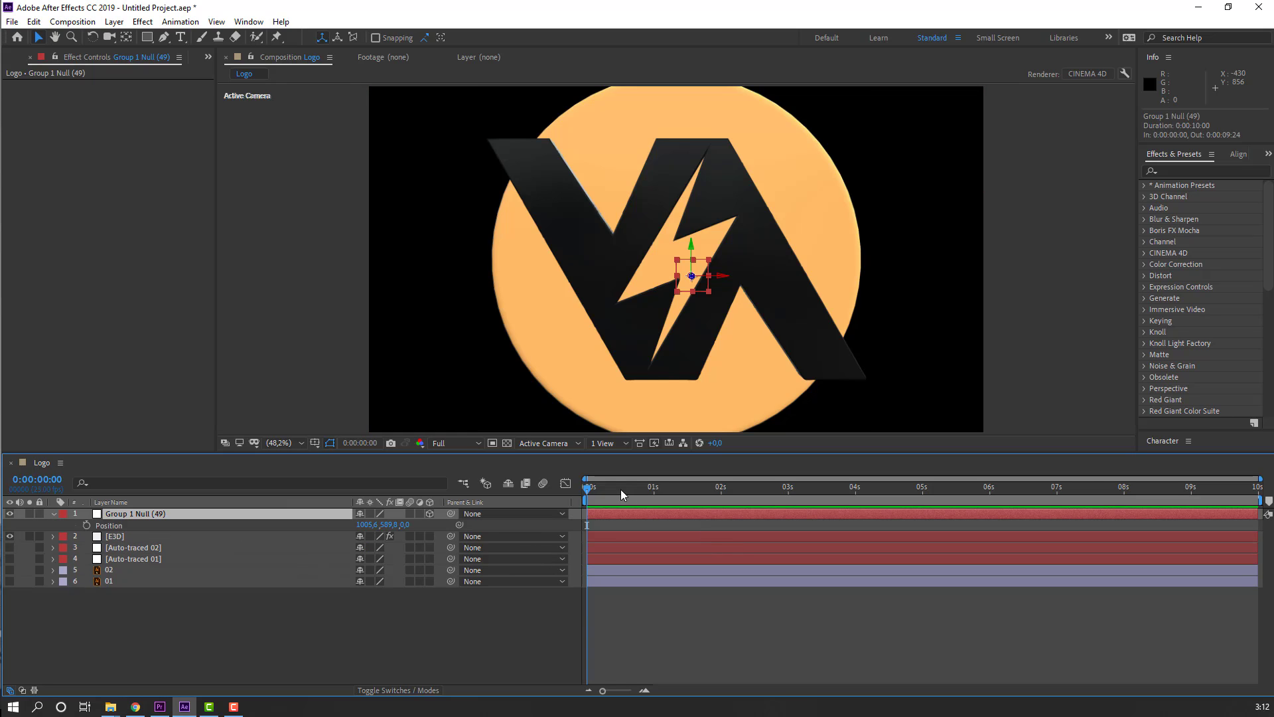
left_click_drag(619, 489, 697, 493)
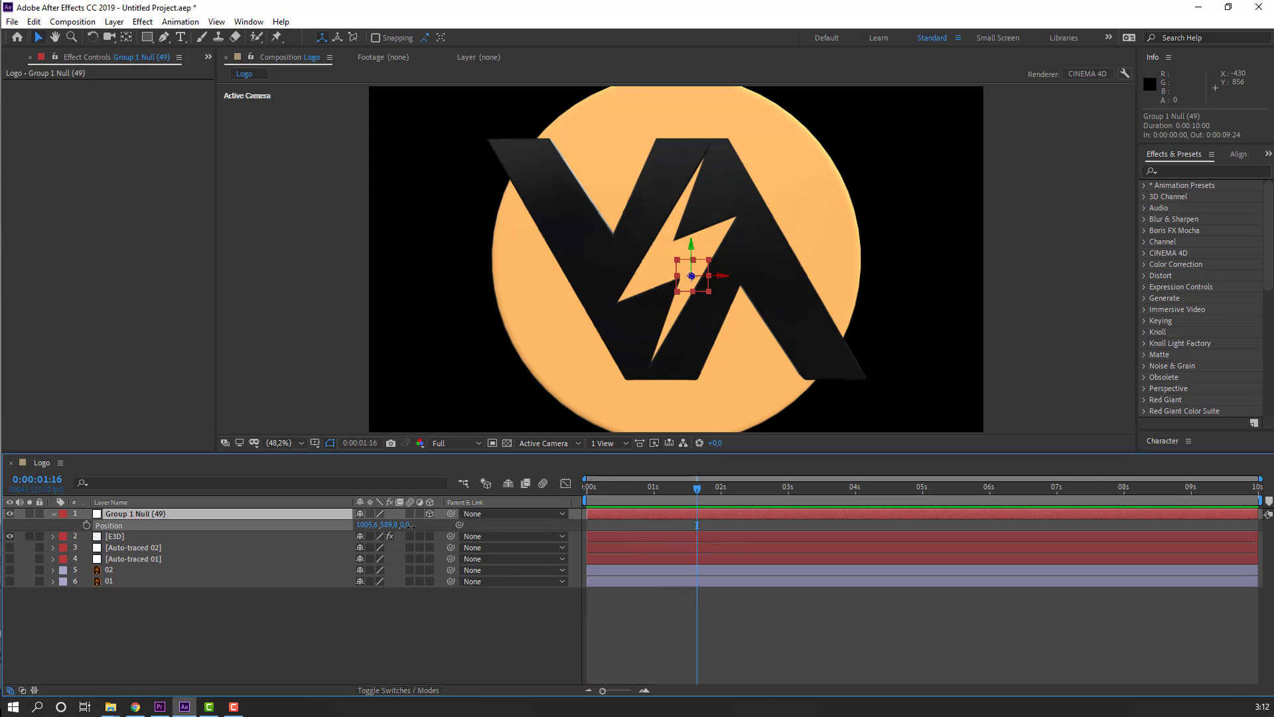
left_click_drag(412, 526, 1130, 448)
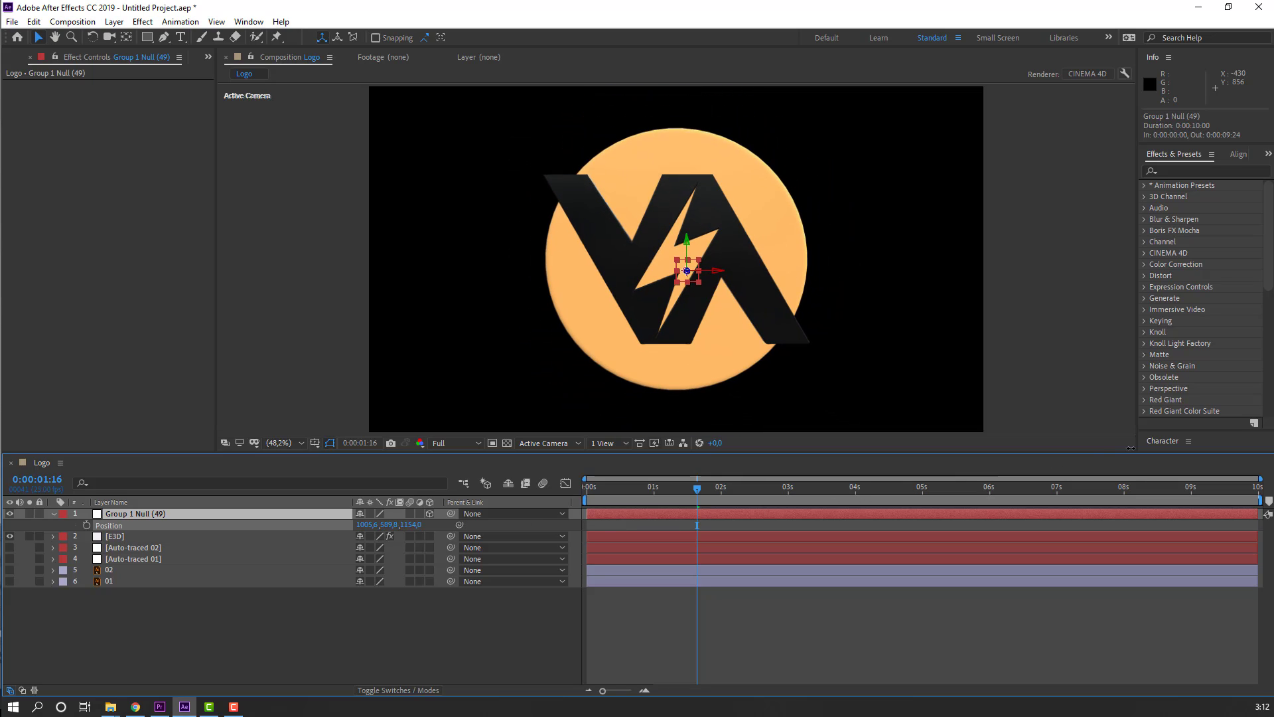
left_click_drag(415, 525, 496, 523)
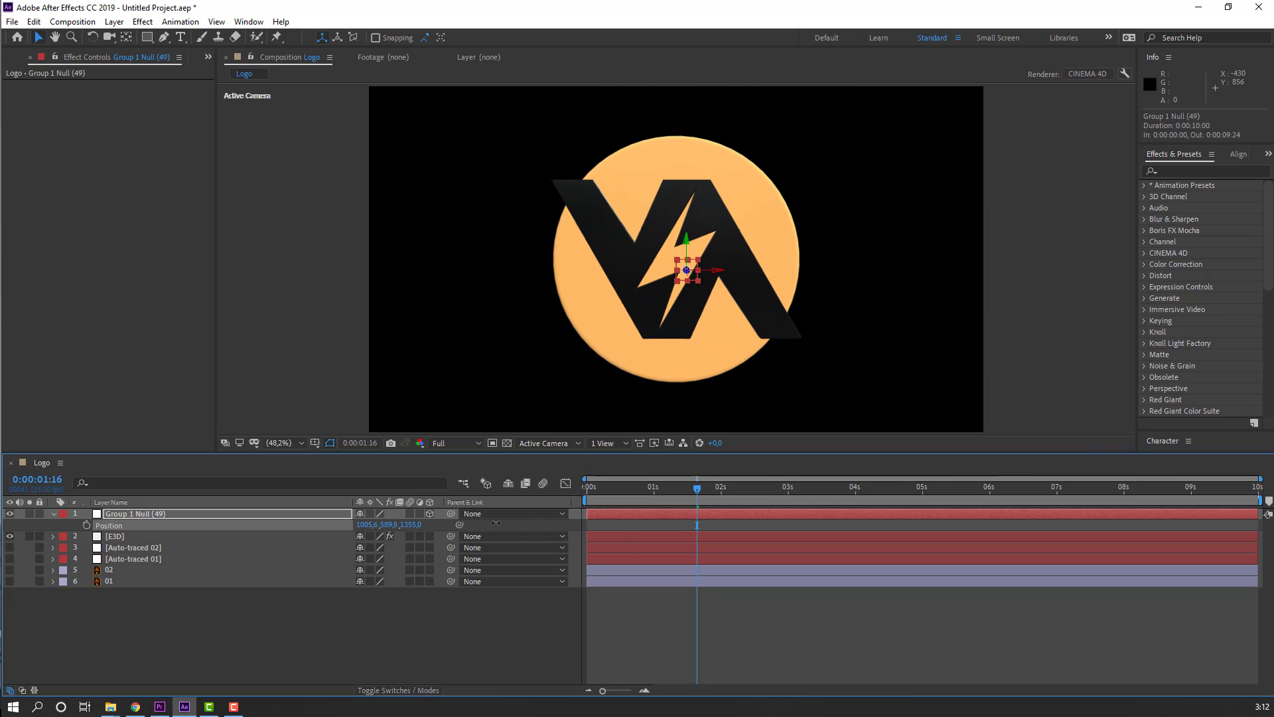
left_click(85, 524)
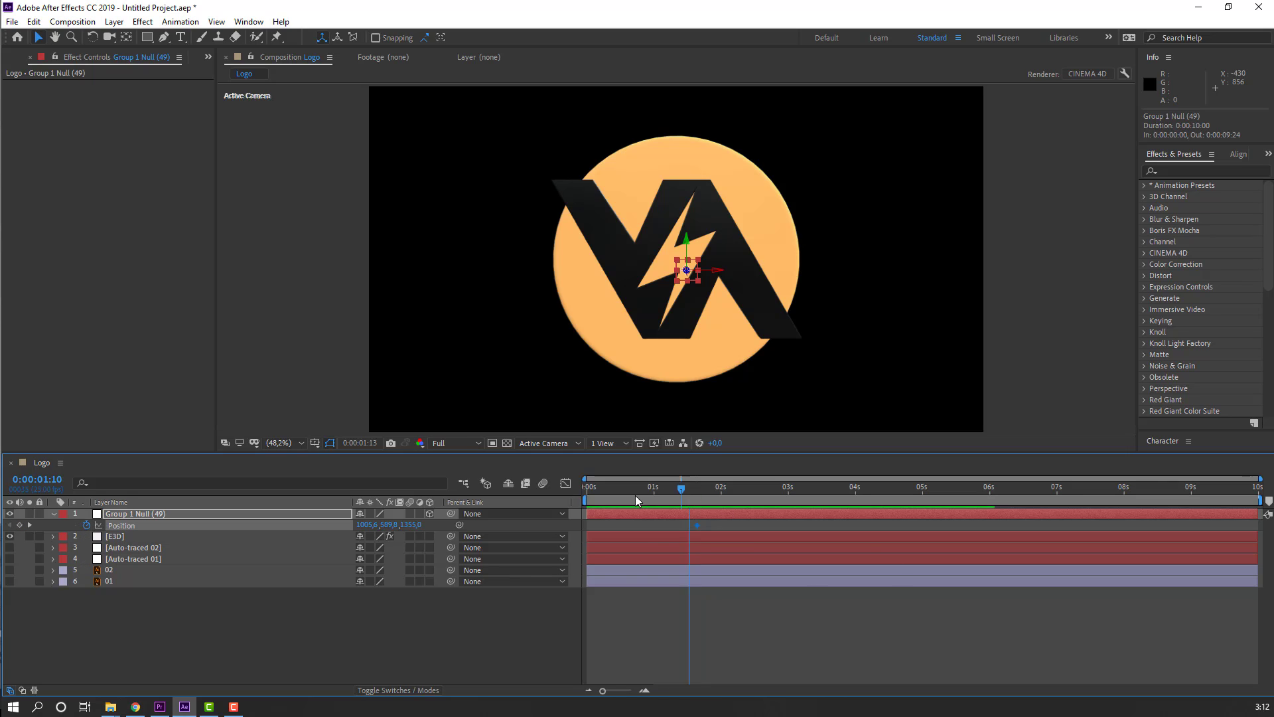
- At 0:00:00:00, set the null's Z position to -2945 for the starting keyframe and preview the move
left_click_drag(635, 492, 556, 495)
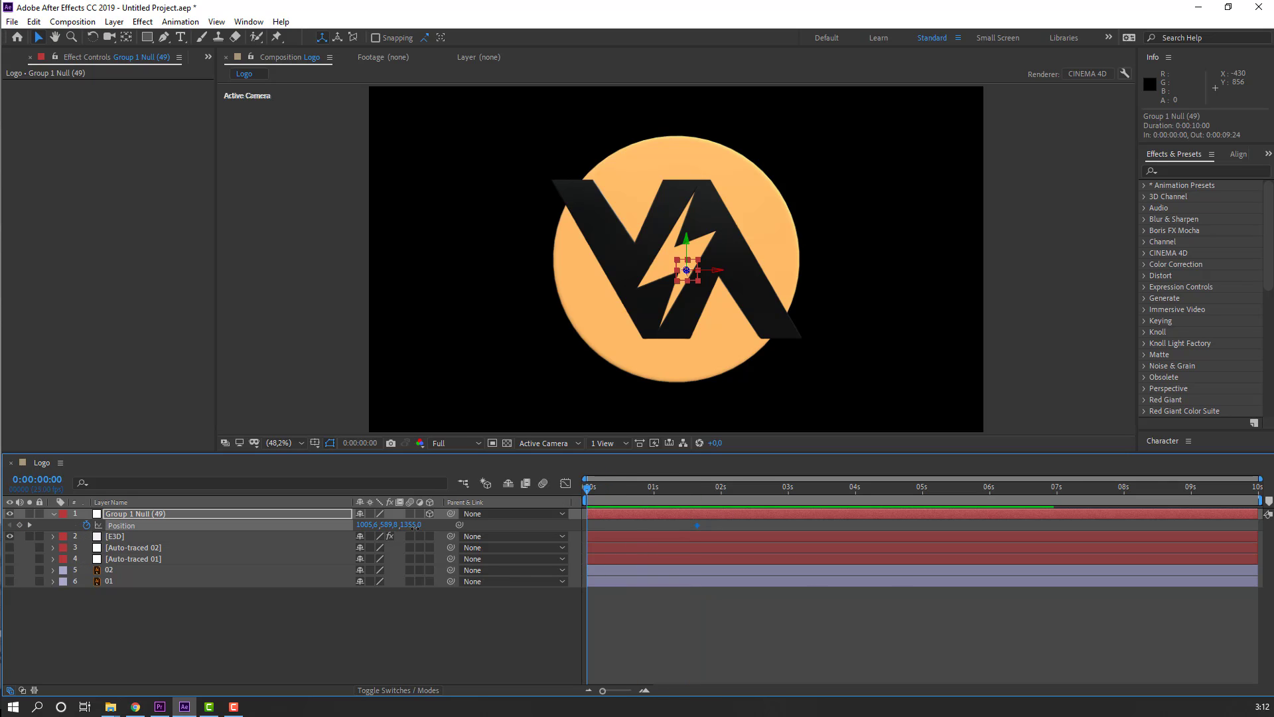
left_click_drag(415, 525, 173, 566)
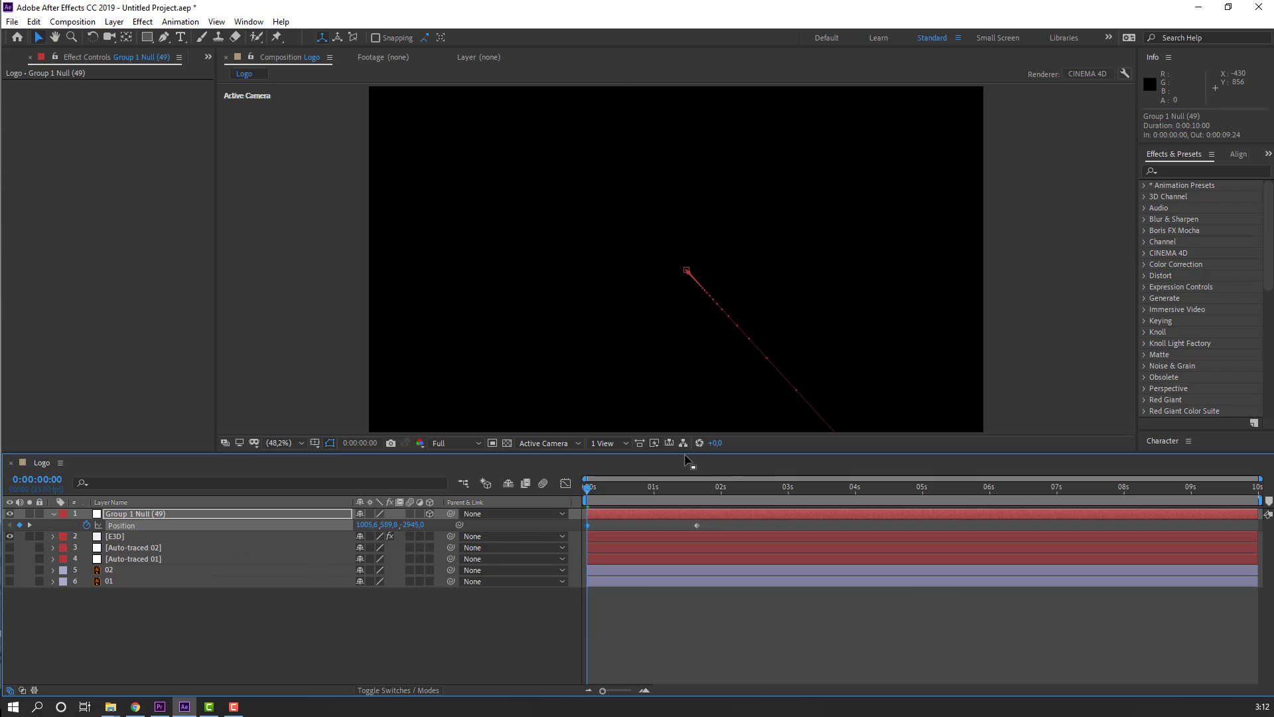
left_click_drag(585, 490, 698, 495)
key("space")
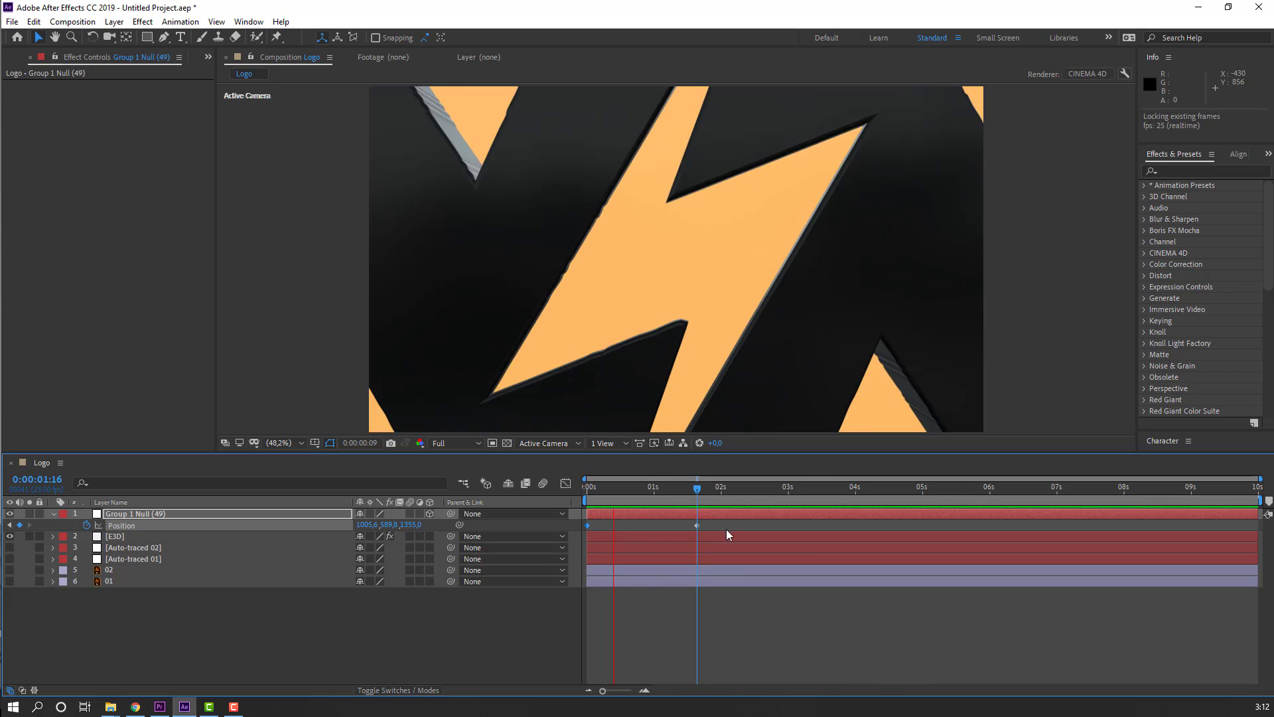
key("space")
- Apply Easy Ease to the null's two Position keyframes
right_click(587, 524)
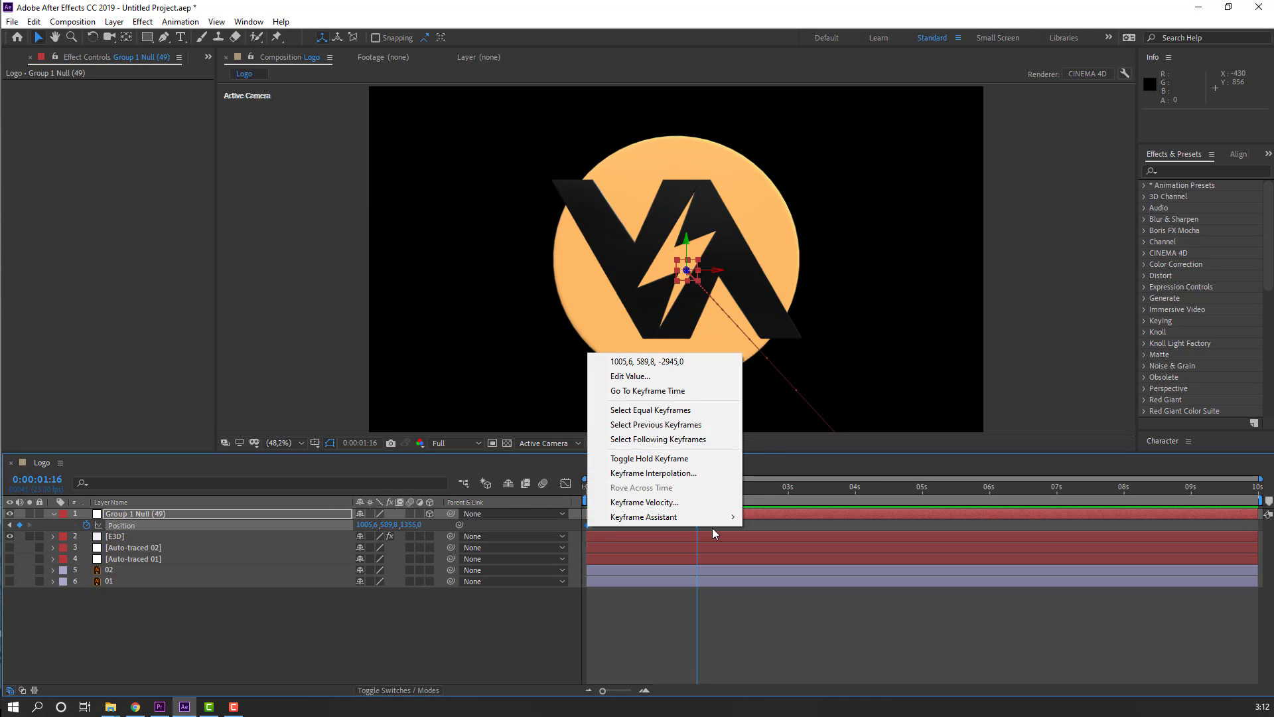
mouse_move(714, 518)
left_click(793, 561)
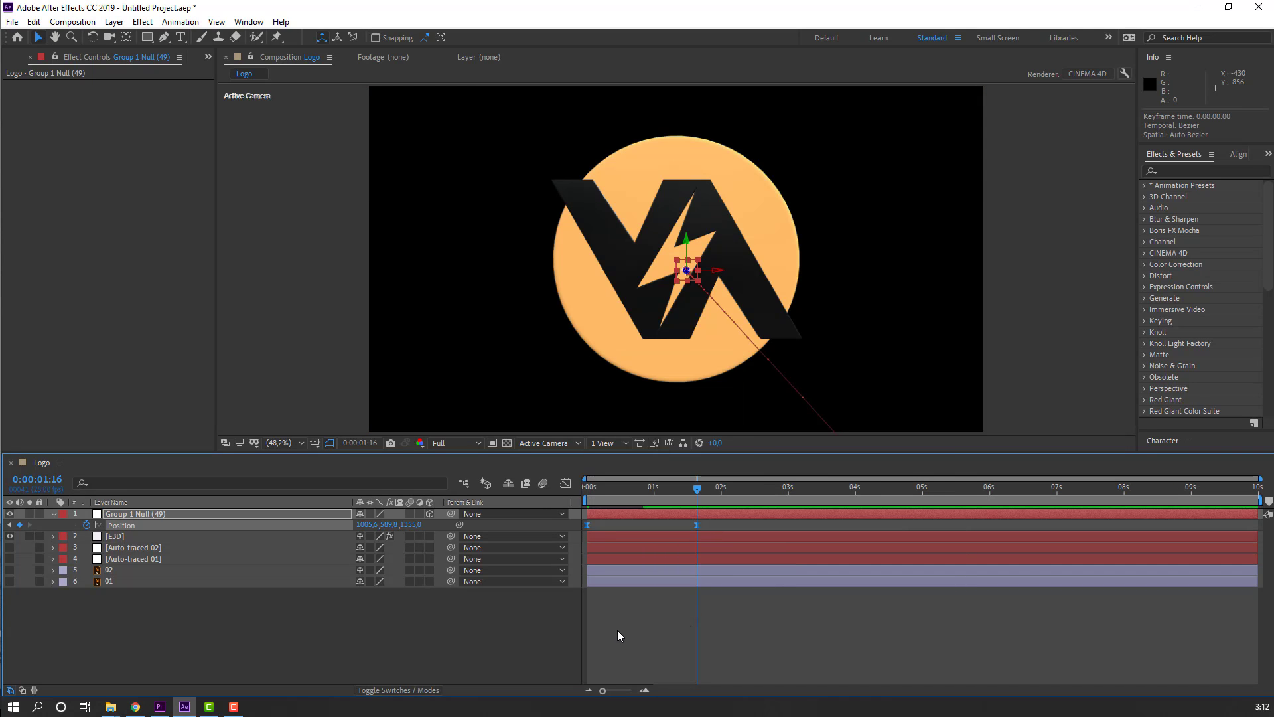
- Reveal the null's rotation properties and add X, Y and Z Rotation keyframes at 0:00:01:16
key("shift+r")
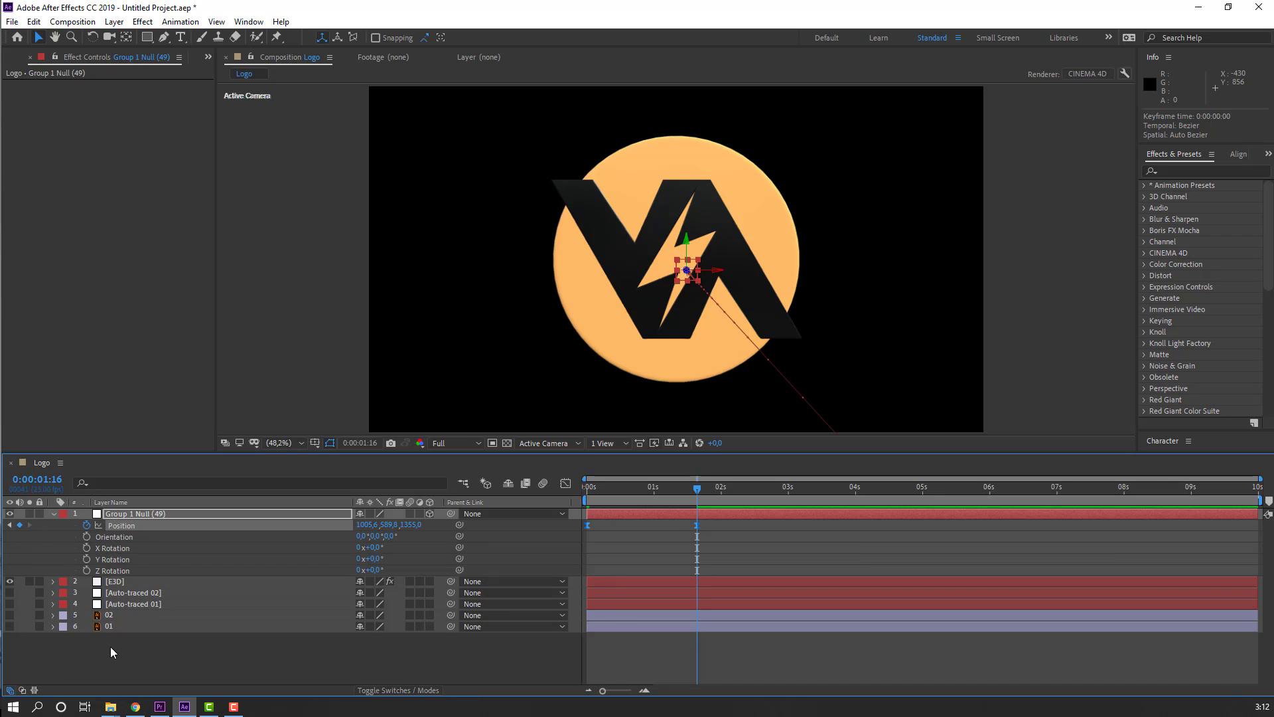
key("ctrl+z")
left_click(86, 547)
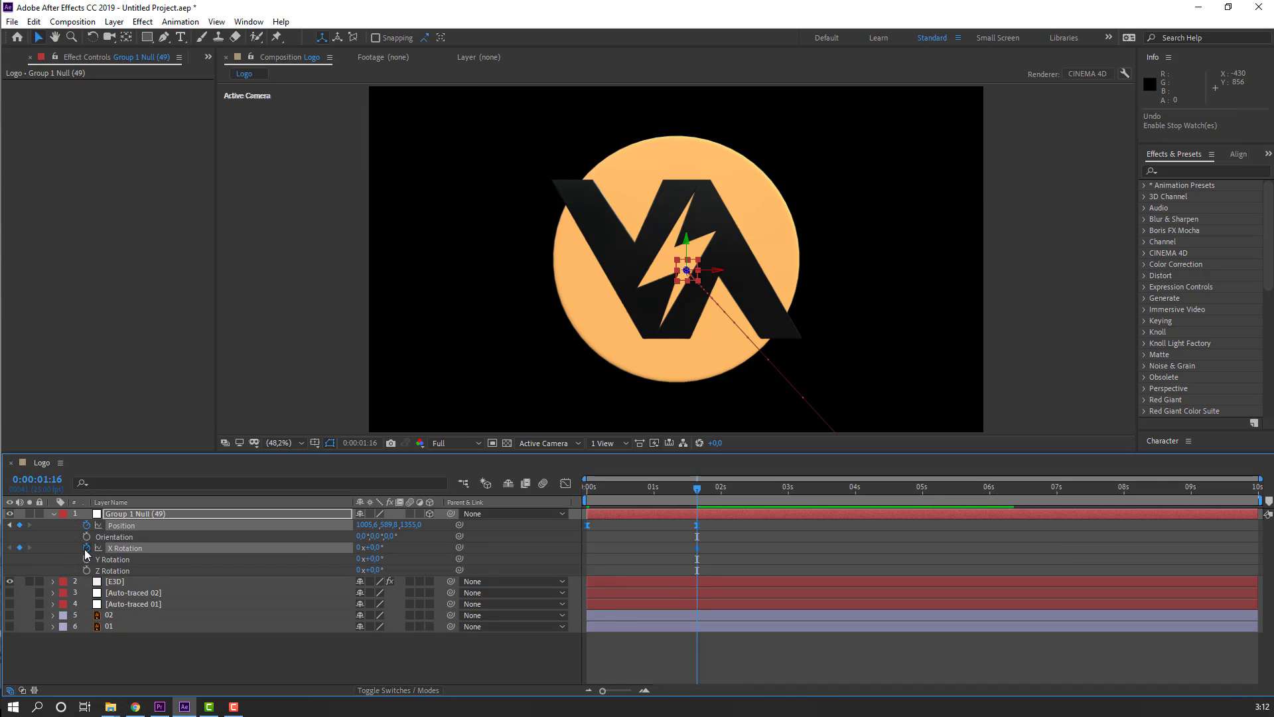
left_click(86, 558)
left_click(86, 570)
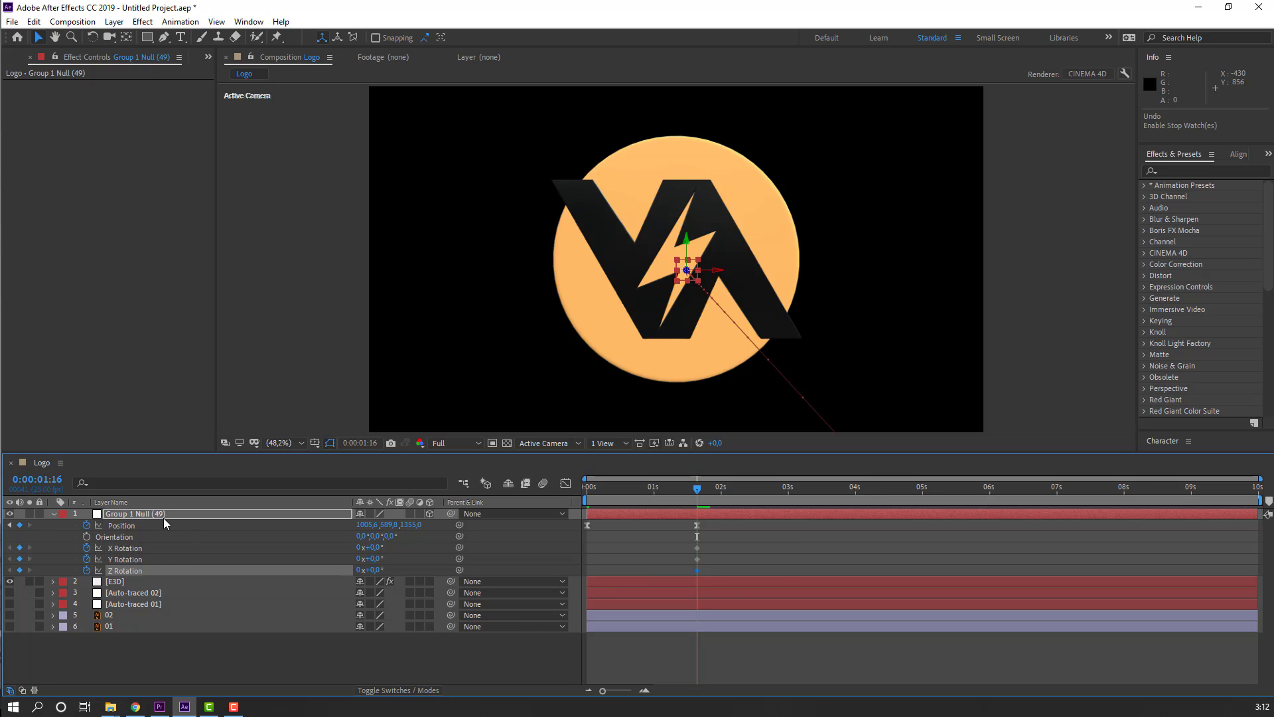
- Set the null's Y Rotation to 45° at 0:00:00:00 and preview the animation
left_click_drag(669, 493, 562, 497)
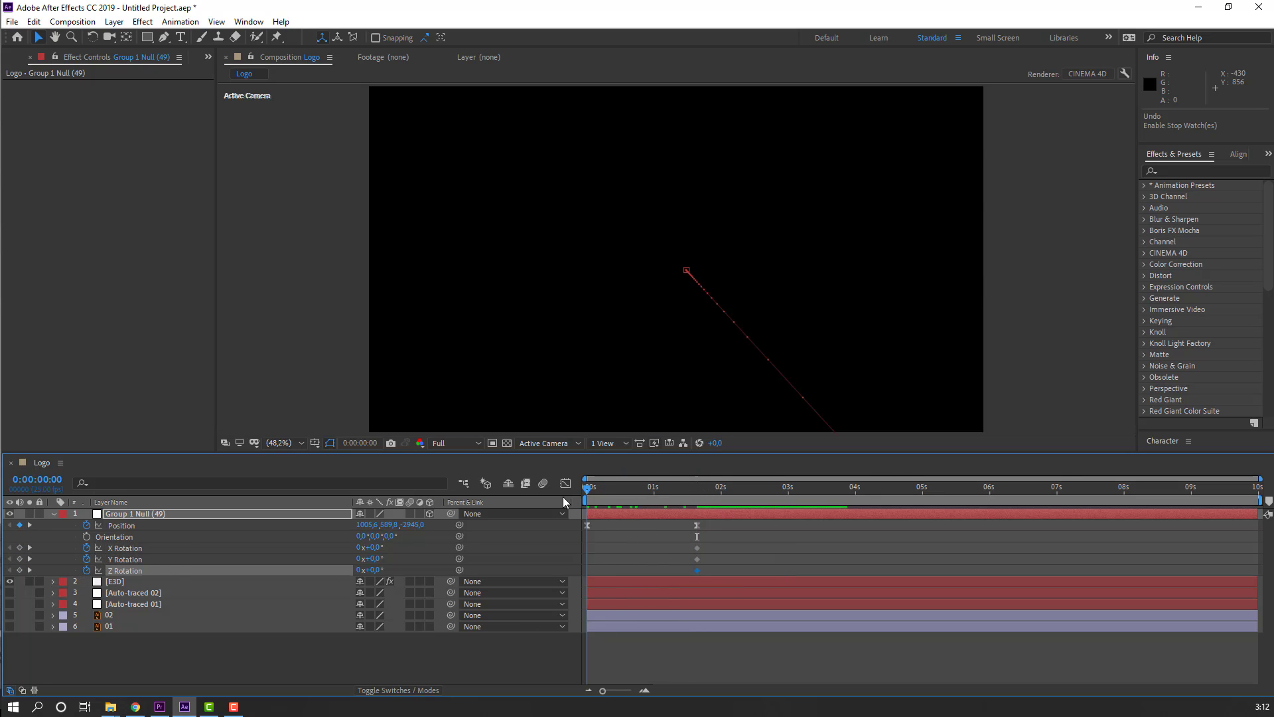
left_click(400, 559)
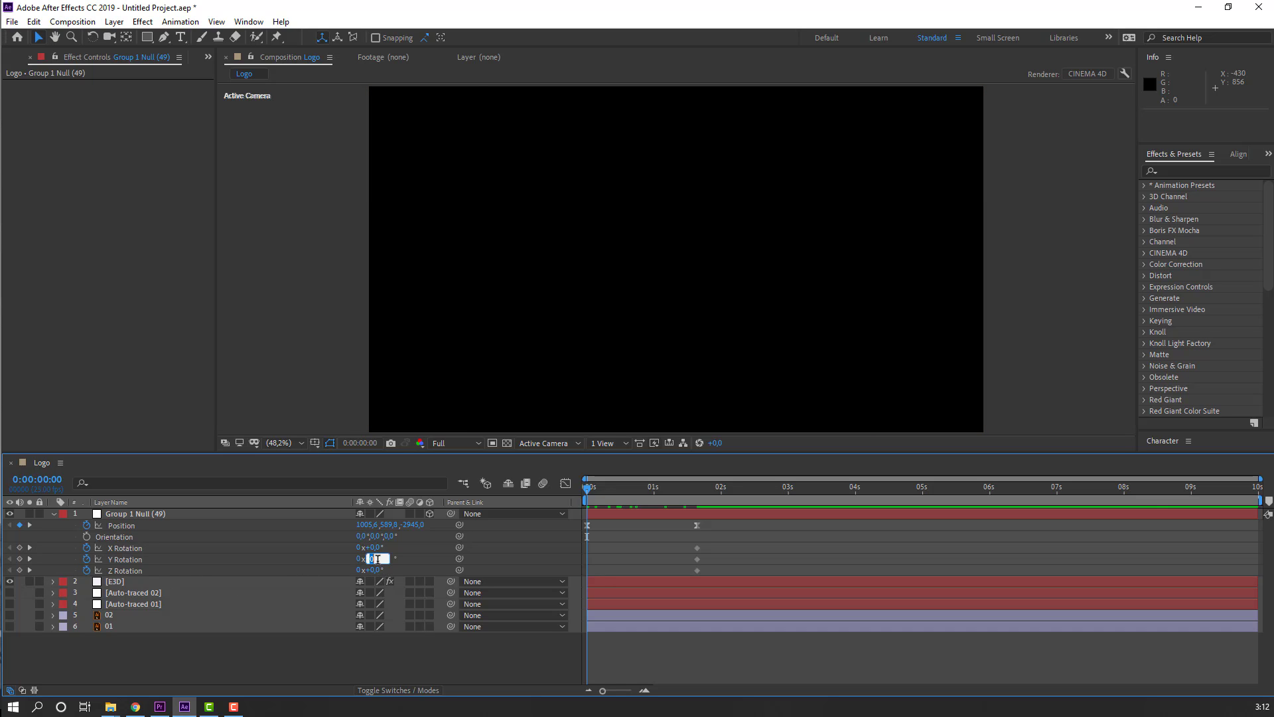
key("Return")
key("space")
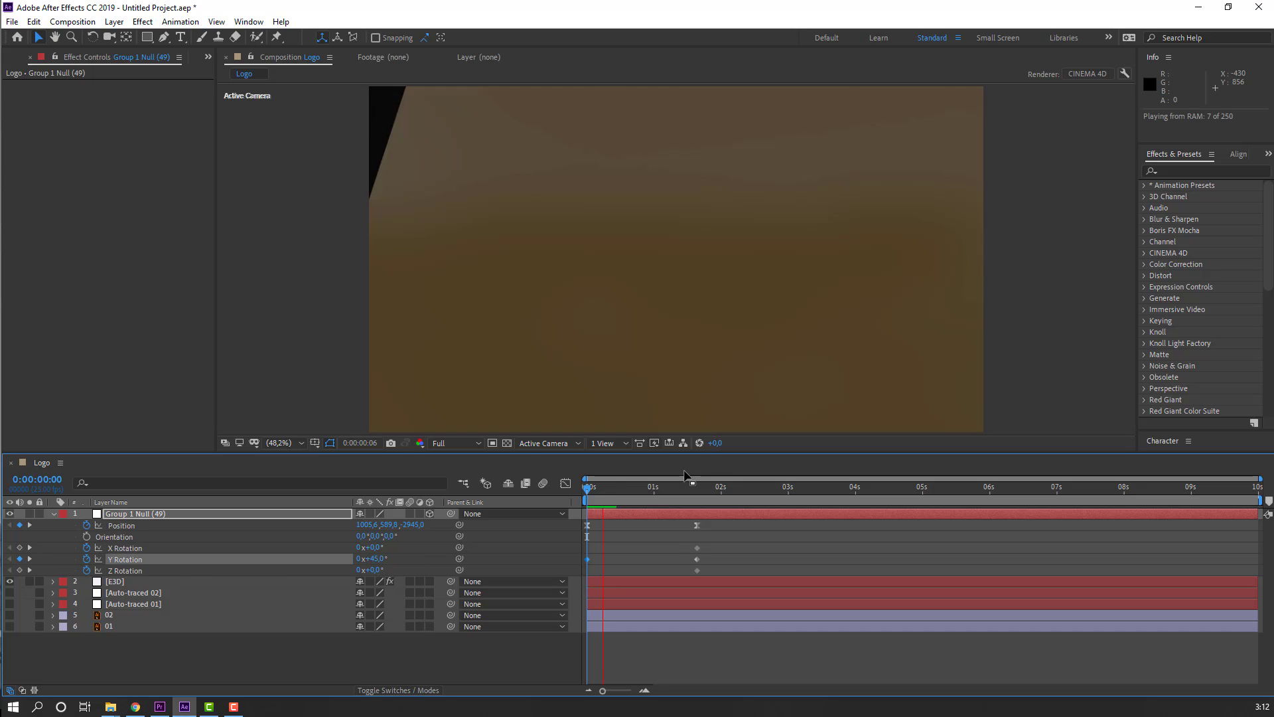
key("space")
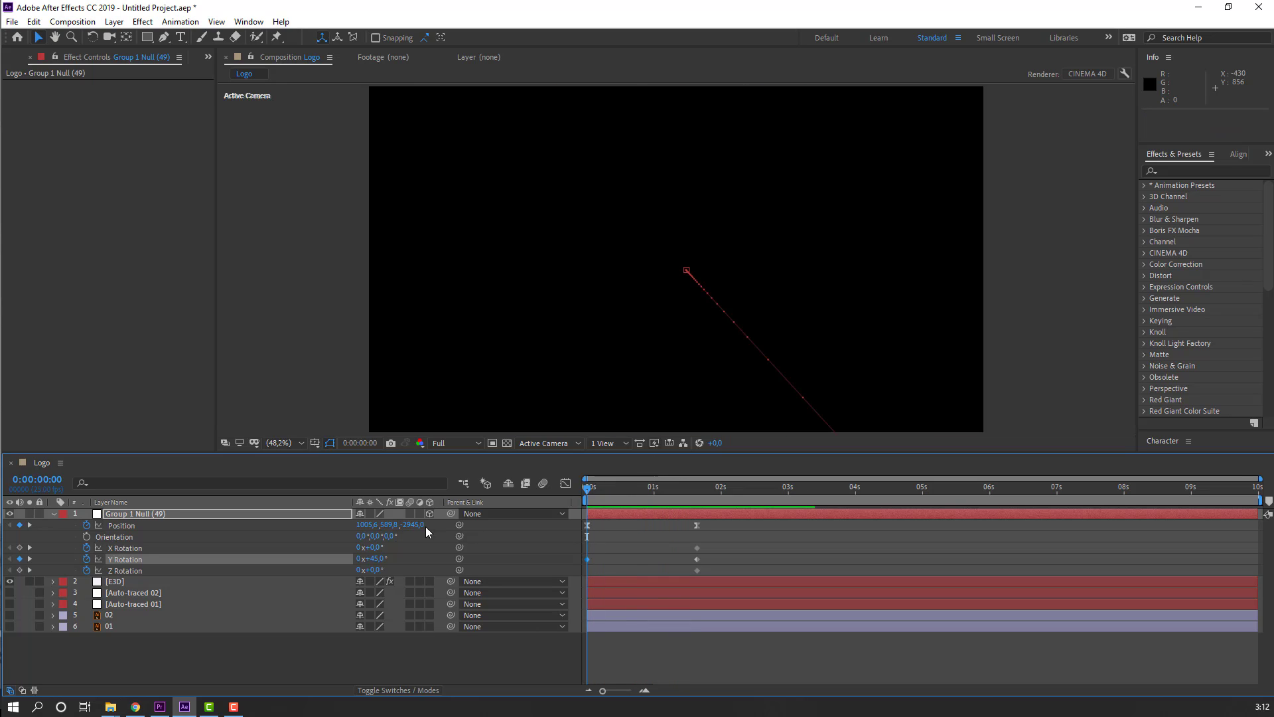
- Change the starting Y Rotation keyframe to 90° and preview the spin
left_click(375, 558)
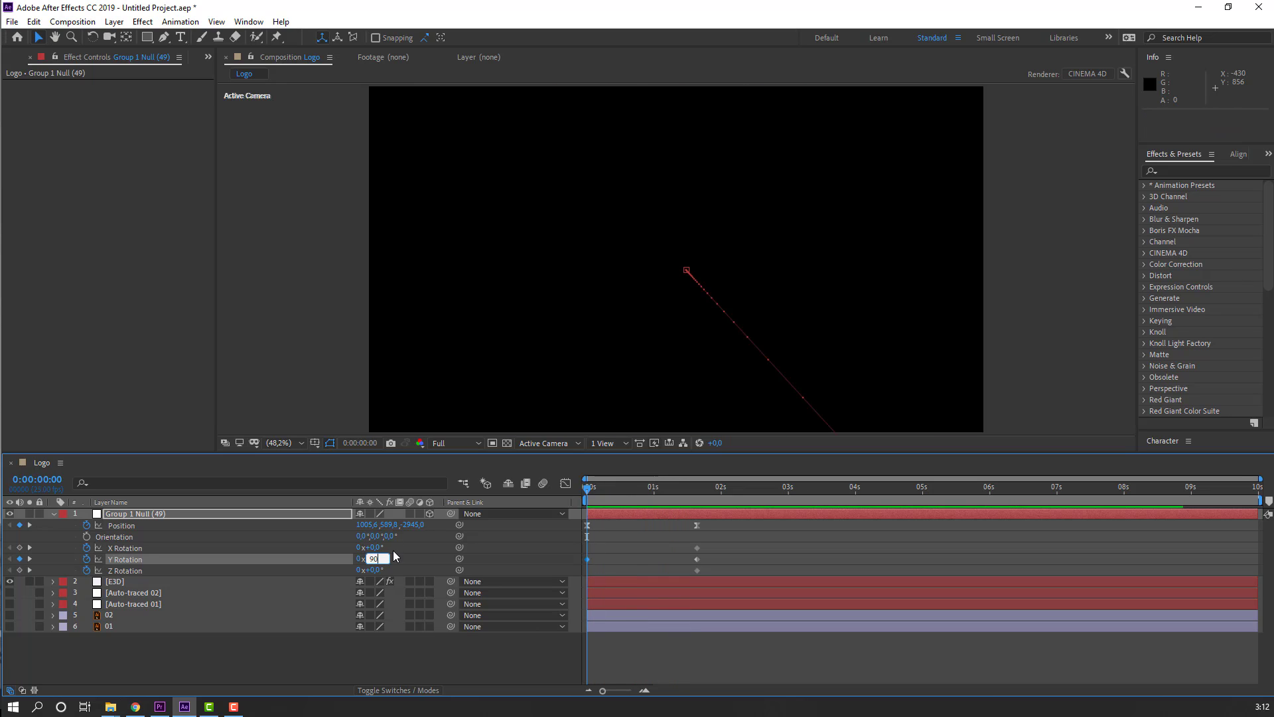
type("90")
key("Return")
key("space")
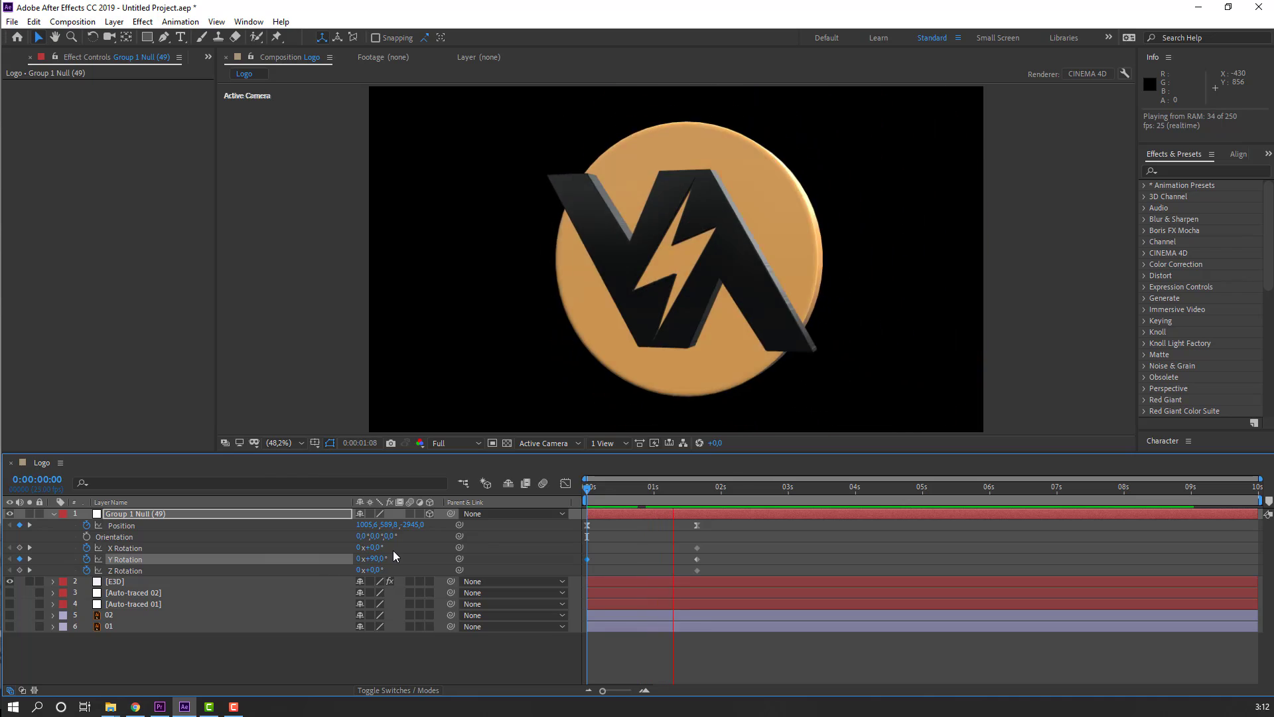
key("space")
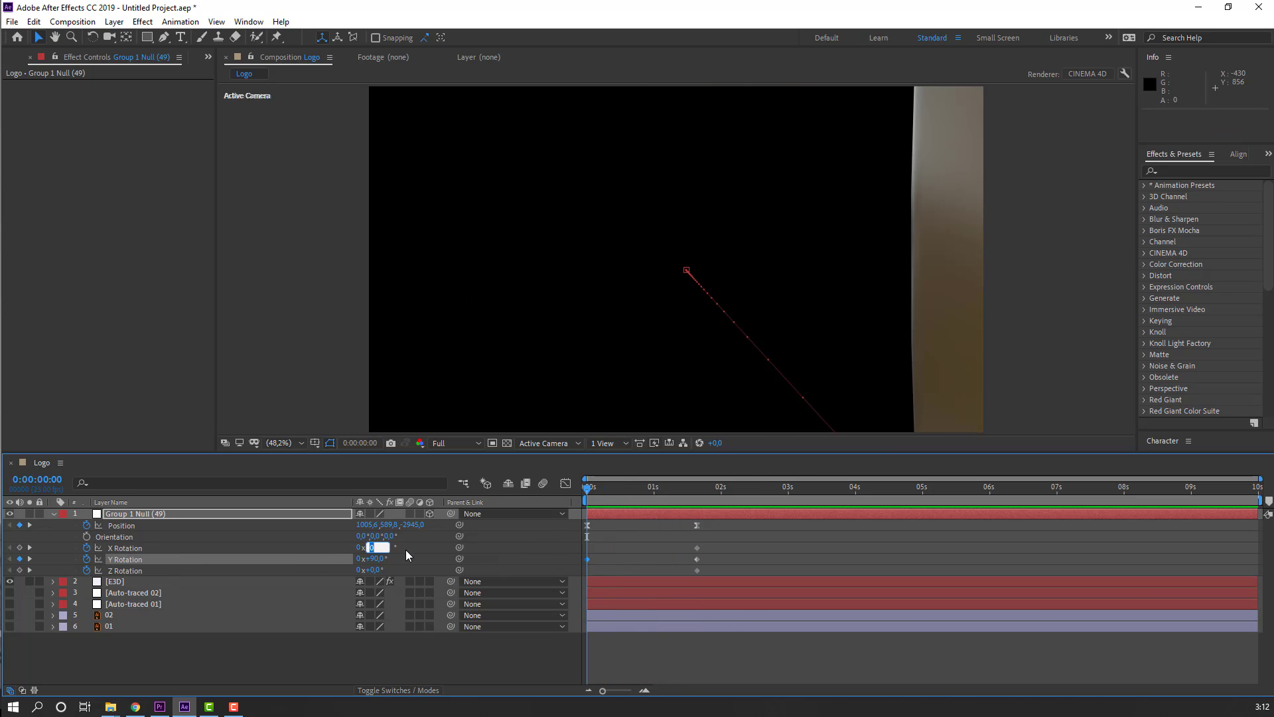
- Set the null's X Rotation to 95° at 0:00:00:00, preview the tumble and stop at 0:00:00:20
type("95")
key("Return")
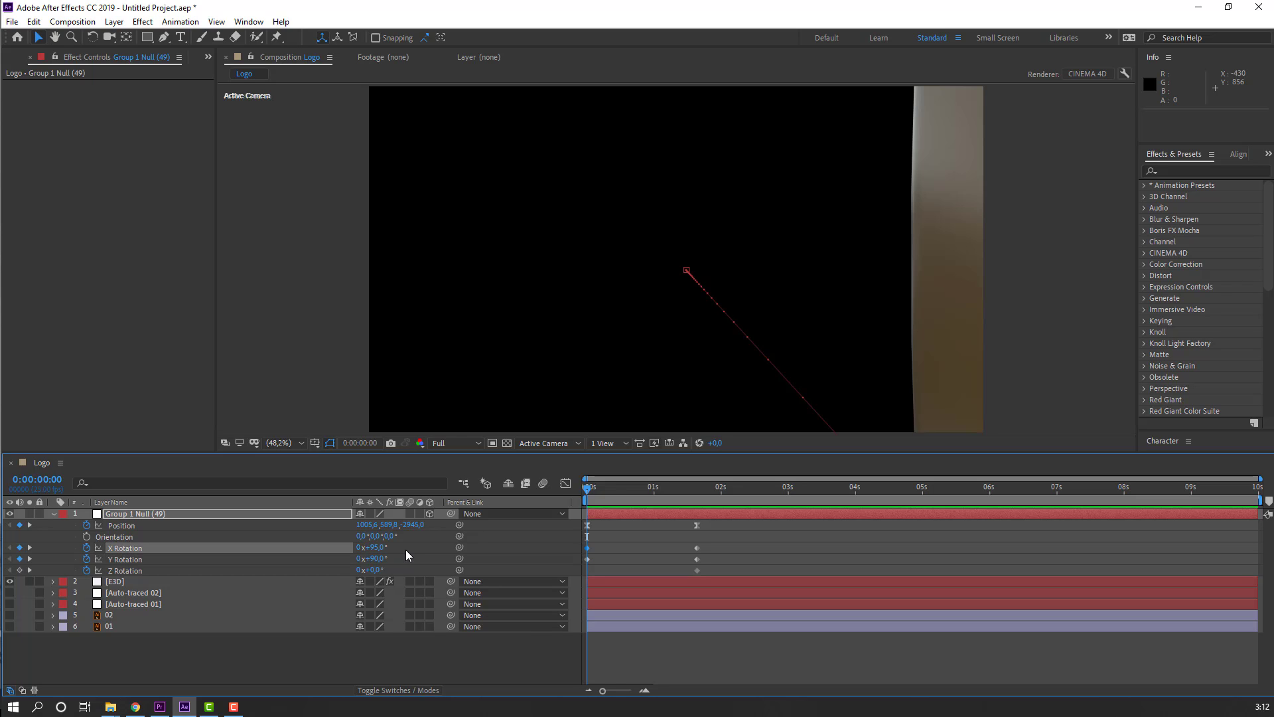
key("space")
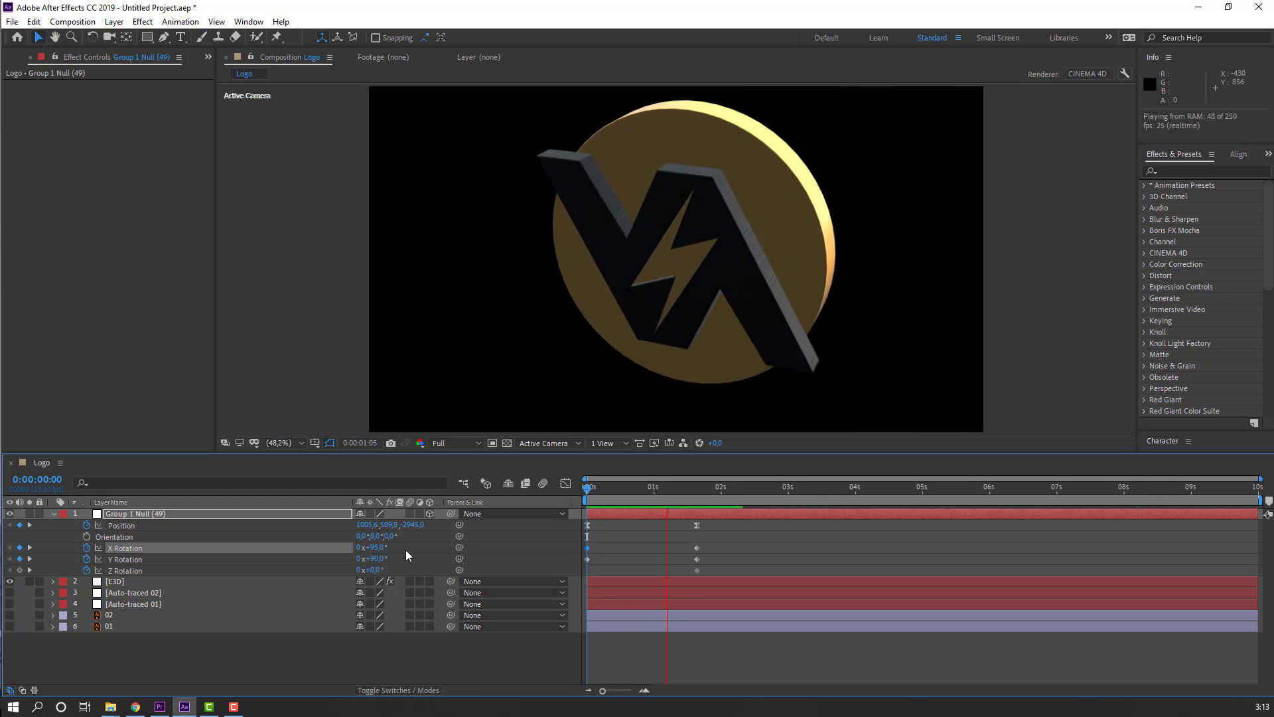
mouse_move(632, 491)
left_mouse_down()
mouse_move(562, 492)
mouse_move(641, 491)
left_mouse_up()
scroll(614, 310, "down", 4)
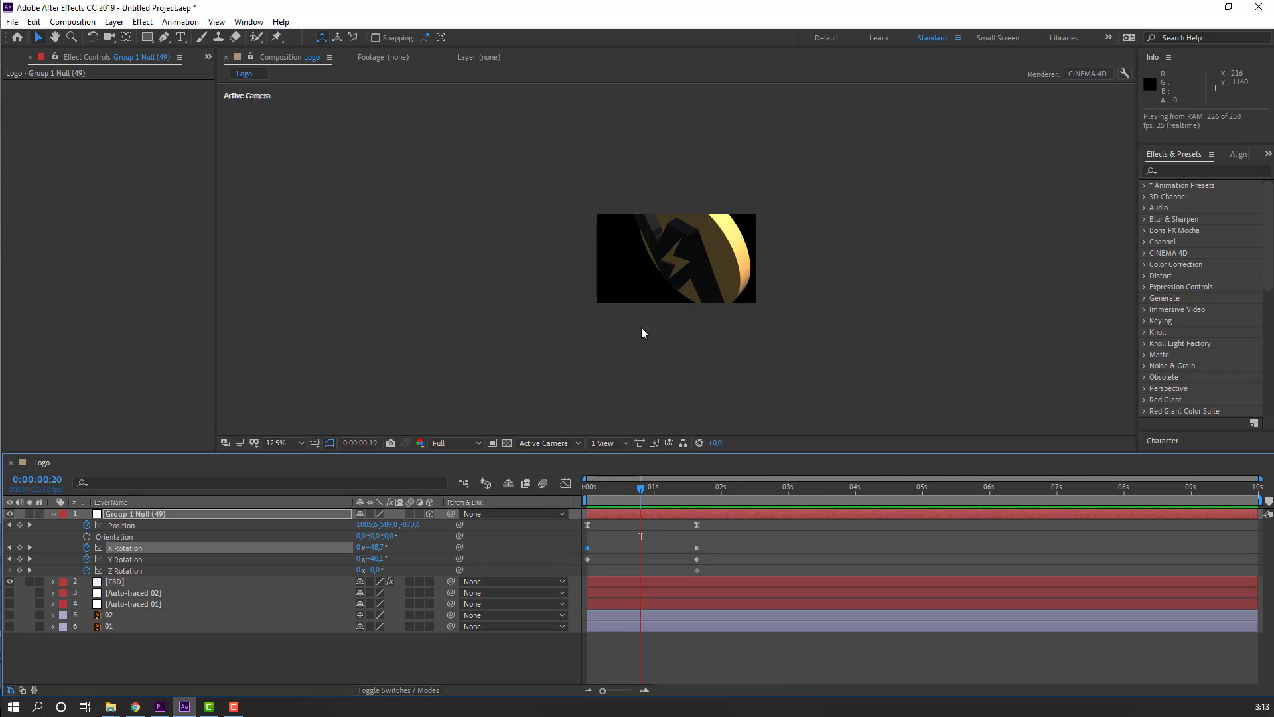
scroll(641, 327, "up", 2)
key("space")
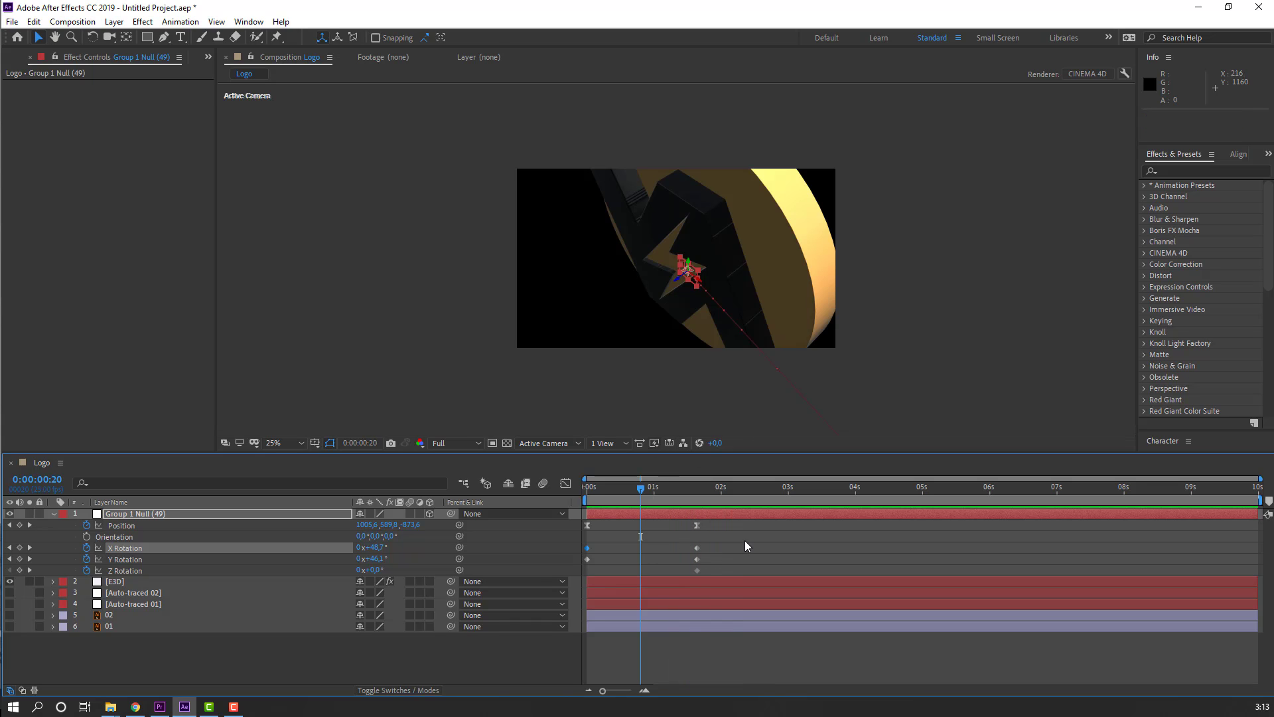
- Apply Easy Ease to all X, Y and Z Rotation keyframes of the group null
left_click_drag(744, 540, 588, 579)
right_click(586, 558)
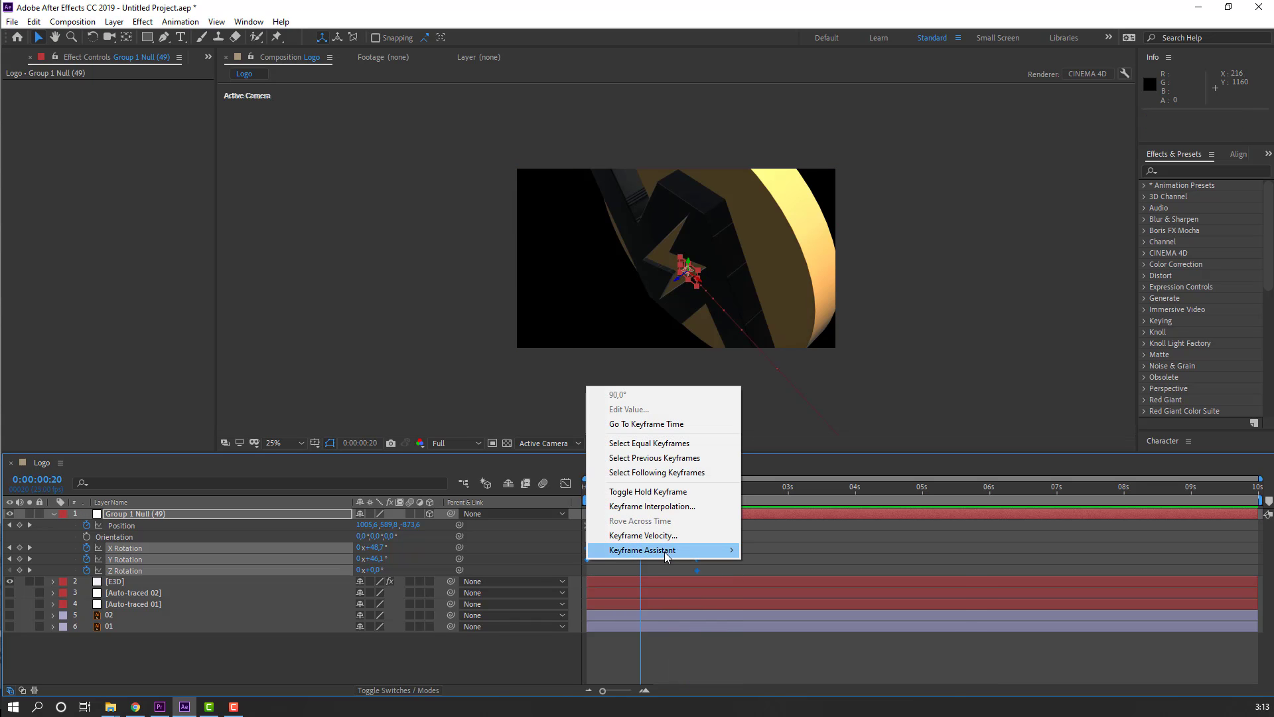
mouse_move(697, 549)
left_click(830, 595)
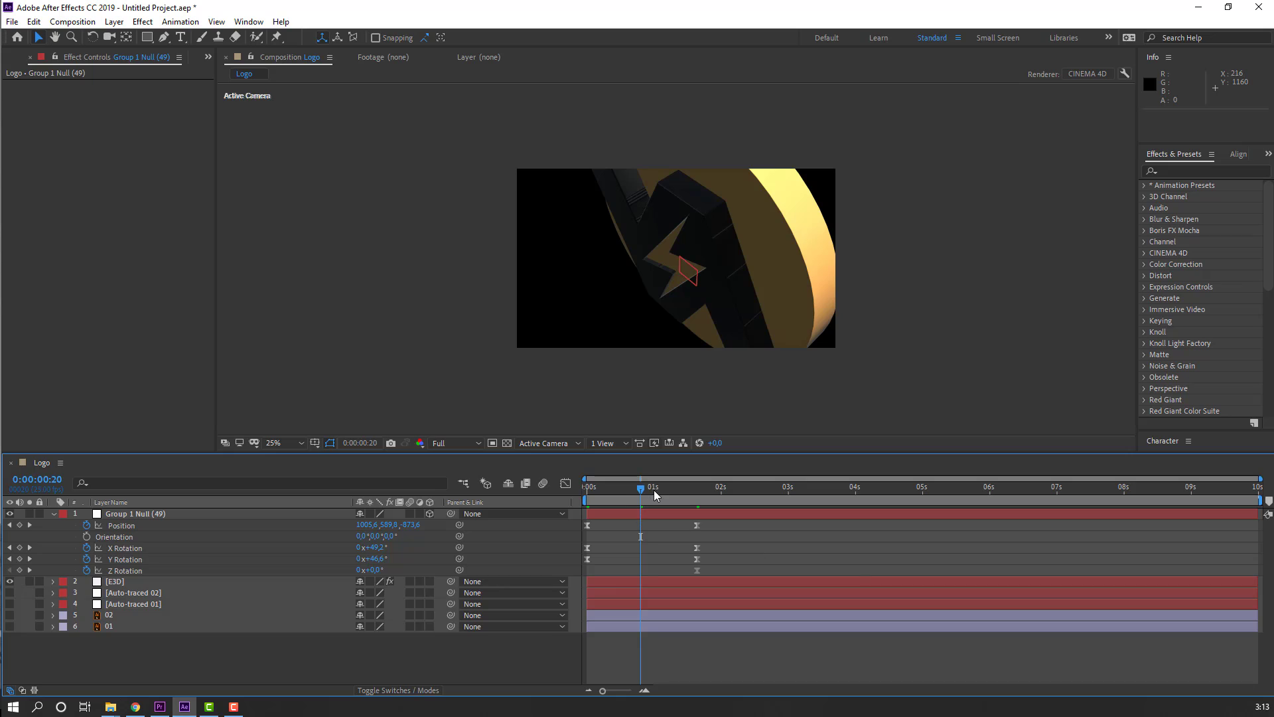
- Set the null's Z Rotation to 20° at 0:00:00:00 and preview the animation
left_click_drag(648, 490, 586, 499)
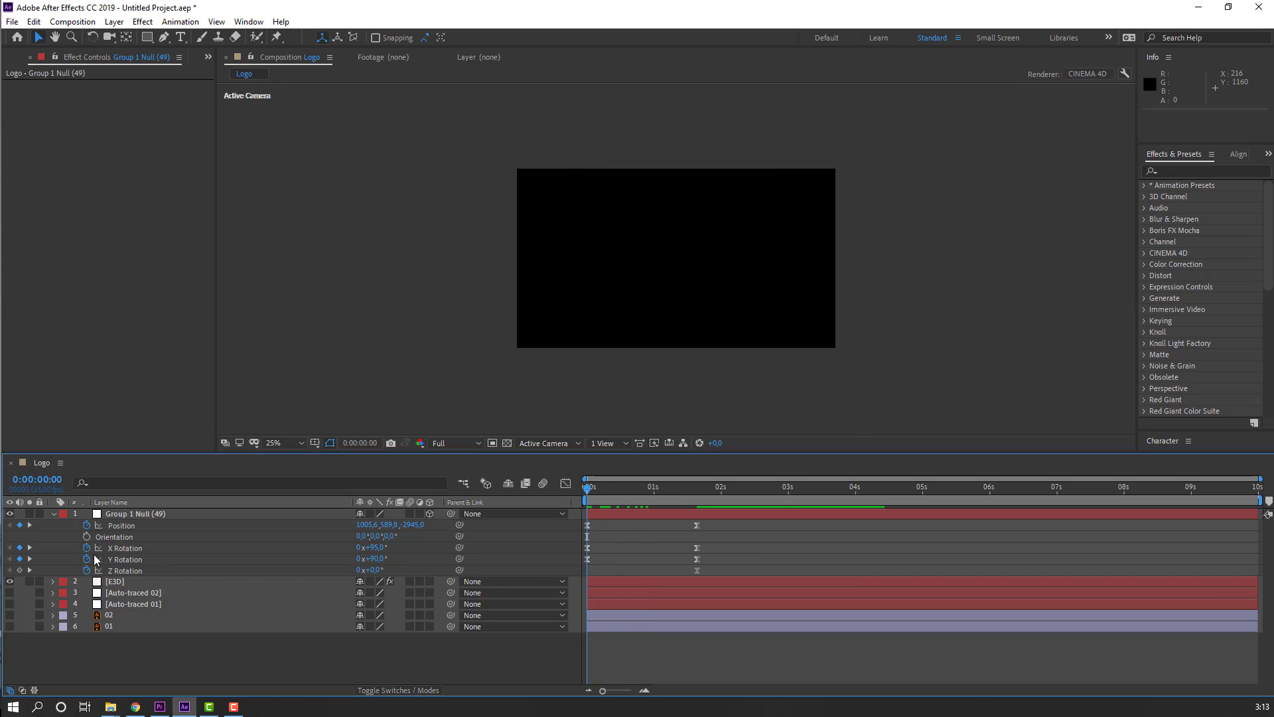
left_click(372, 570)
type("20")
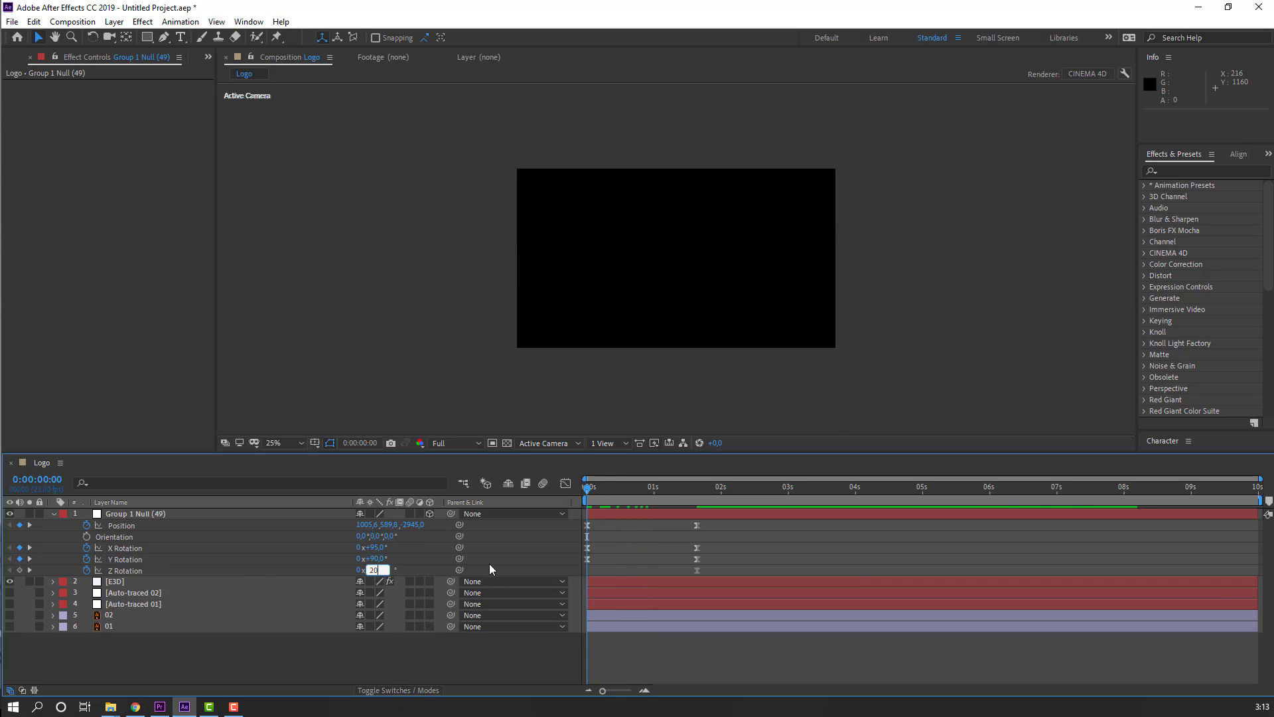
key("Return")
key("space")
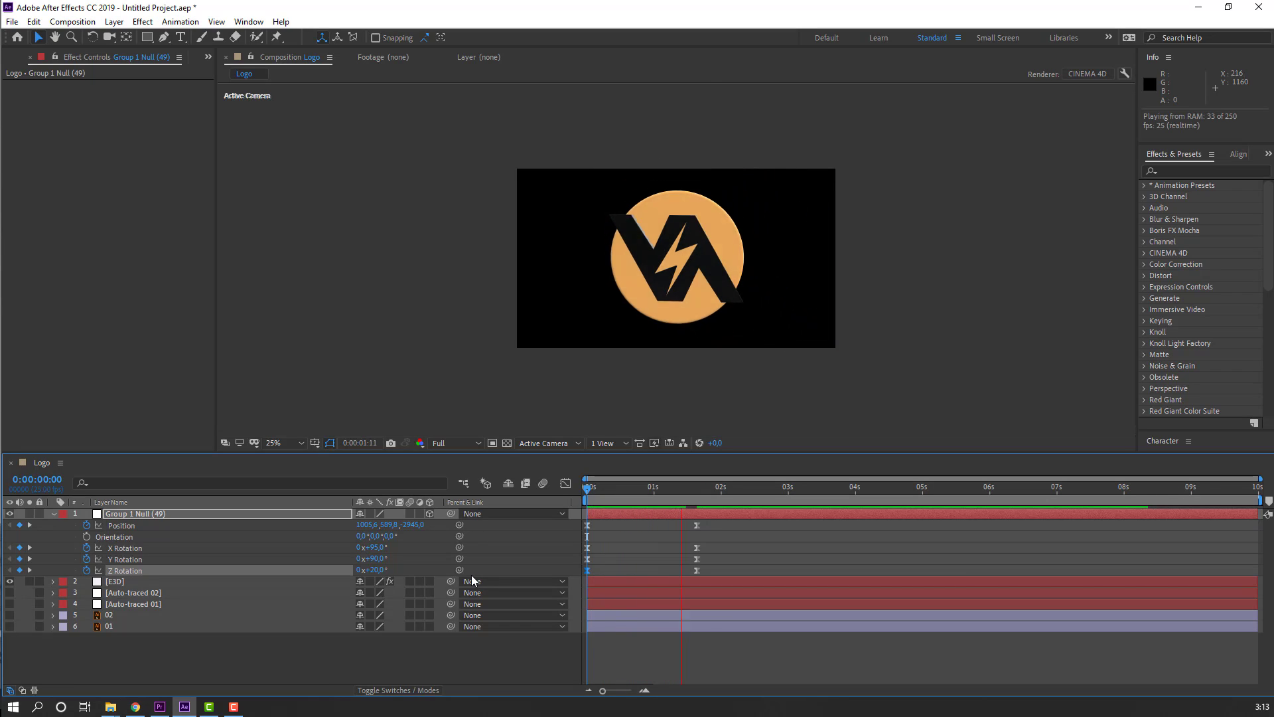
- Reshape the speed curves of the null's Position and Rotation keyframes for a fast start and long ease-out, and preview the motion
left_click_drag(729, 522, 571, 594)
left_click(565, 484)
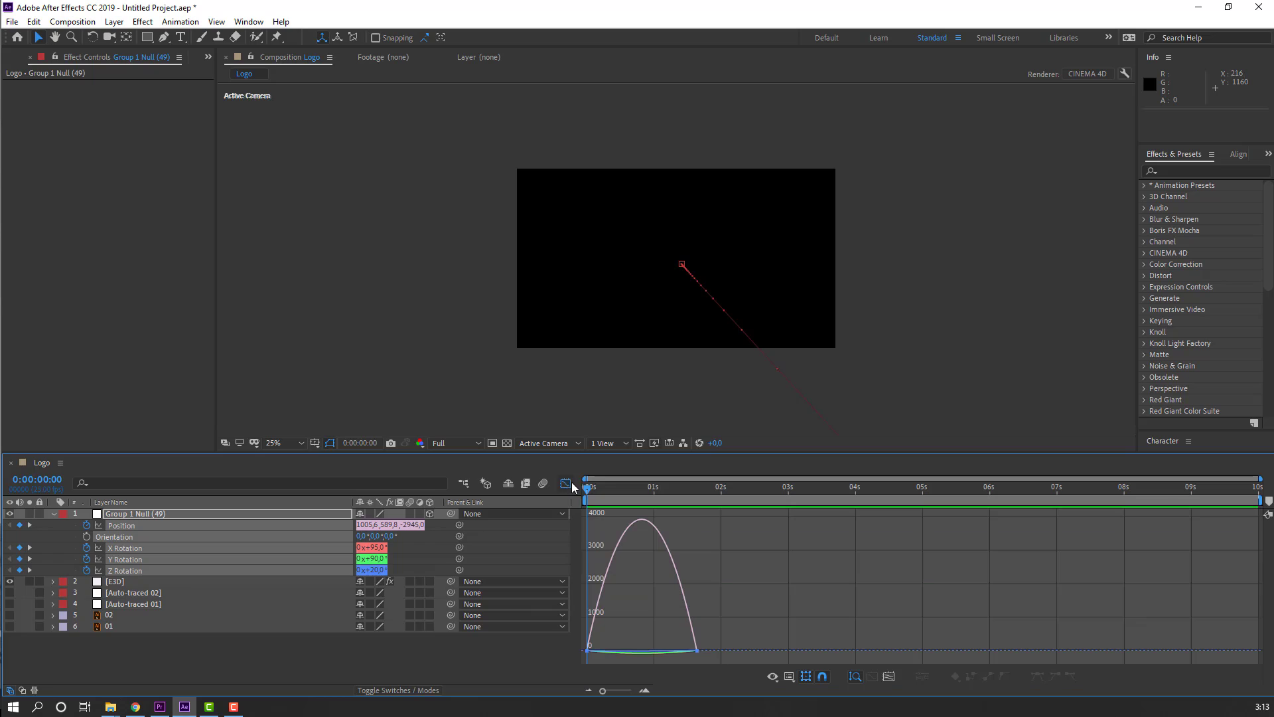
left_click_drag(687, 661, 651, 647)
key("space")
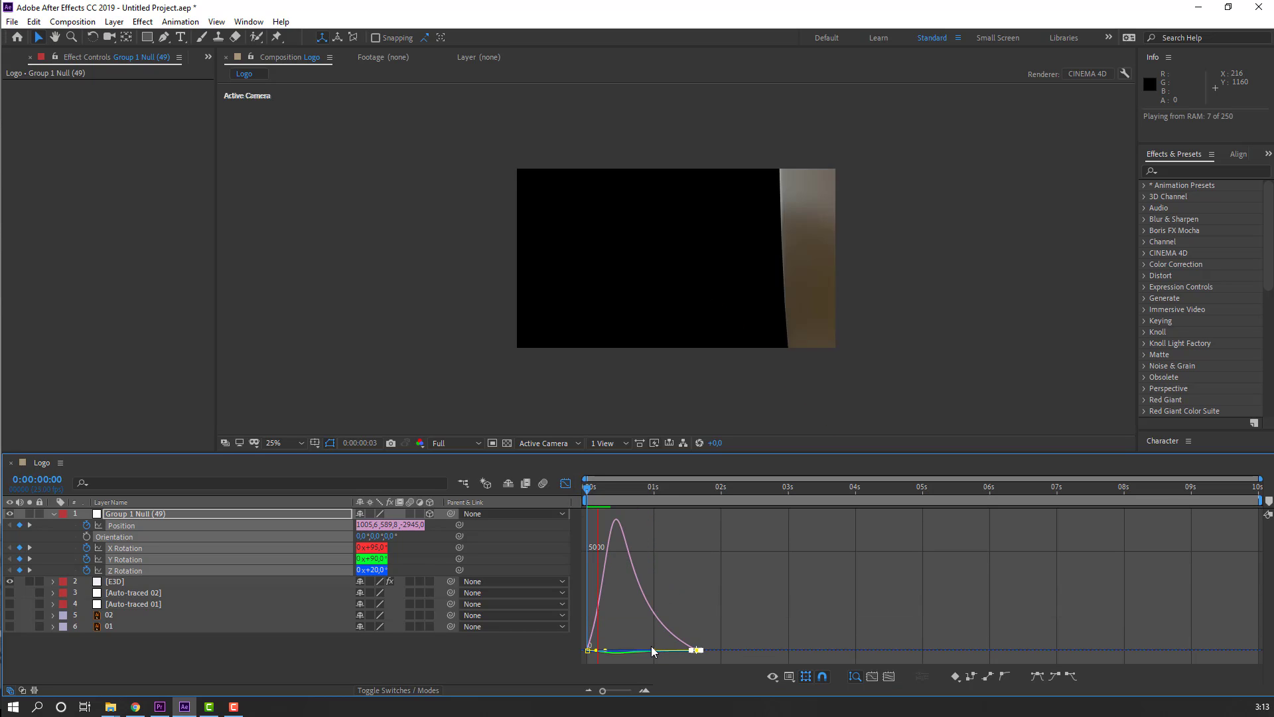
left_click(565, 483)
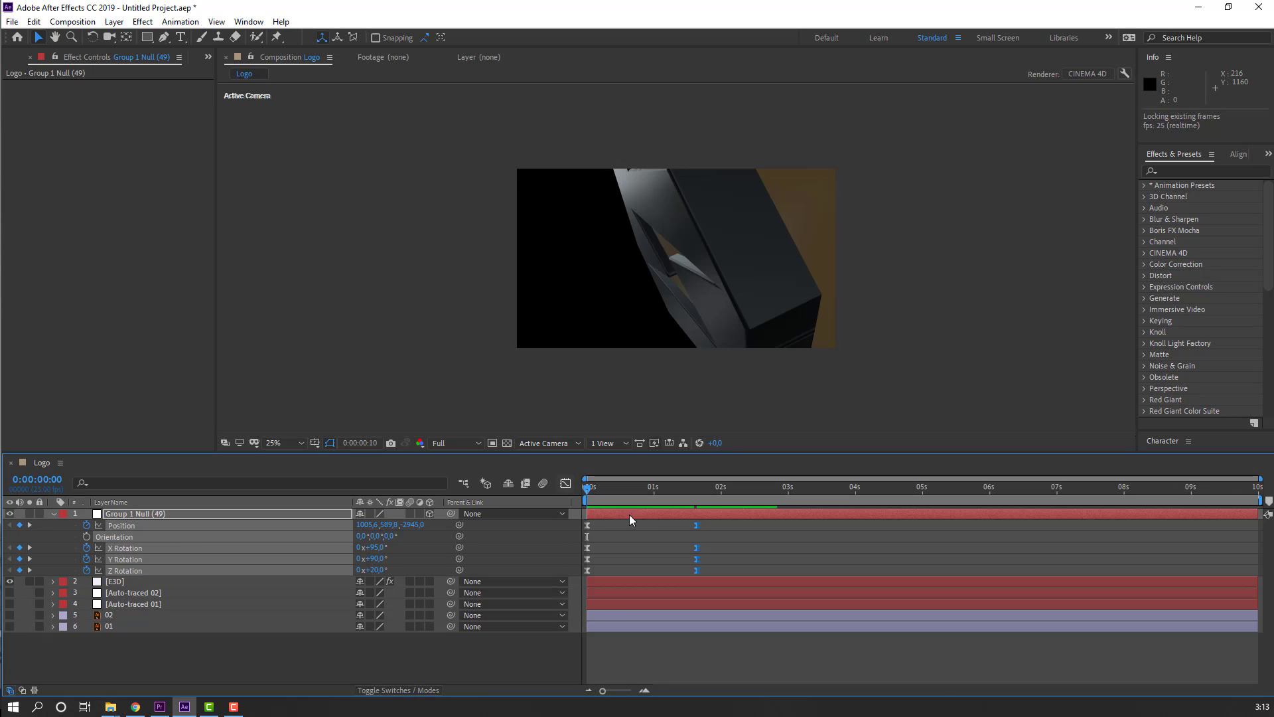
- Move the null's ending Position and Rotation keyframes to just past two seconds and preview the slower animation
left_click(651, 489)
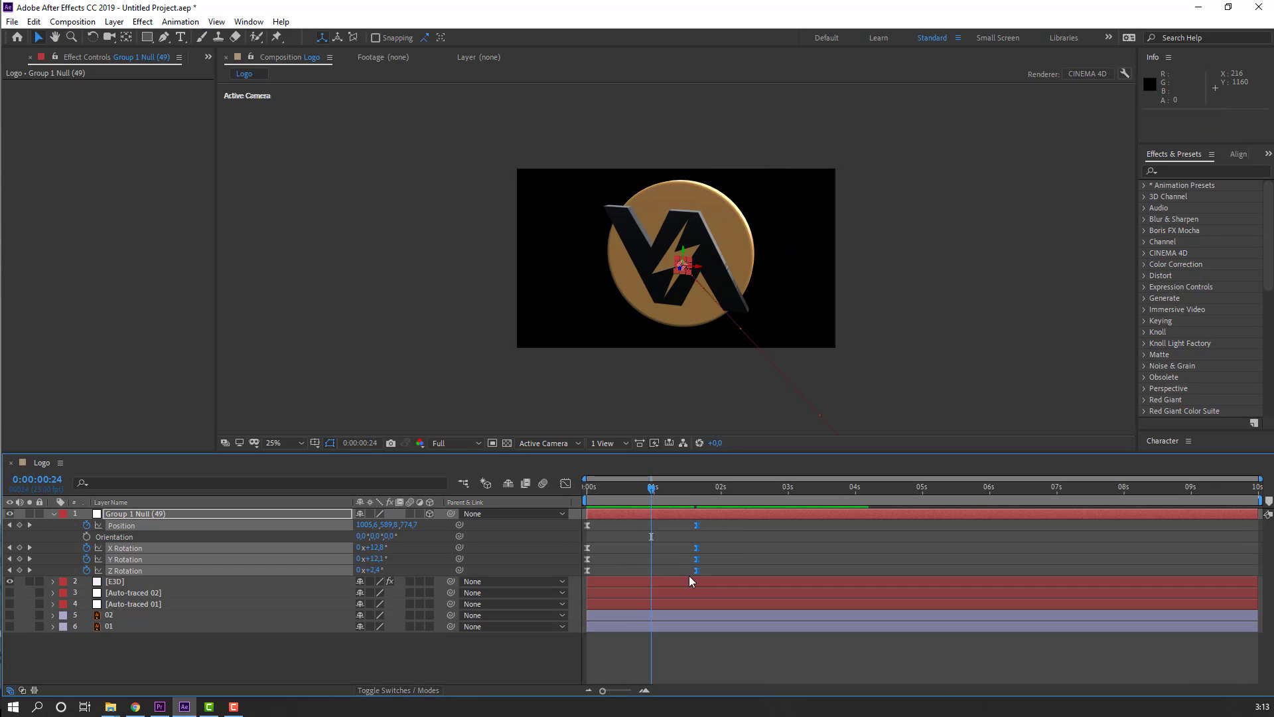
left_click_drag(697, 570, 744, 570)
key("space")
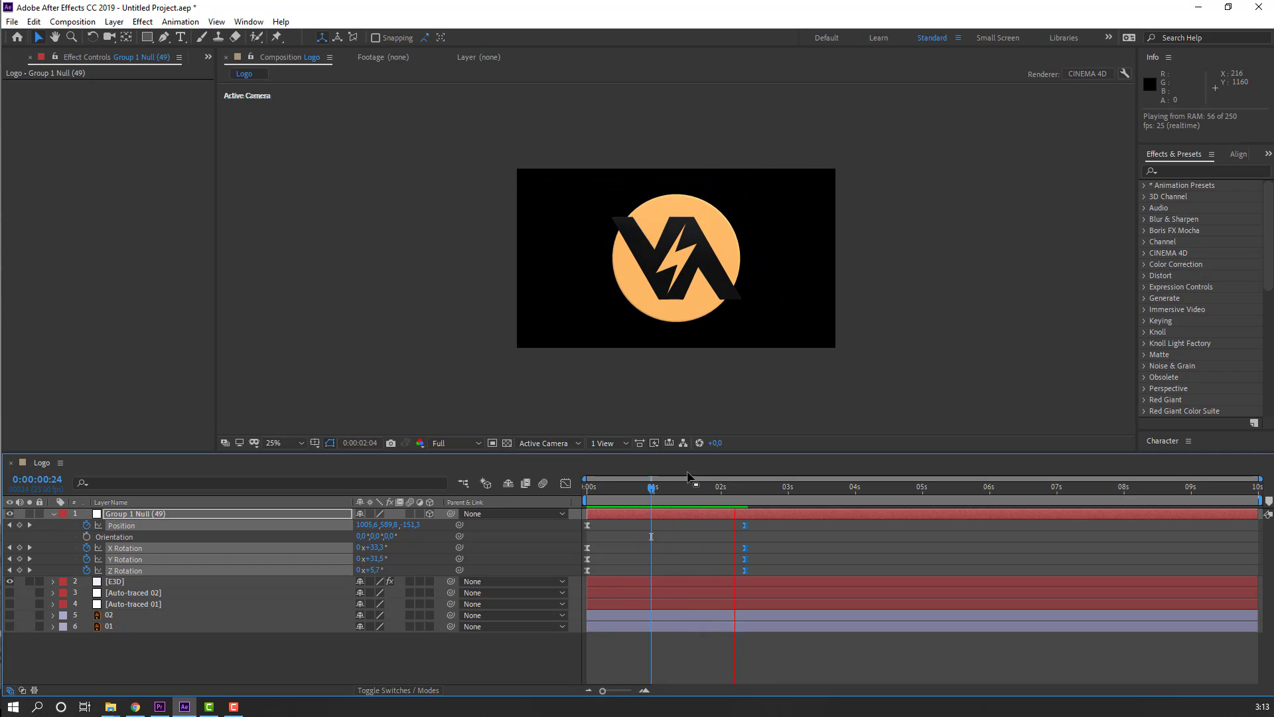
mouse_move(696, 484)
left_mouse_down()
mouse_move(750, 490)
mouse_move(629, 497)
mouse_move(708, 496)
mouse_move(688, 497)
left_mouse_up()
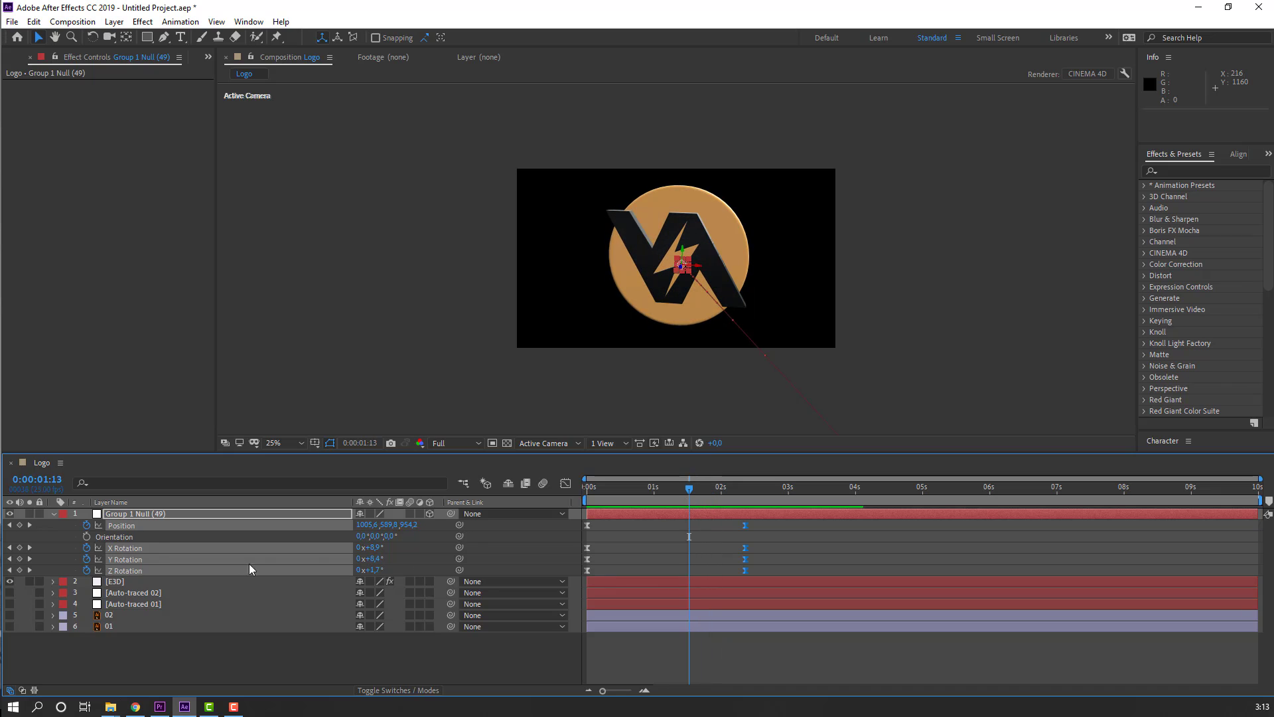
- Collapse the null's properties and set Add Lighting to Cinema in the E3D layer's Element render settings
left_click(53, 516)
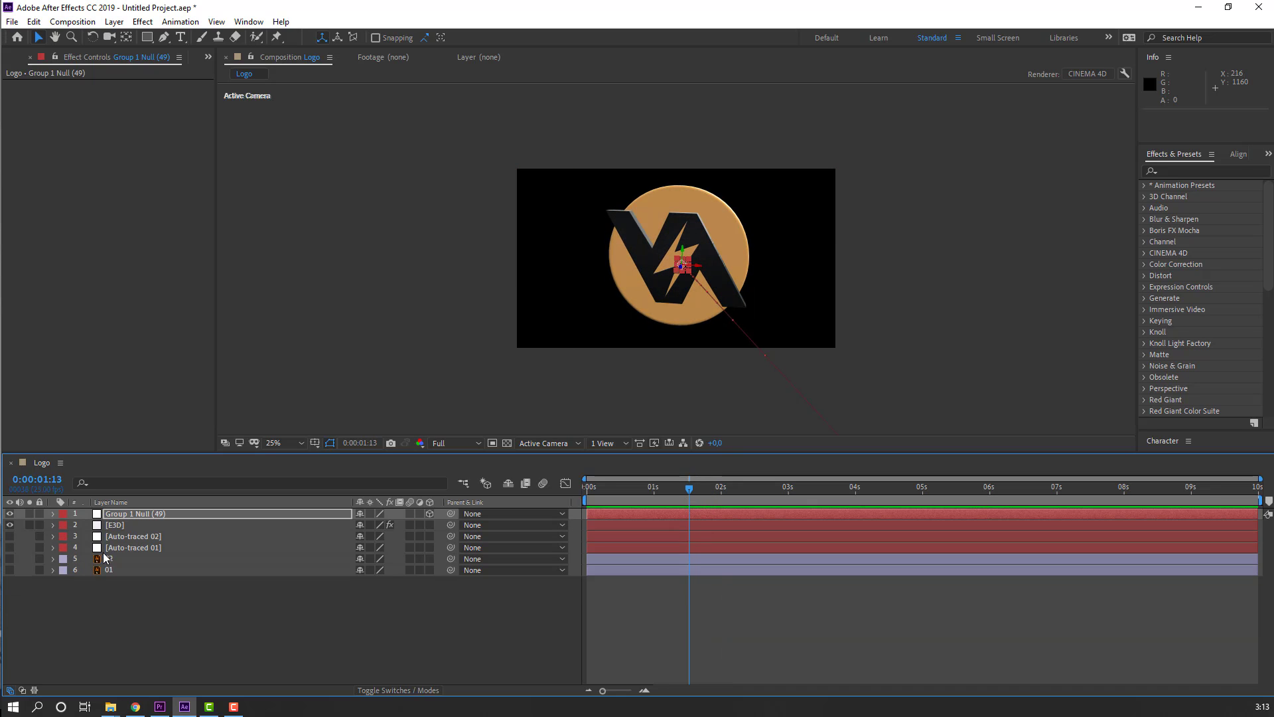
left_click(117, 526)
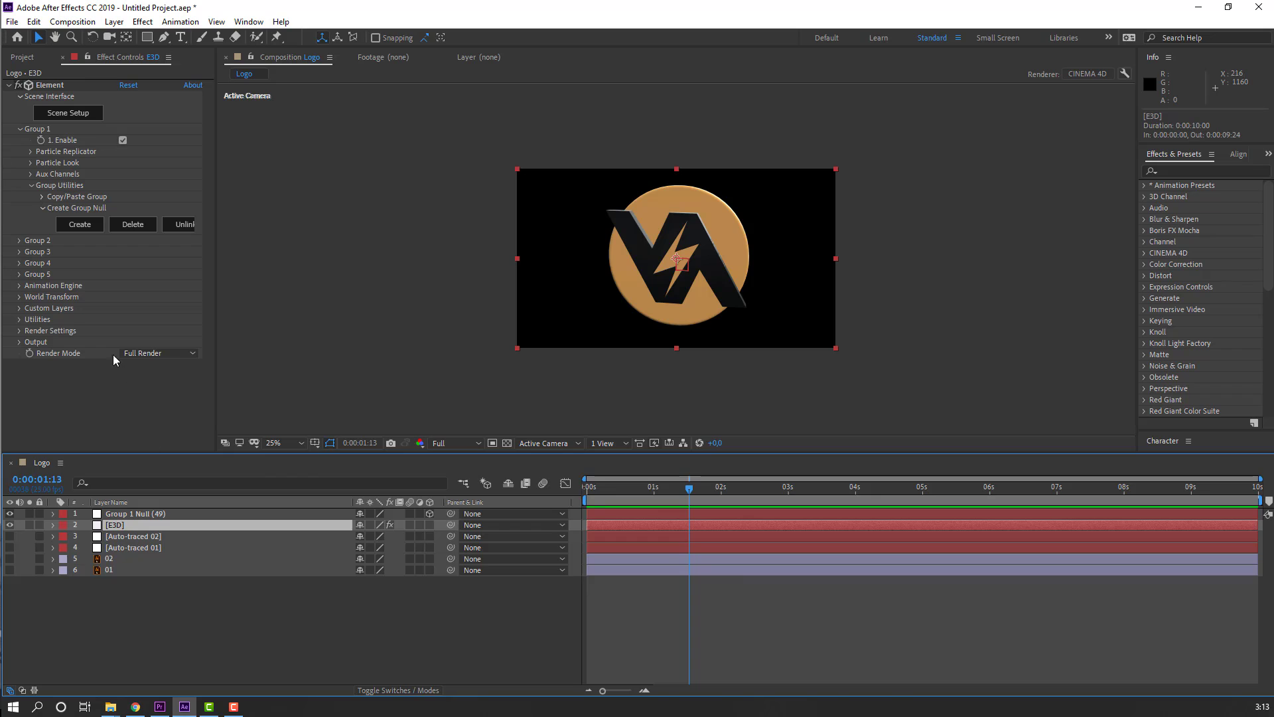
left_click(18, 331)
scroll(26, 346, "down", 1)
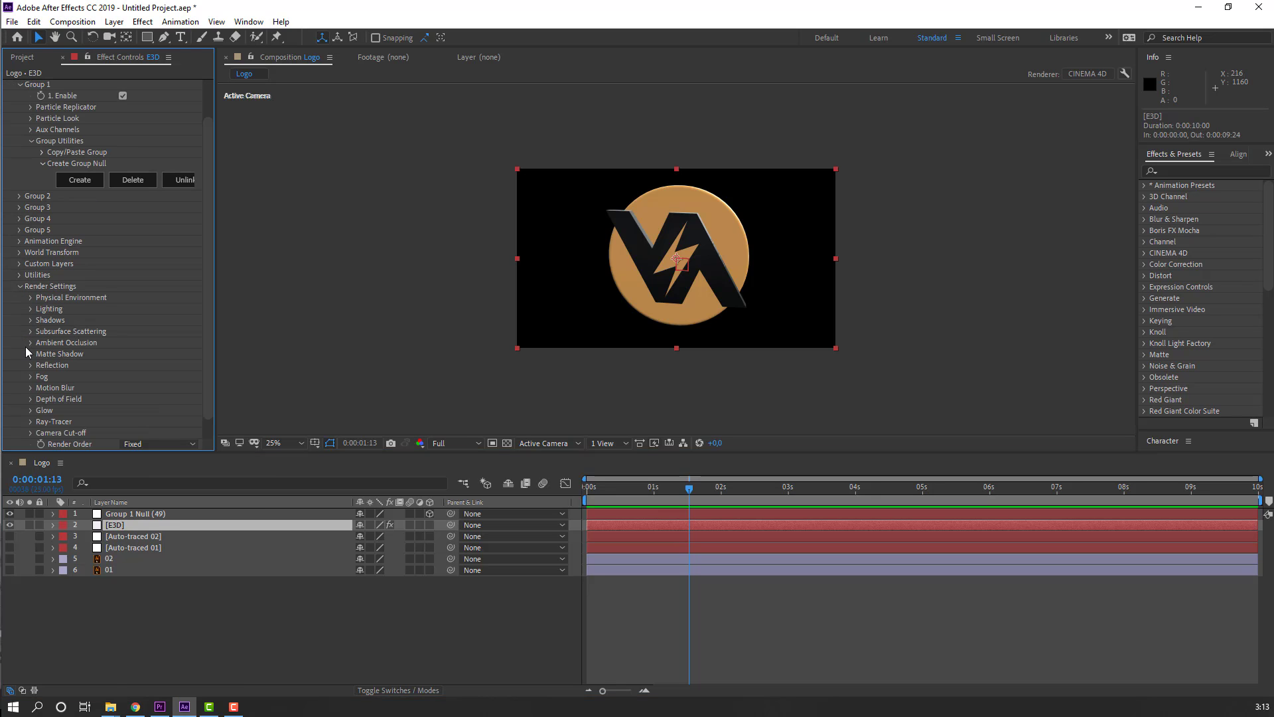
left_click(29, 308)
left_click(173, 343)
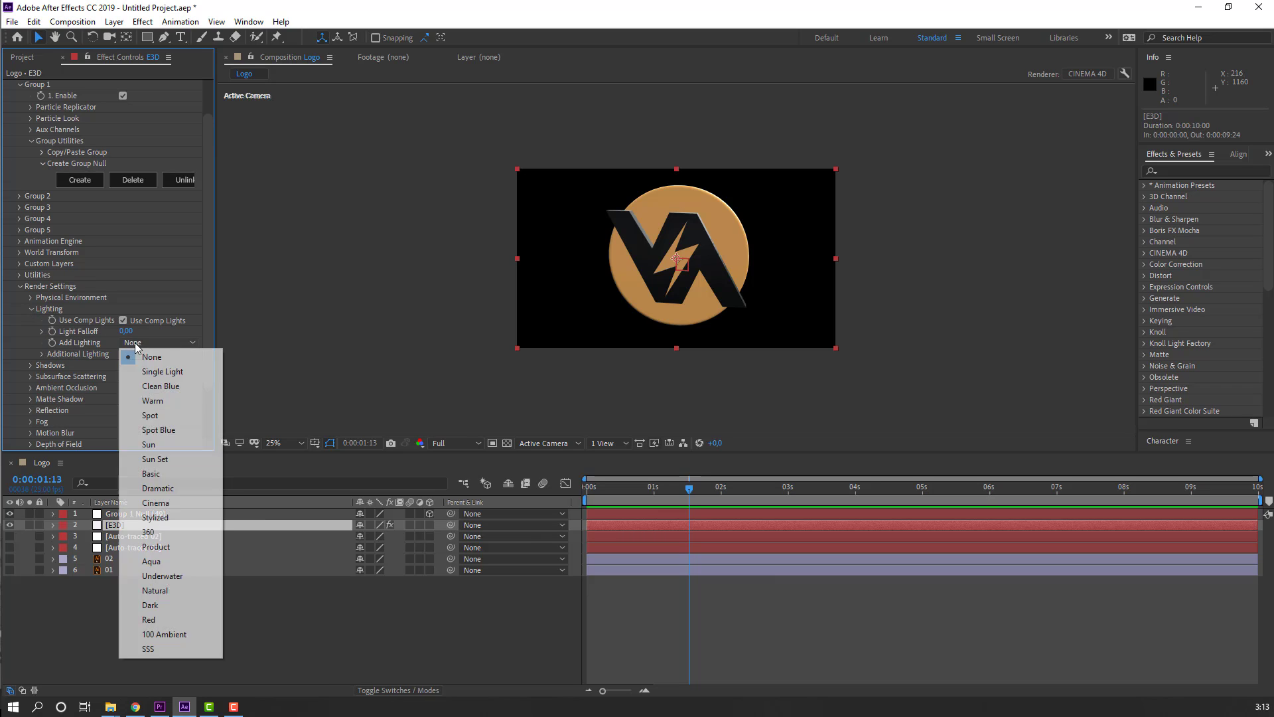
left_click(156, 503)
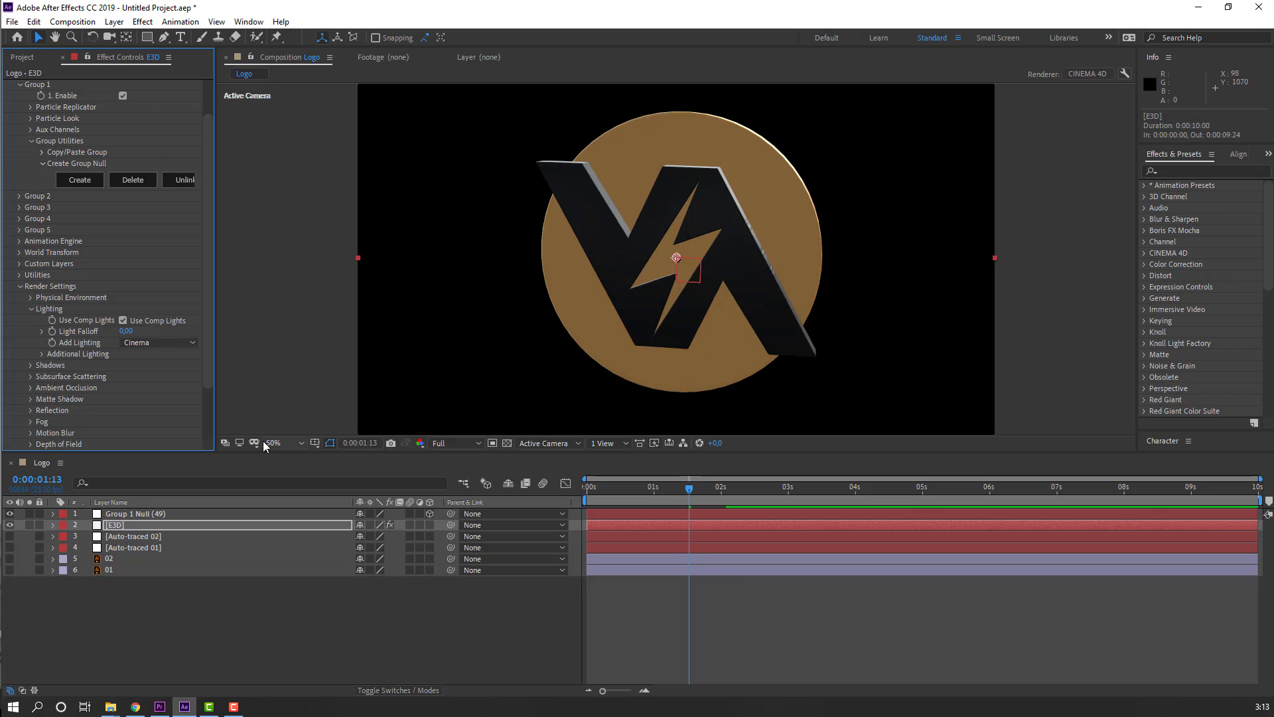
- Raise the additional lighting's brightness multiplier to 568% and scrub to about 0:00:01:08 to check the logo
left_click(41, 355)
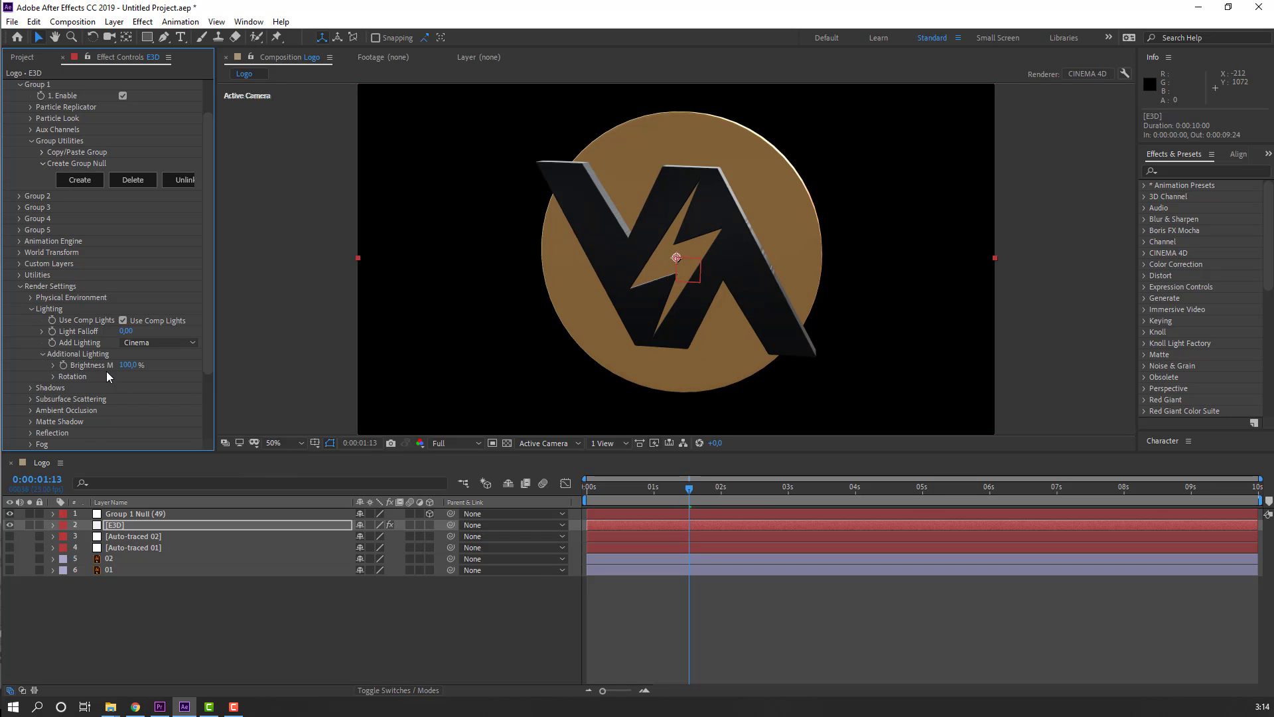
left_click_drag(189, 365, 279, 365)
left_click_drag(706, 487, 677, 488)
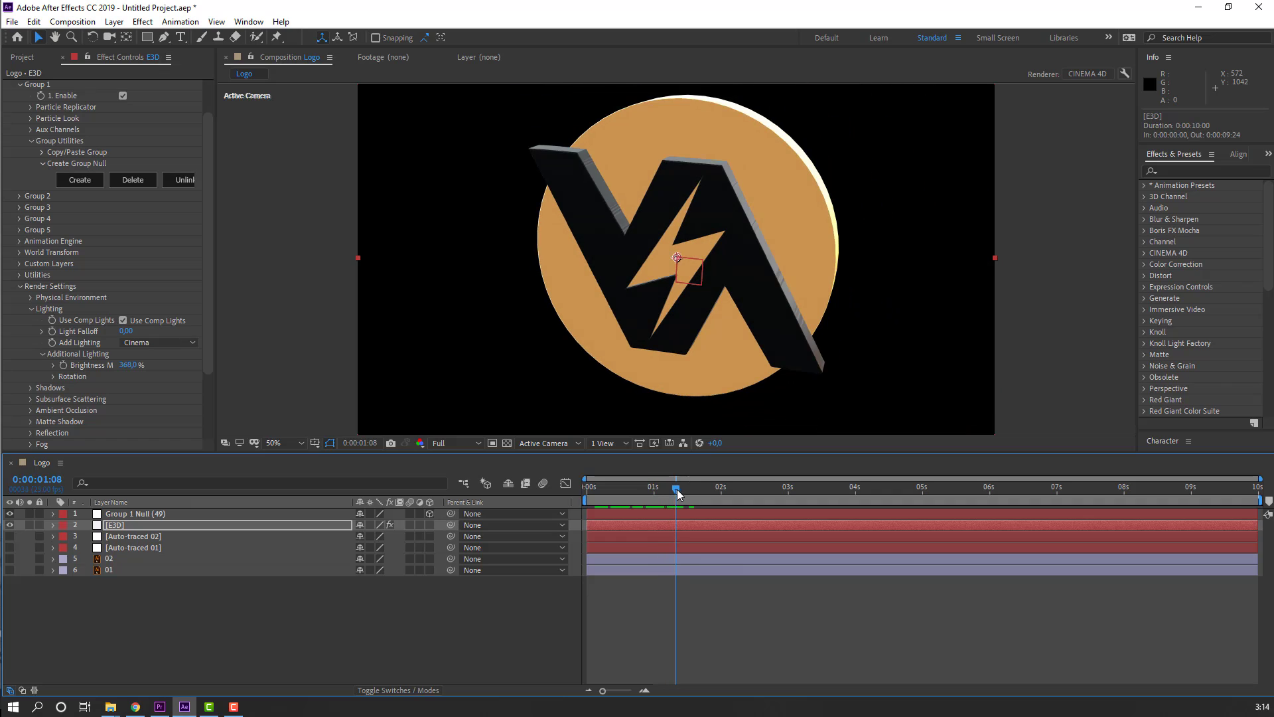
- Rotate Element's physical environment to 11° on X and 35° on Y, and preview the reflections
left_click(30, 307)
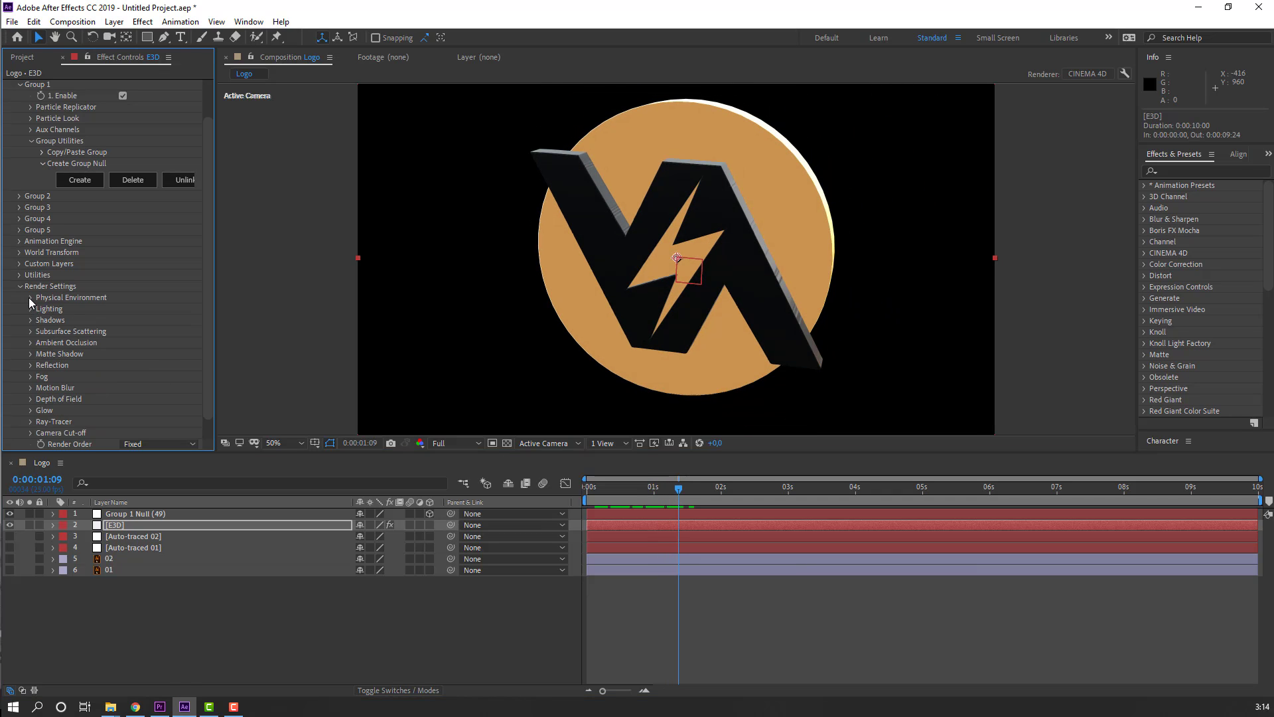
left_click(30, 298)
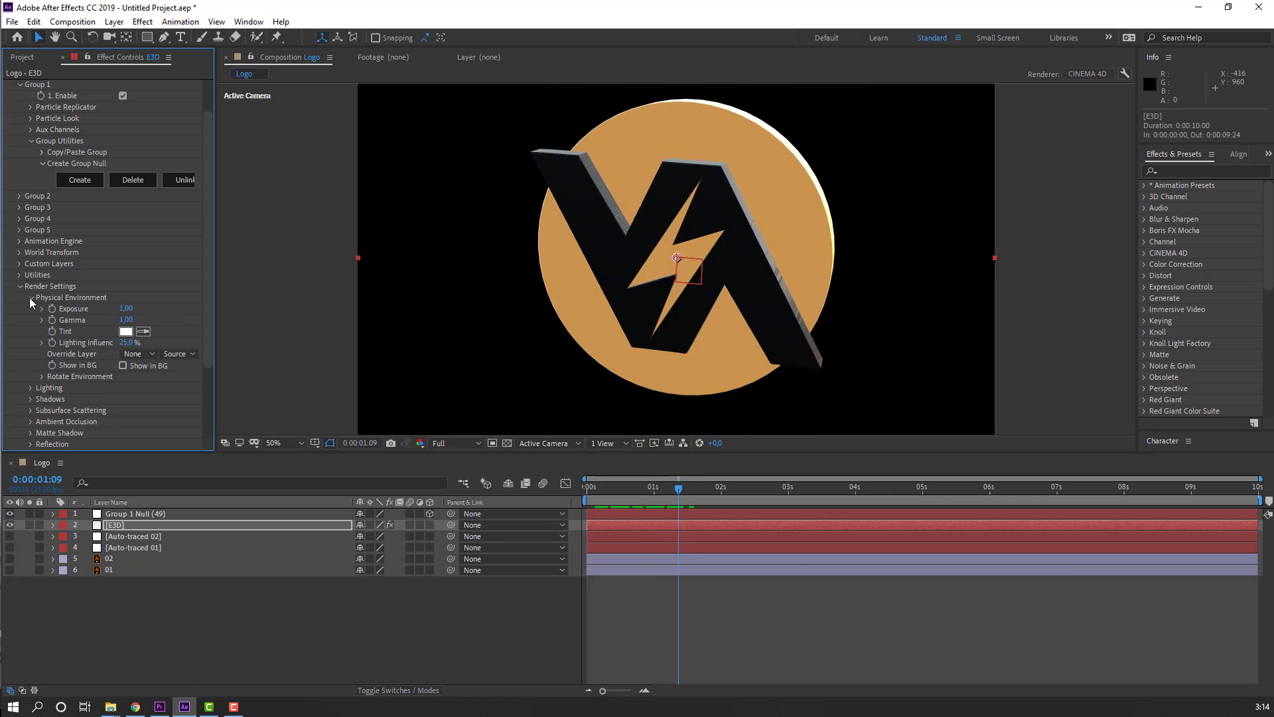
left_click(41, 377)
scroll(42, 377, "down", 1)
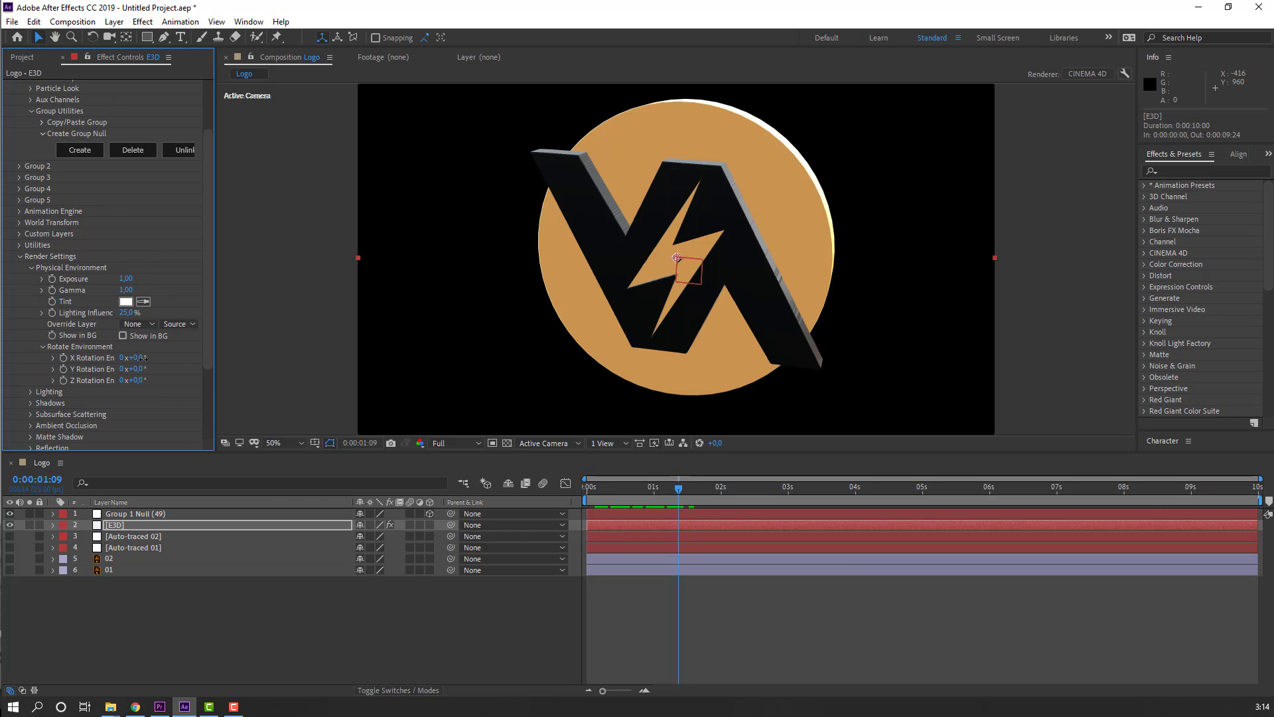
left_click_drag(143, 357, 146, 359)
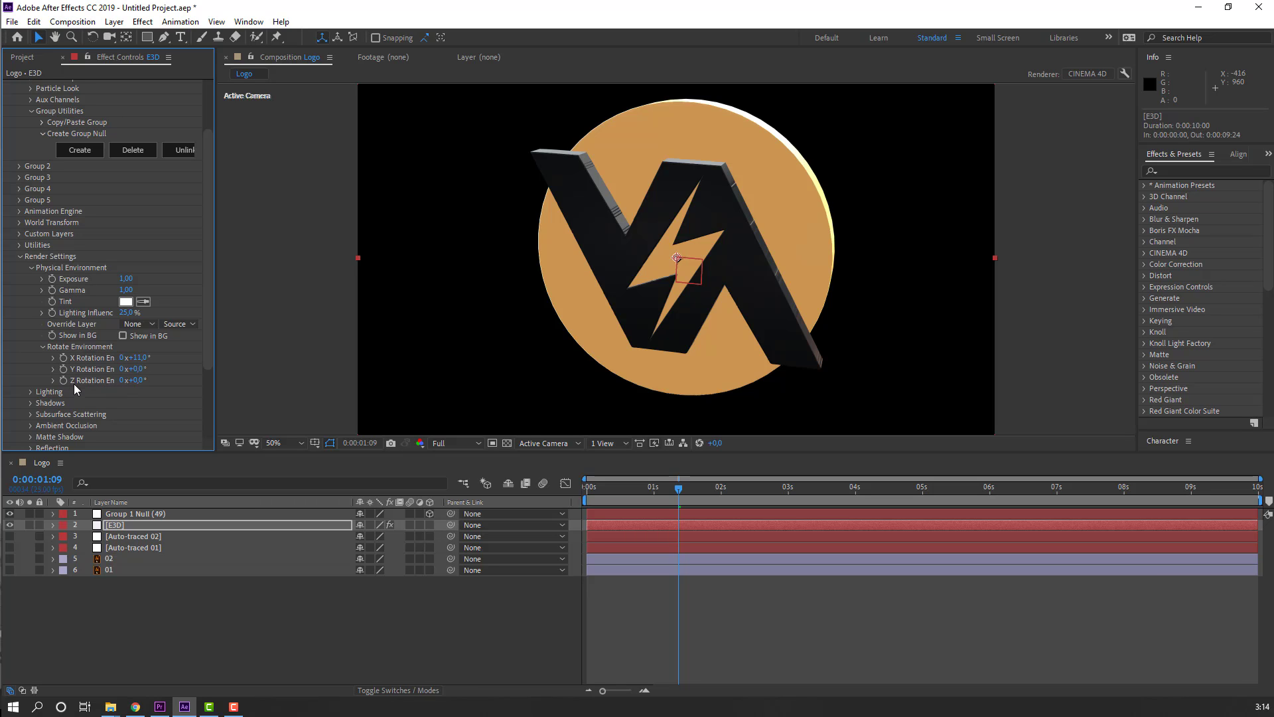
left_click_drag(136, 369, 165, 373)
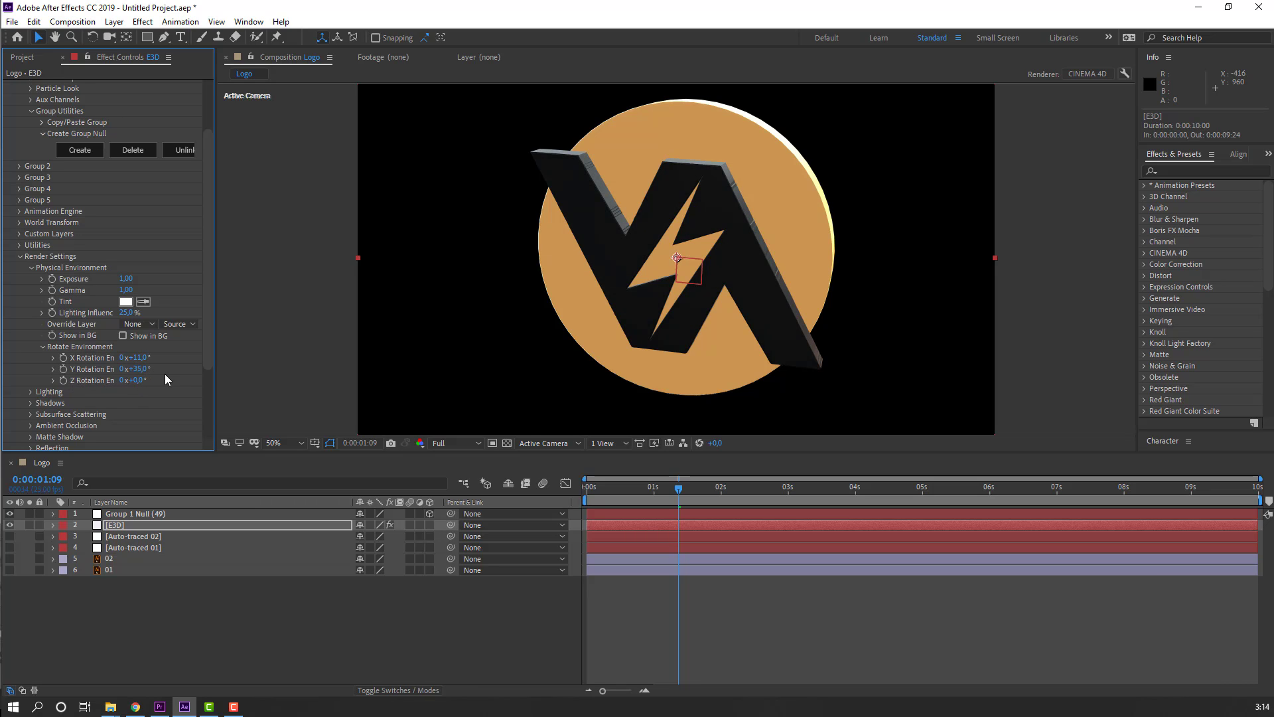
key("space")
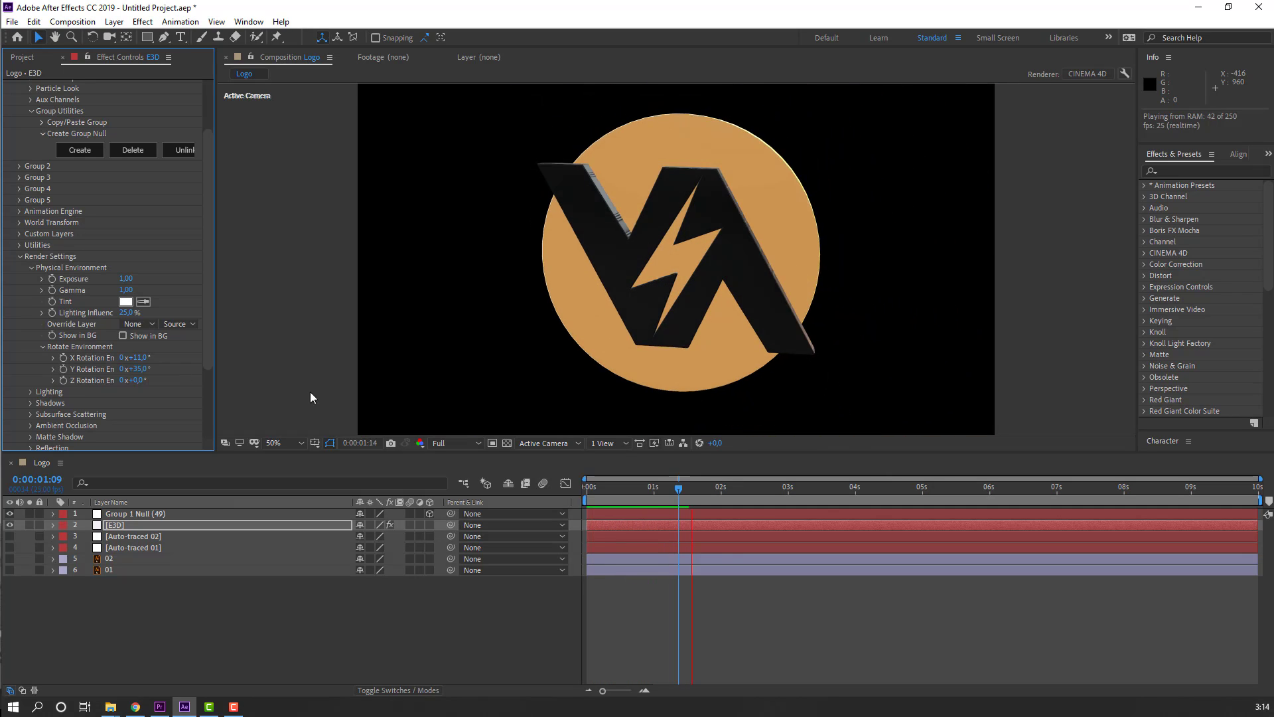
- Enable motion blur for the E3D layer and the composition, and preview the blurred animation
left_click_drag(667, 484, 646, 489)
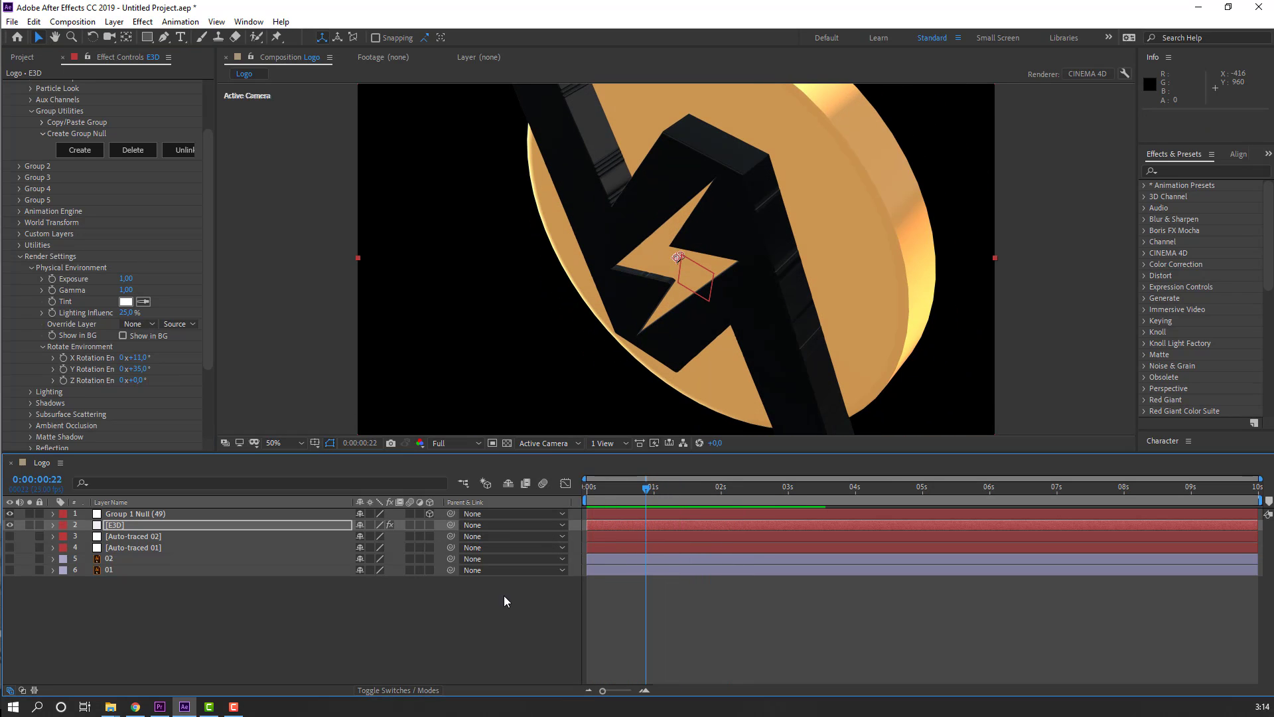
left_click(134, 525)
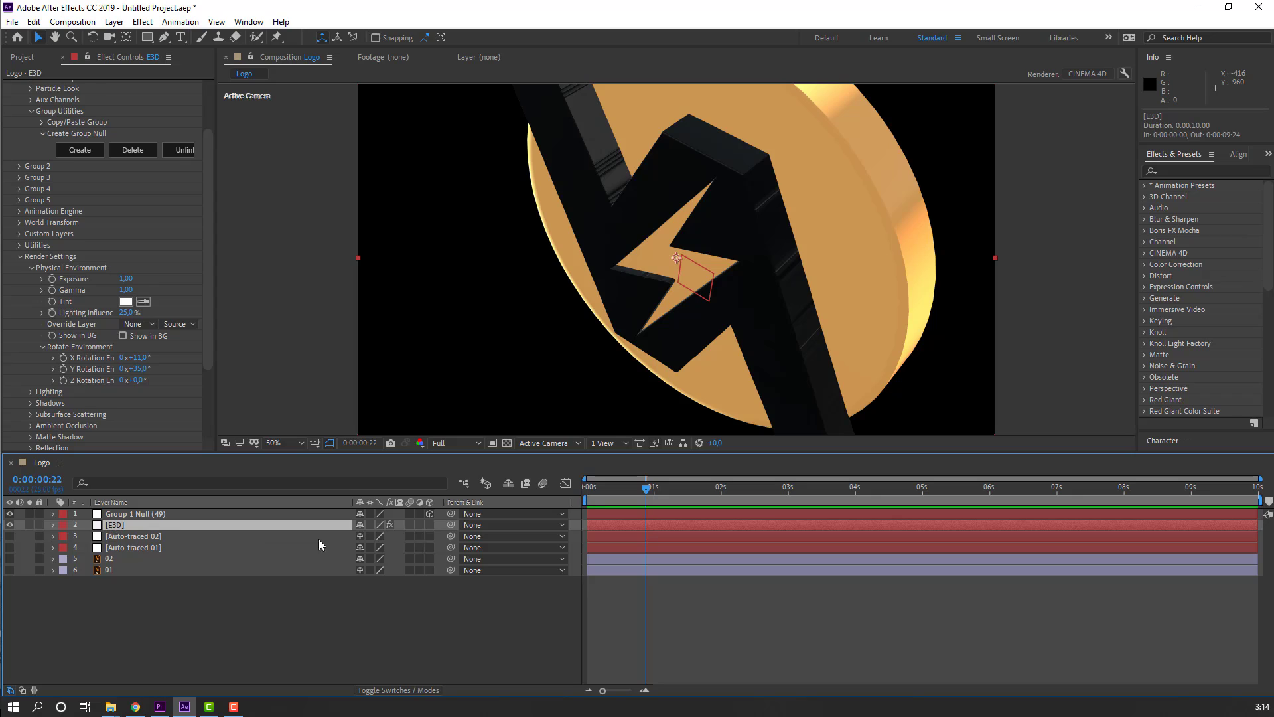
left_click(411, 524)
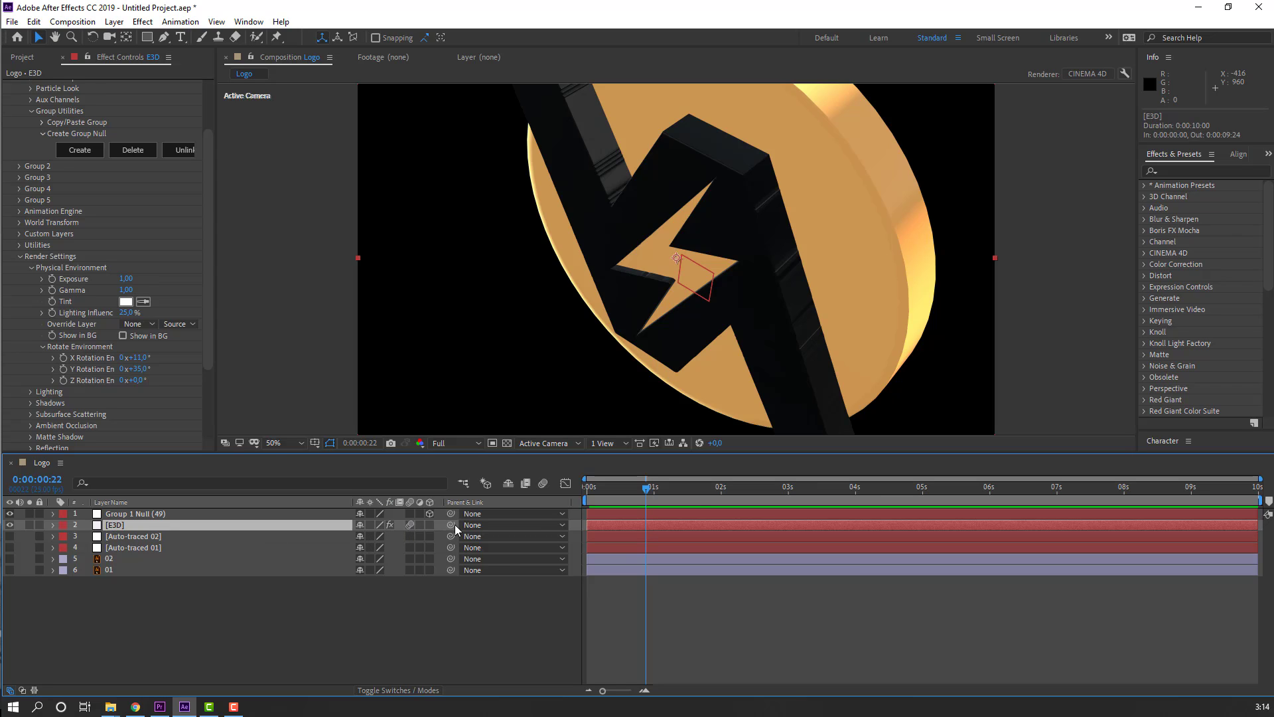
left_click(543, 483)
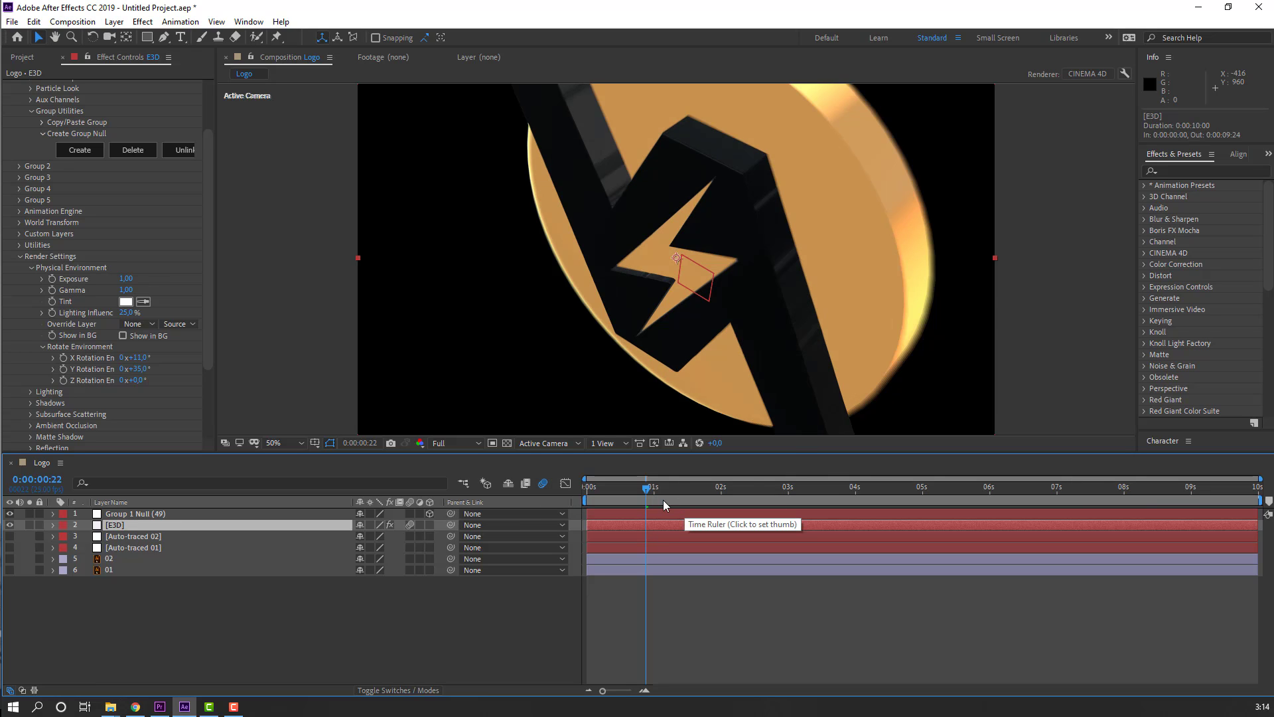
left_click_drag(663, 500, 690, 500)
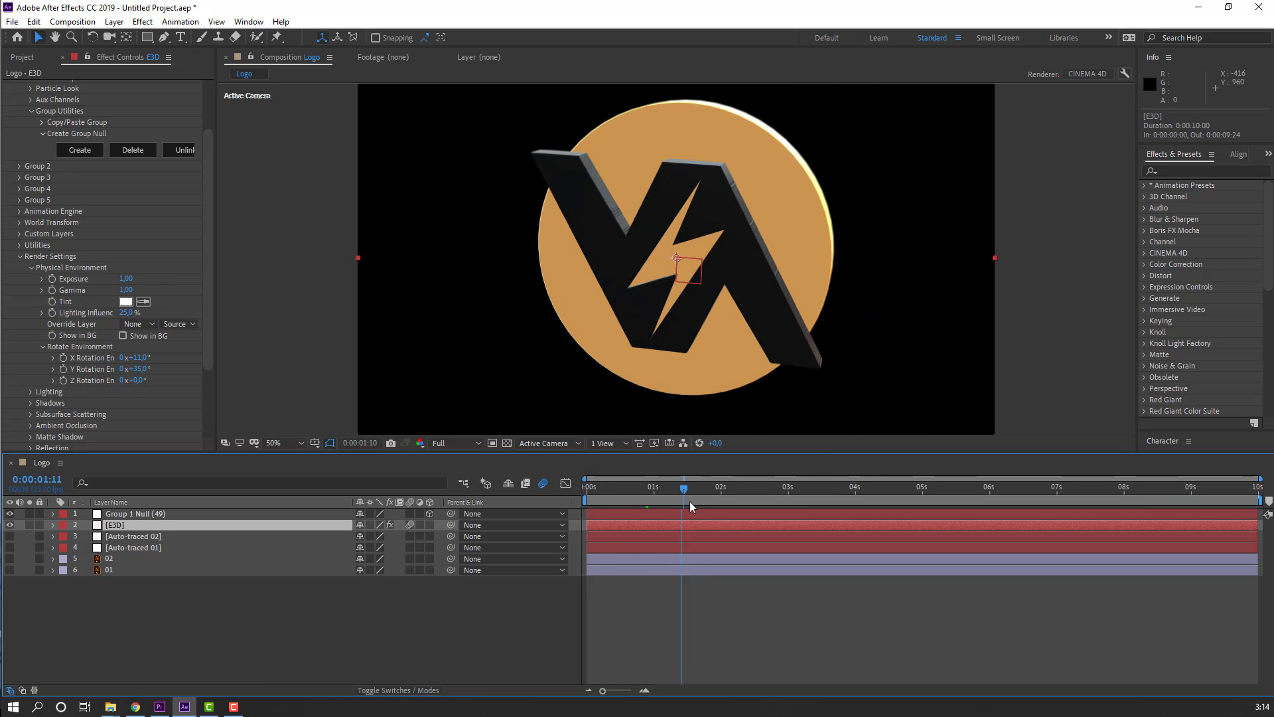
key("space")
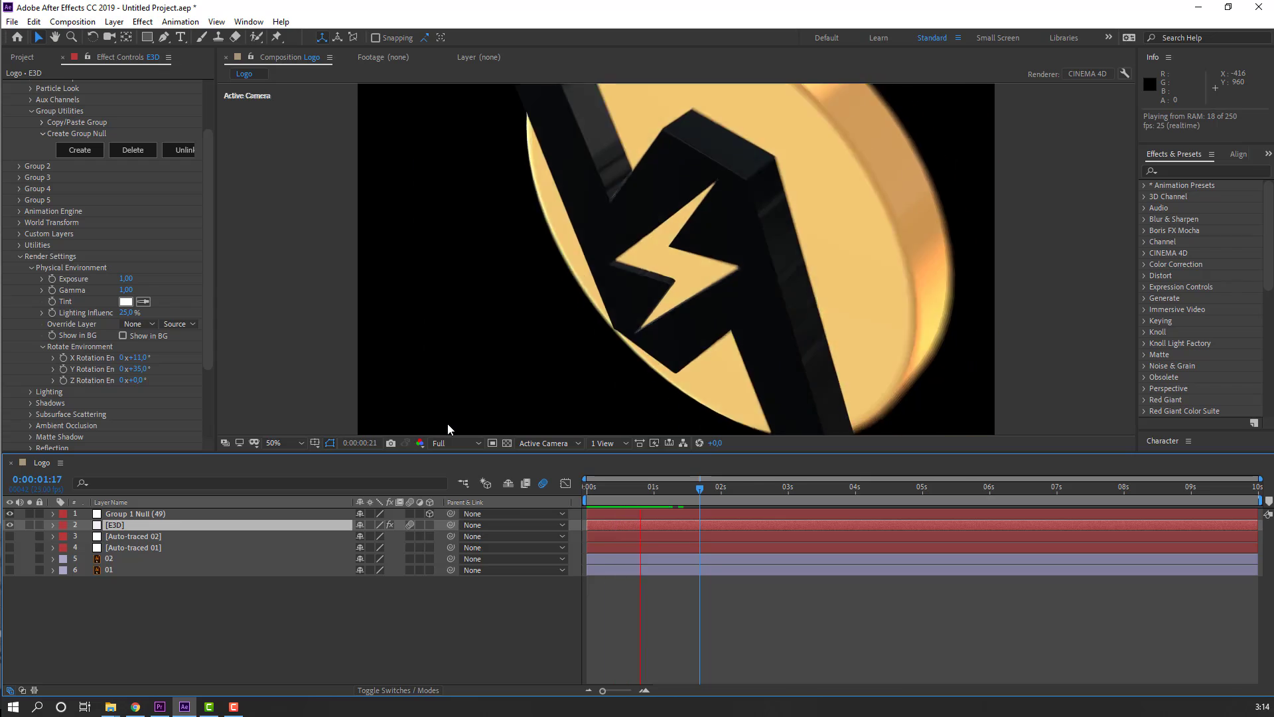
scroll(614, 371, "down", 2)
key("space")
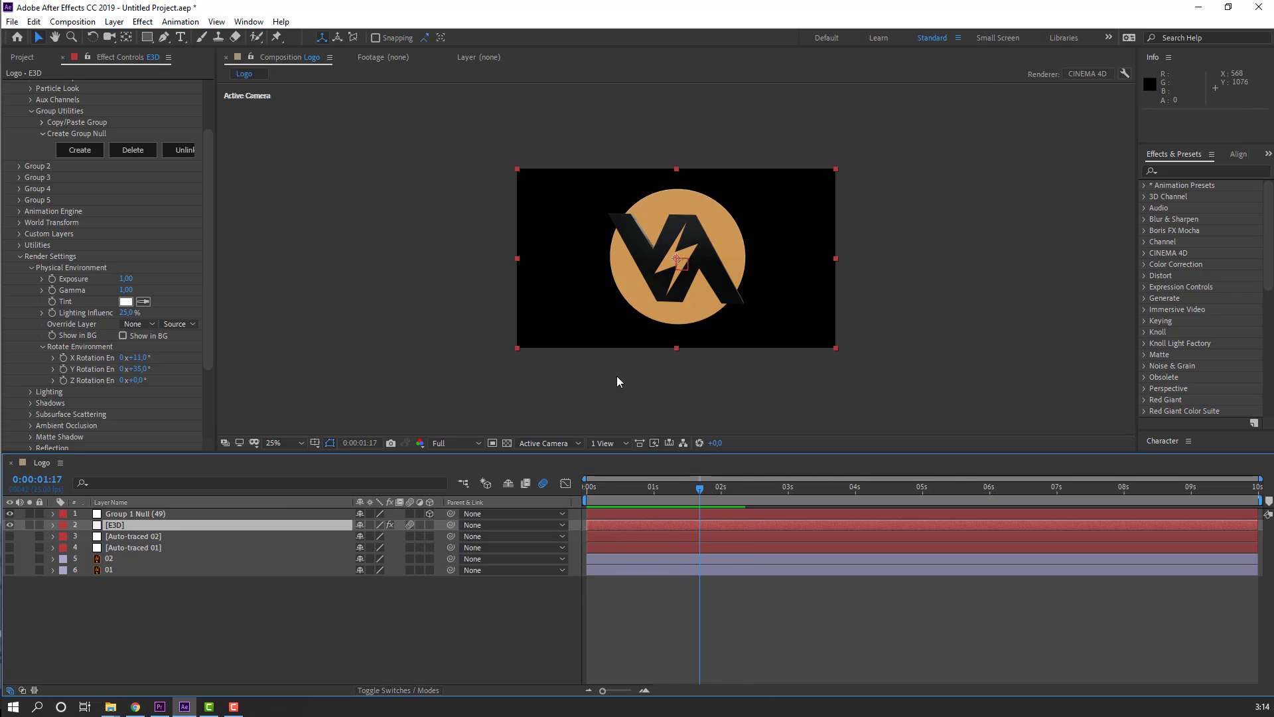
- Create a near-white 1920×1080 solid named BG, place it below all other layers, and preview the logo against it
left_click_drag(674, 494, 643, 492)
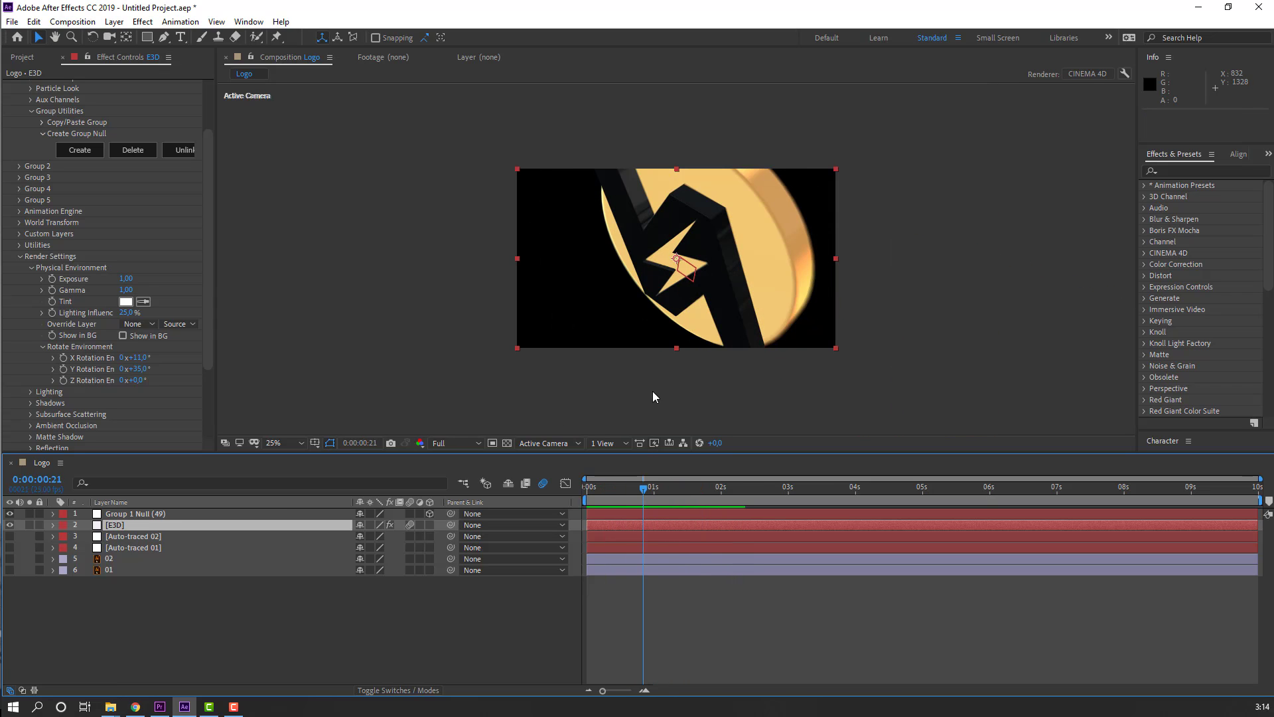
left_click(292, 447)
left_click(288, 461)
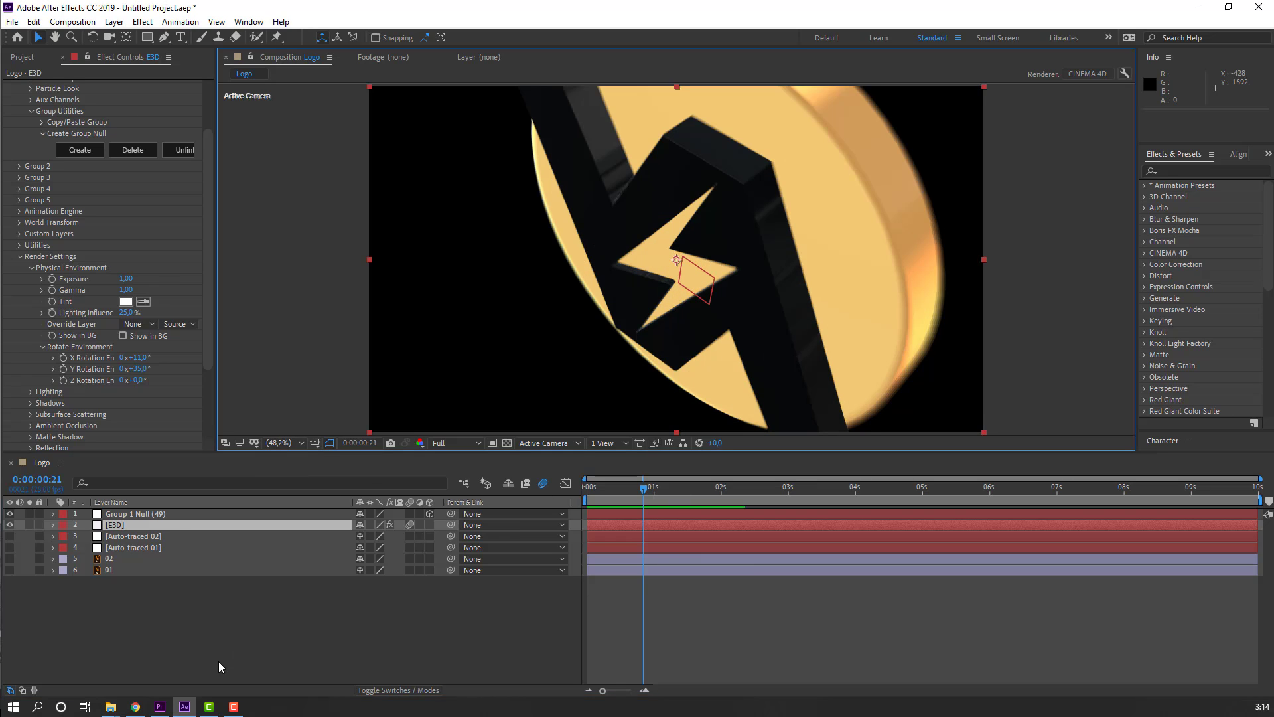
right_click(147, 628)
mouse_move(265, 483)
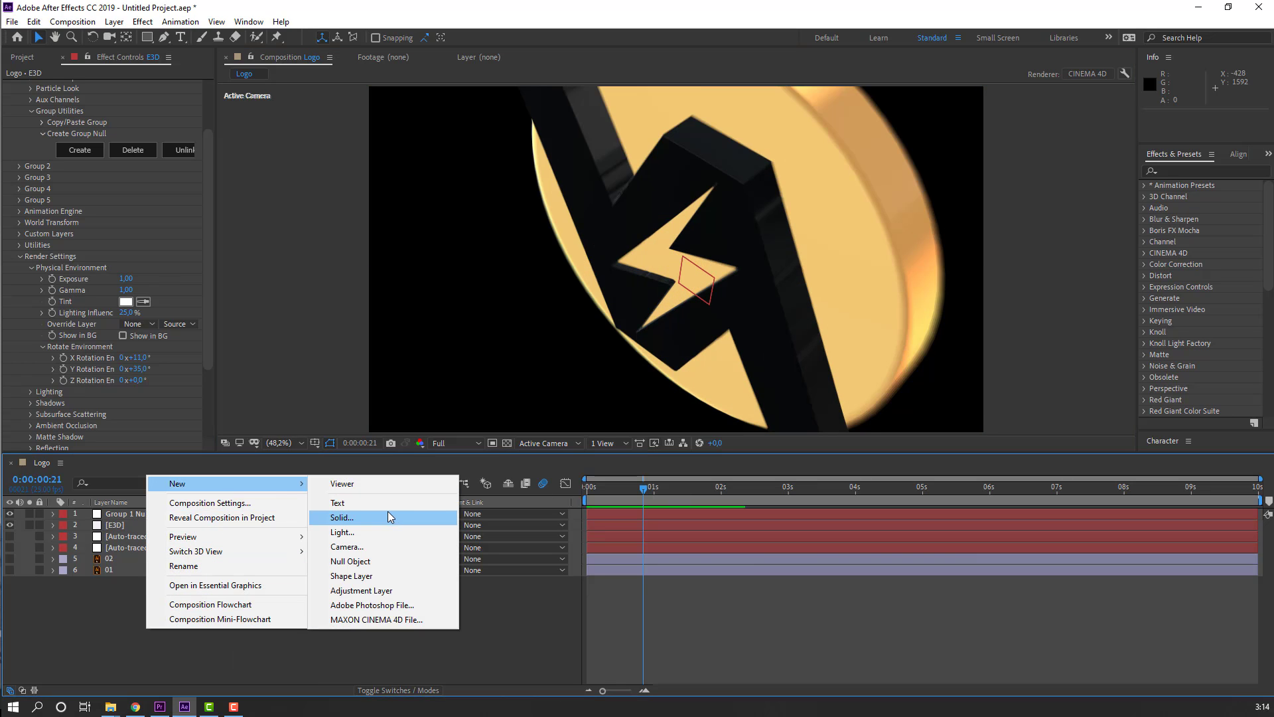
left_click(385, 514)
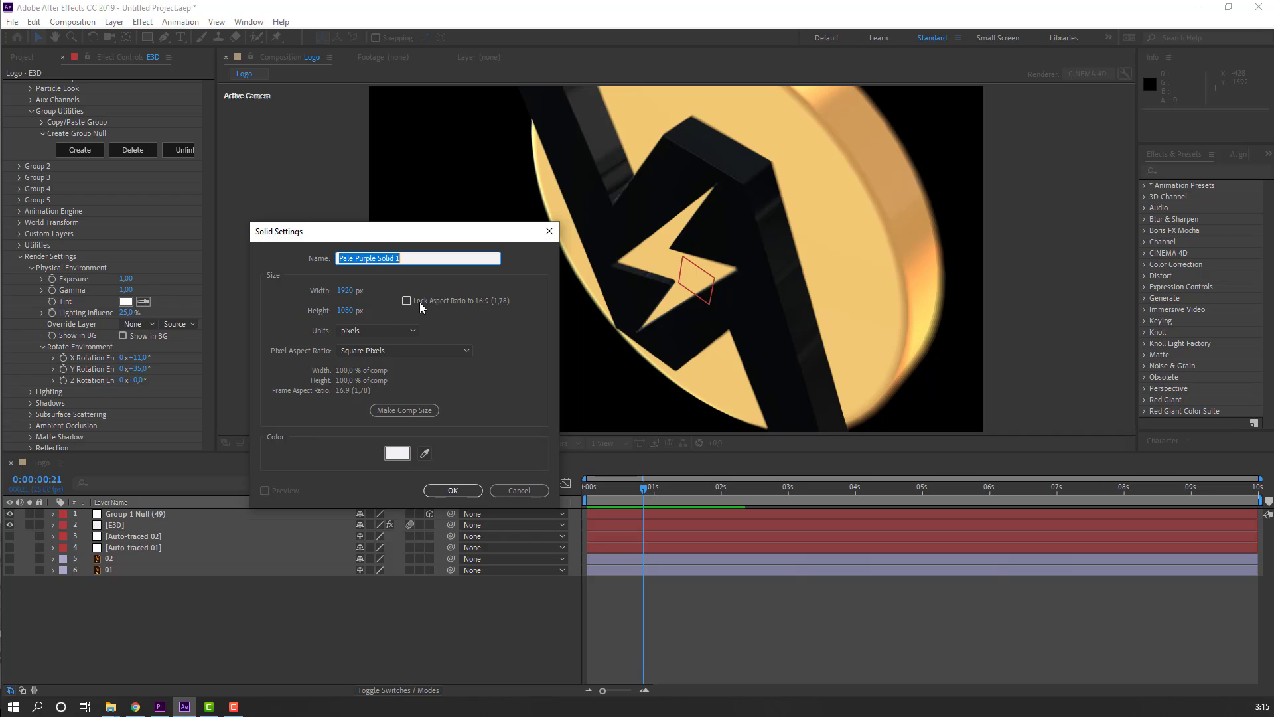
type("BG")
left_click(451, 489)
left_click_drag(122, 513, 114, 593)
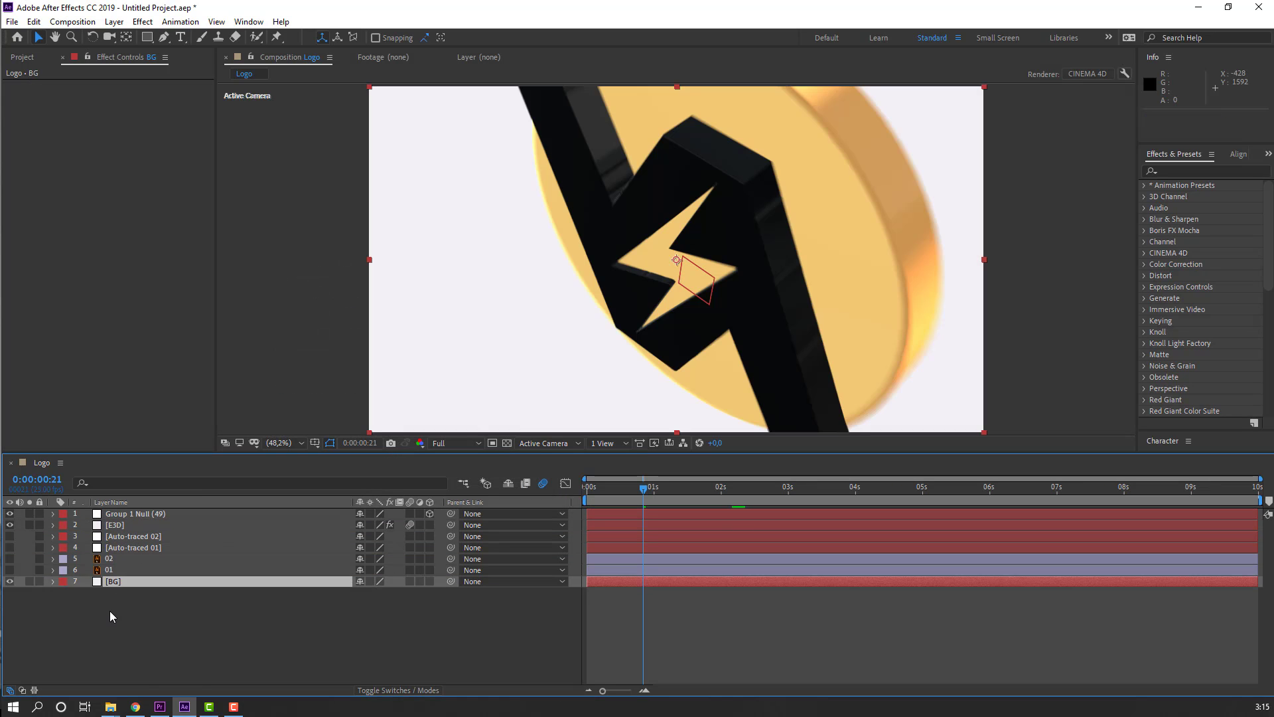
key("space")
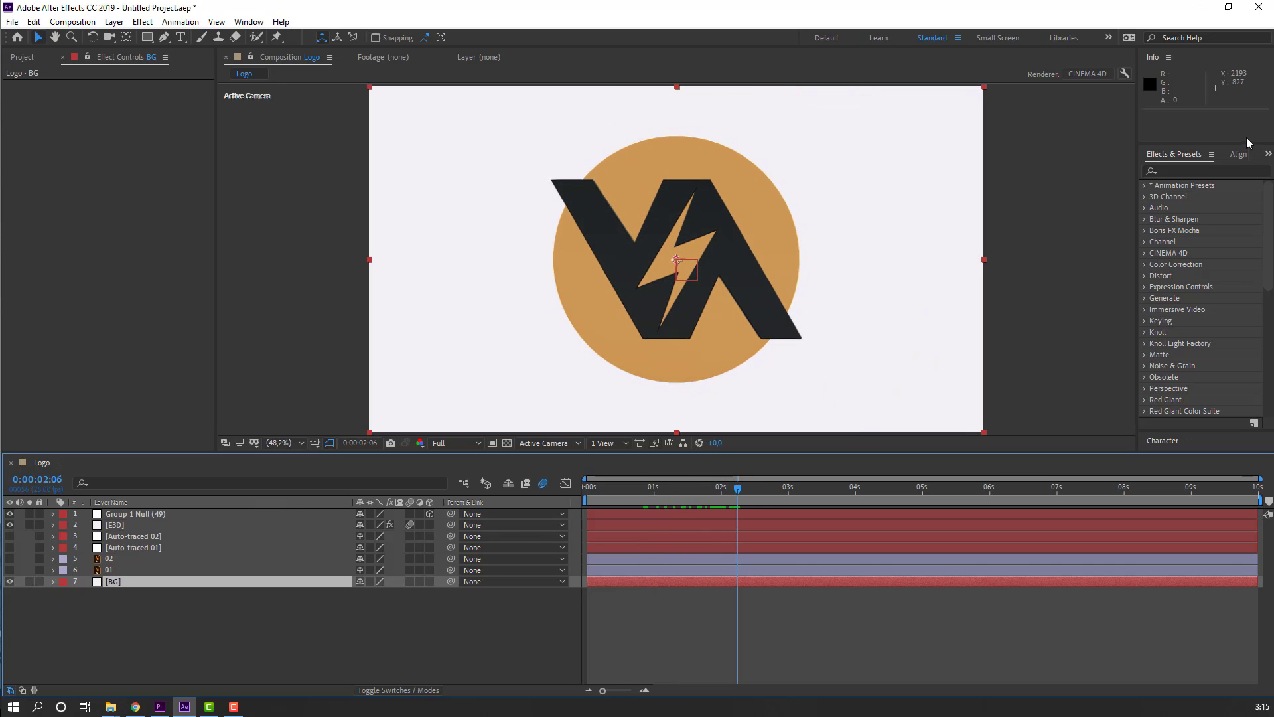
- Apply the Gradient Ramp effect to the BG layer and set its ramp shape to Radial Ramp
left_click(1181, 172)
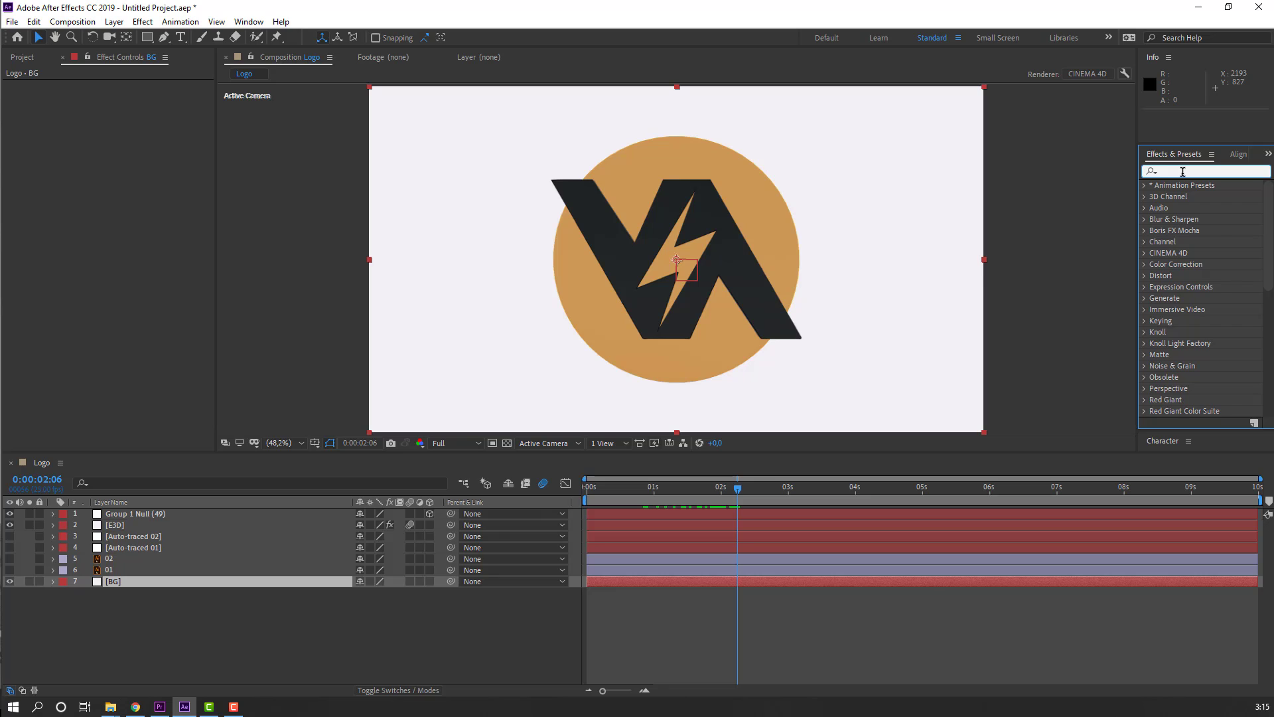
type("grad")
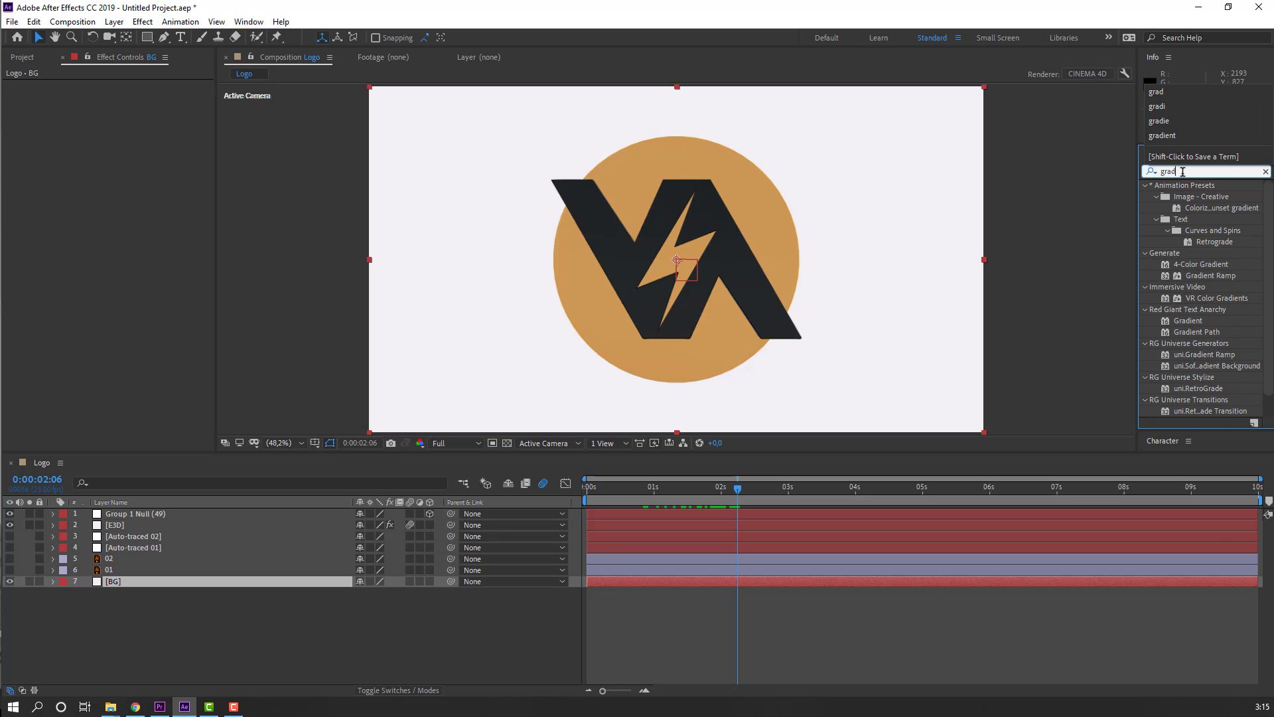
left_click(1204, 276)
left_click_drag(1221, 274, 152, 582)
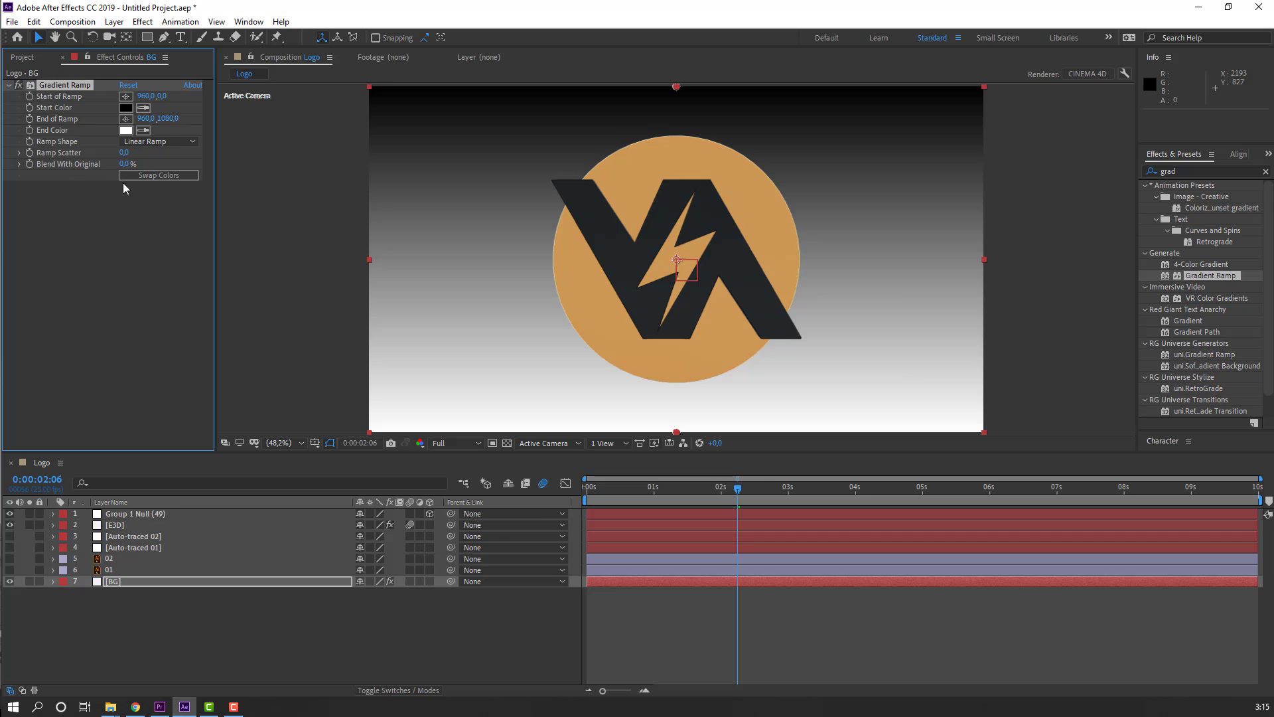
left_click(163, 143)
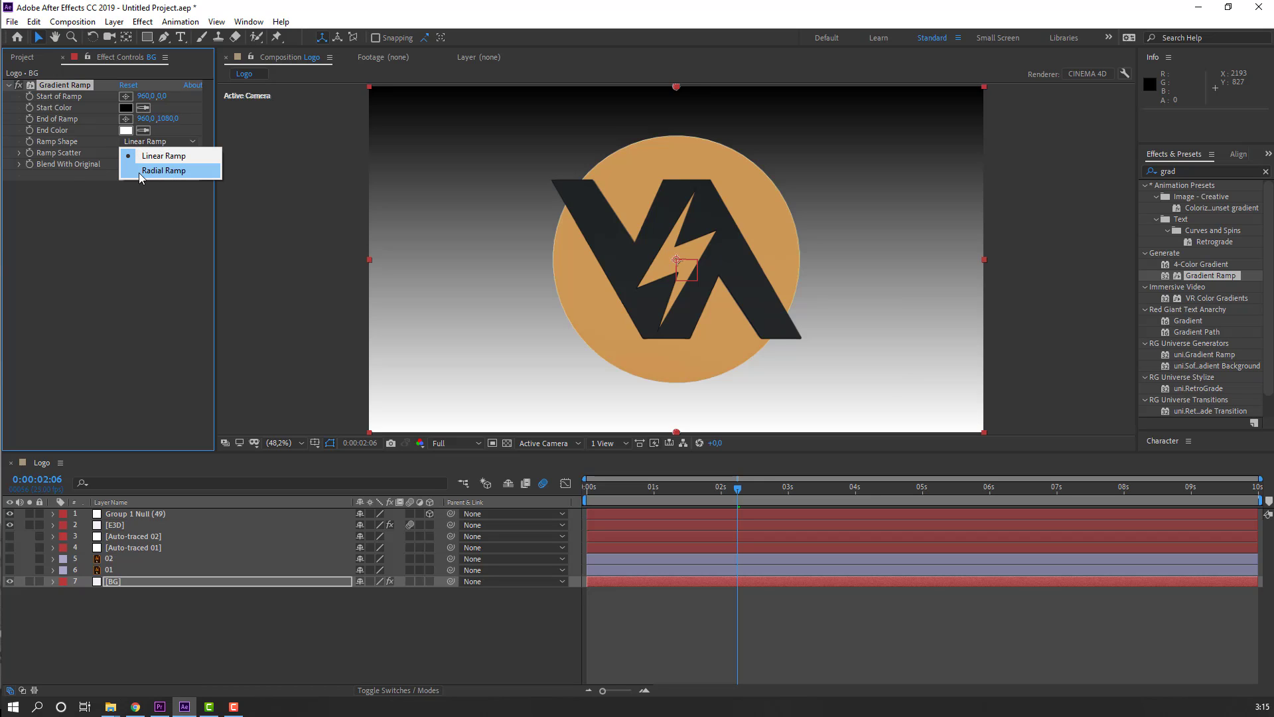
left_click(164, 171)
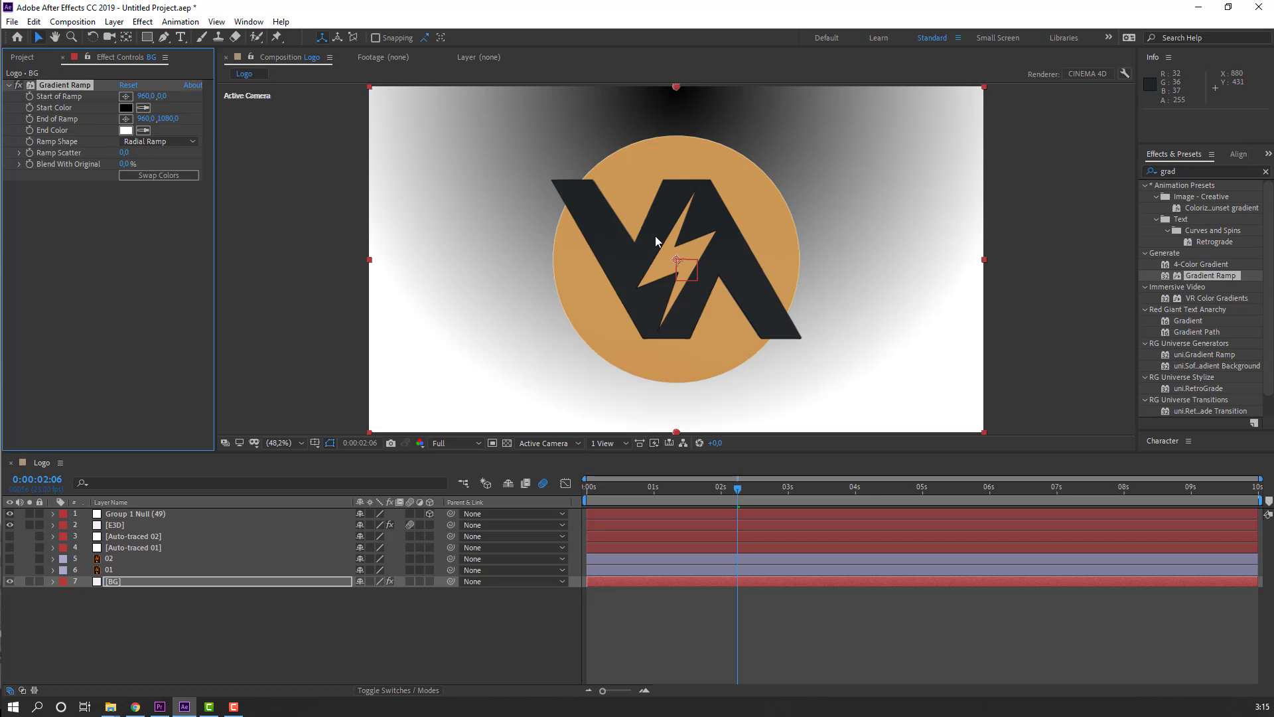
- Swap the gradient's start and end colors and set the end color to a very dark navy blue
key("comma")
key("comma")
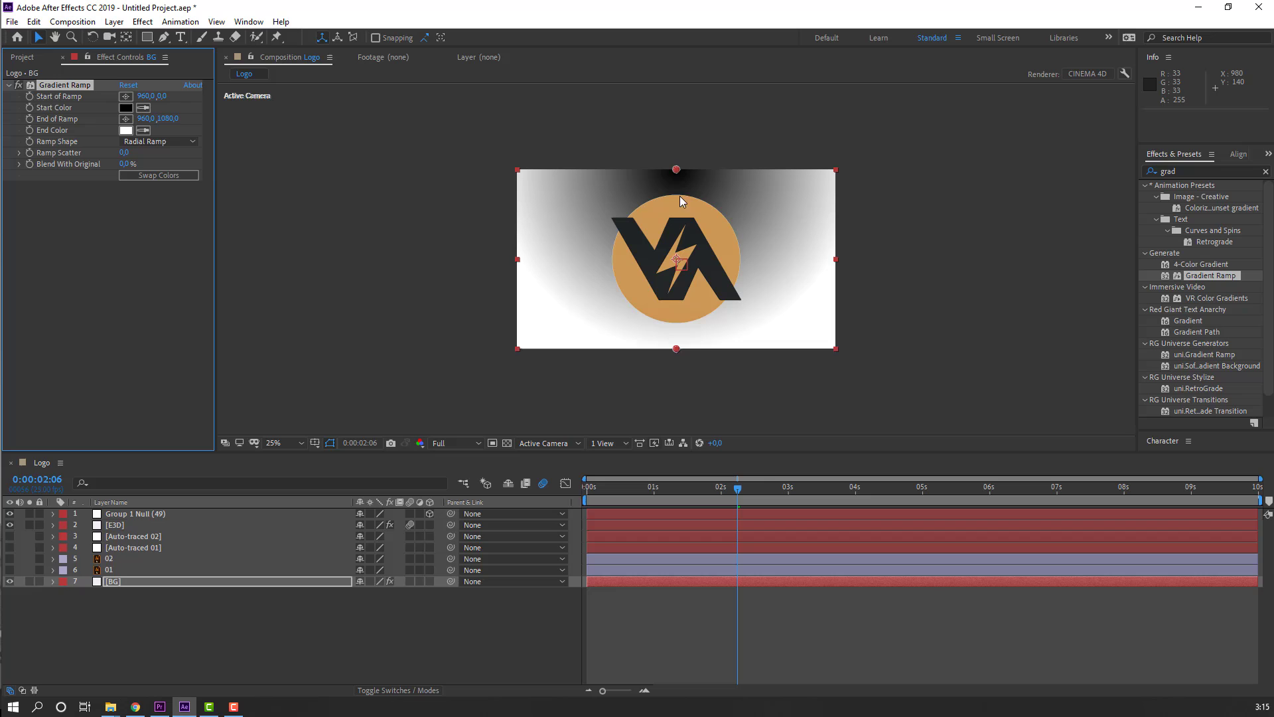
left_click(158, 174)
left_click(126, 131)
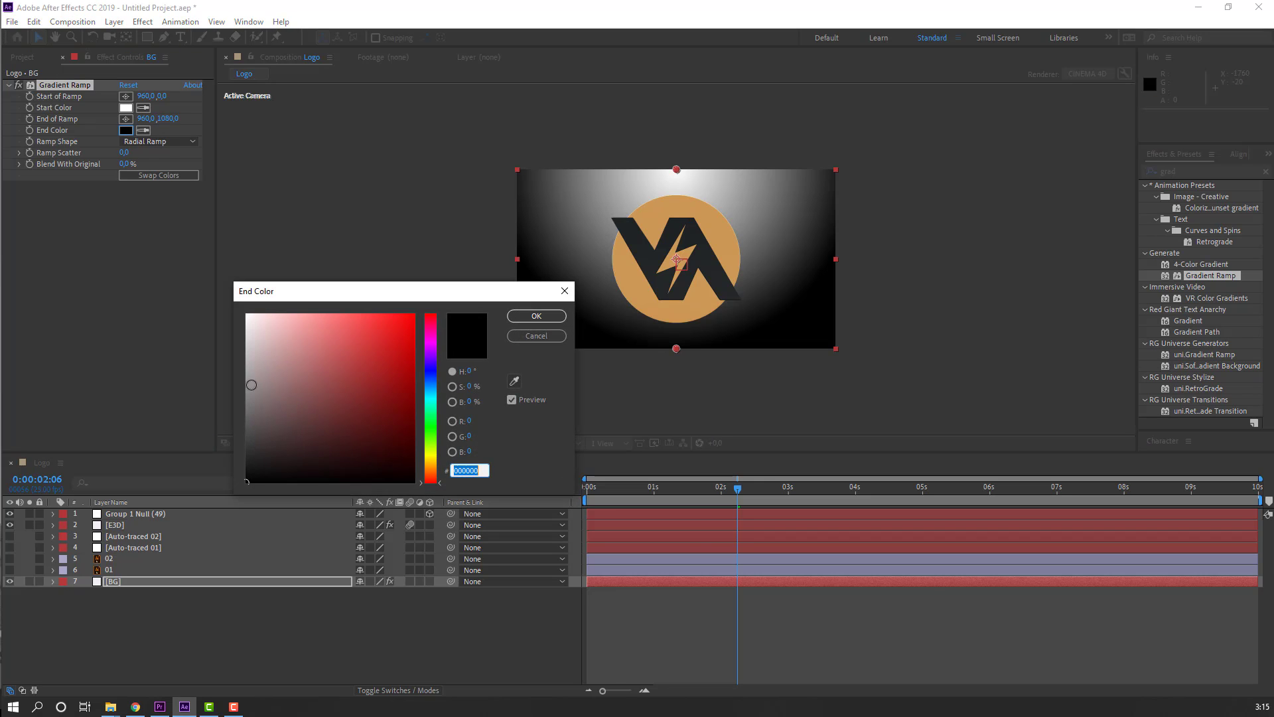
mouse_move(435, 394)
left_mouse_down()
mouse_move(434, 376)
mouse_move(330, 369)
mouse_move(352, 457)
left_mouse_up()
left_click(535, 316)
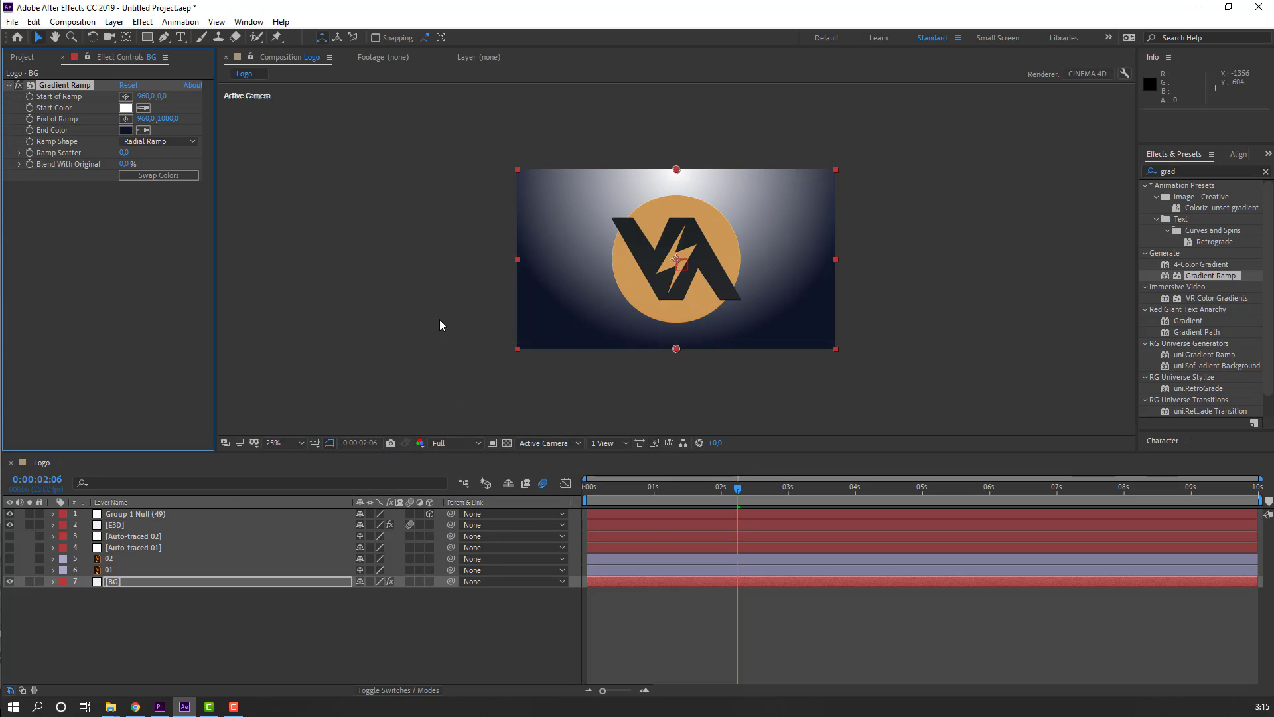
- Move the gradient's end point far below the frame to 872, 2360 and its start point above the frame to 964, -184
key("comma")
left_click_drag(676, 304, 669, 412)
key("period")
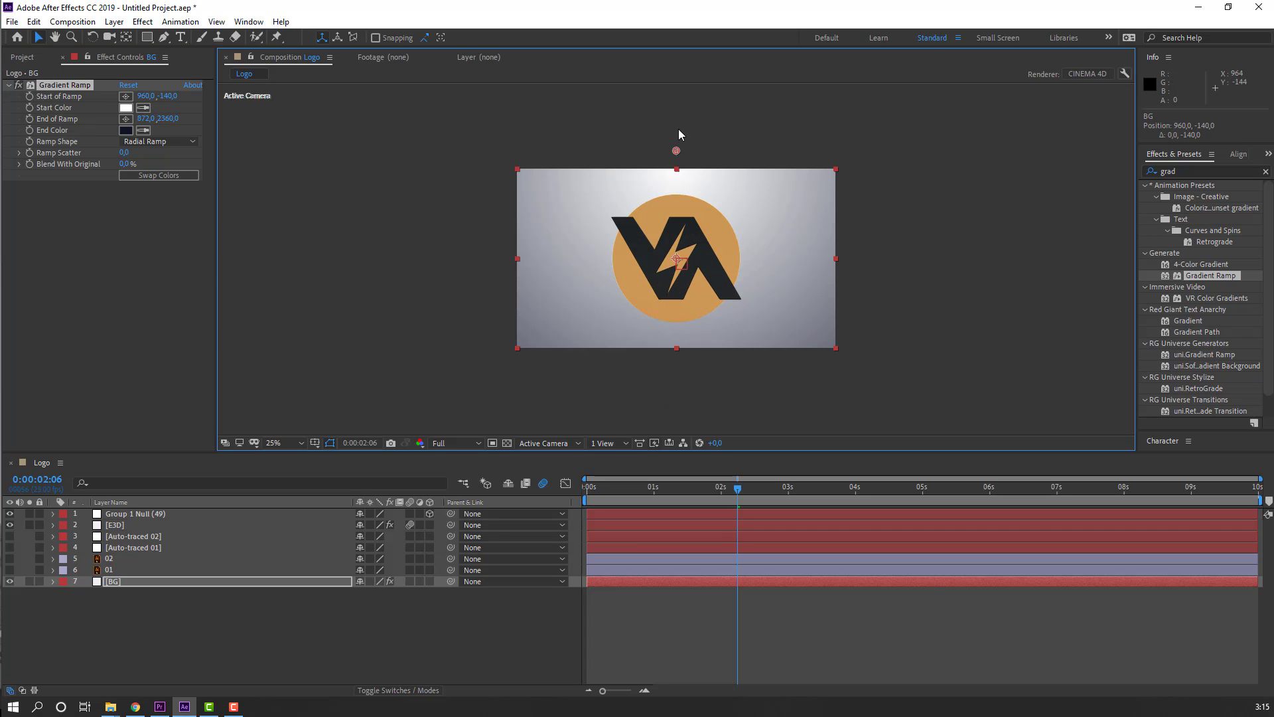
mouse_move(676, 151)
left_mouse_down()
mouse_move(655, 401)
mouse_move(687, 274)
mouse_move(676, 139)
left_mouse_up()
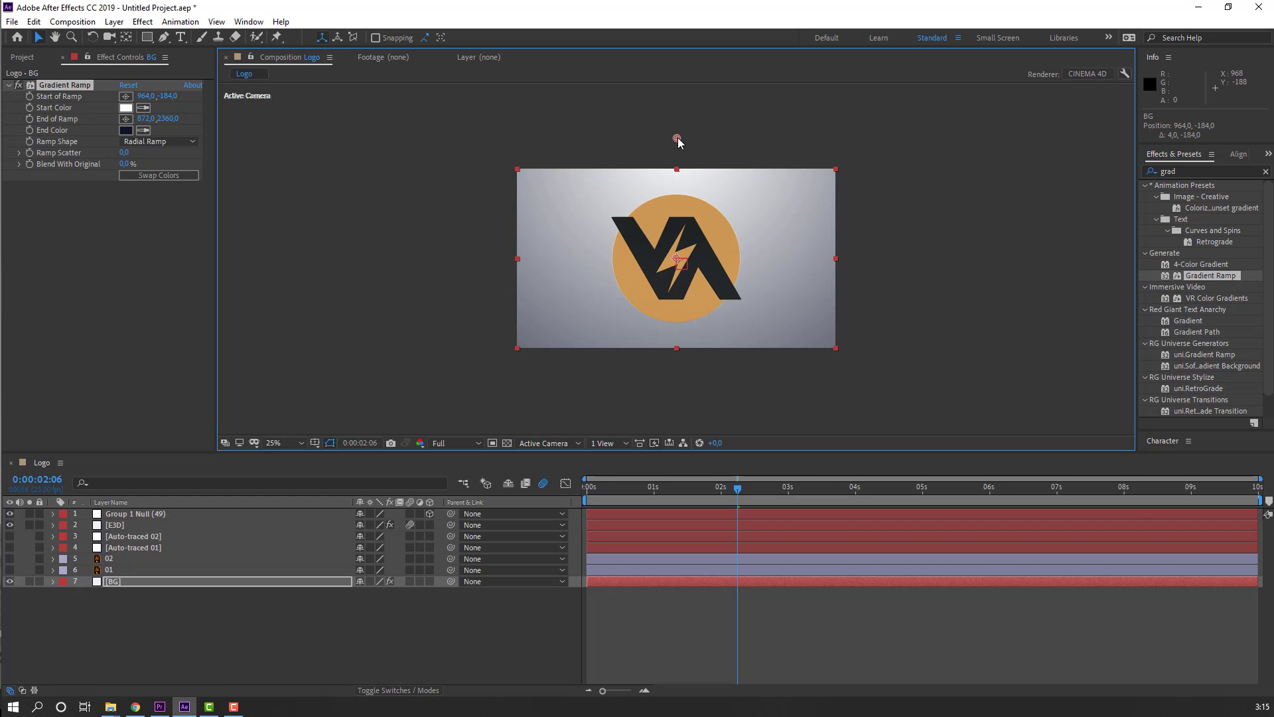
left_click(192, 176)
left_click(192, 176)
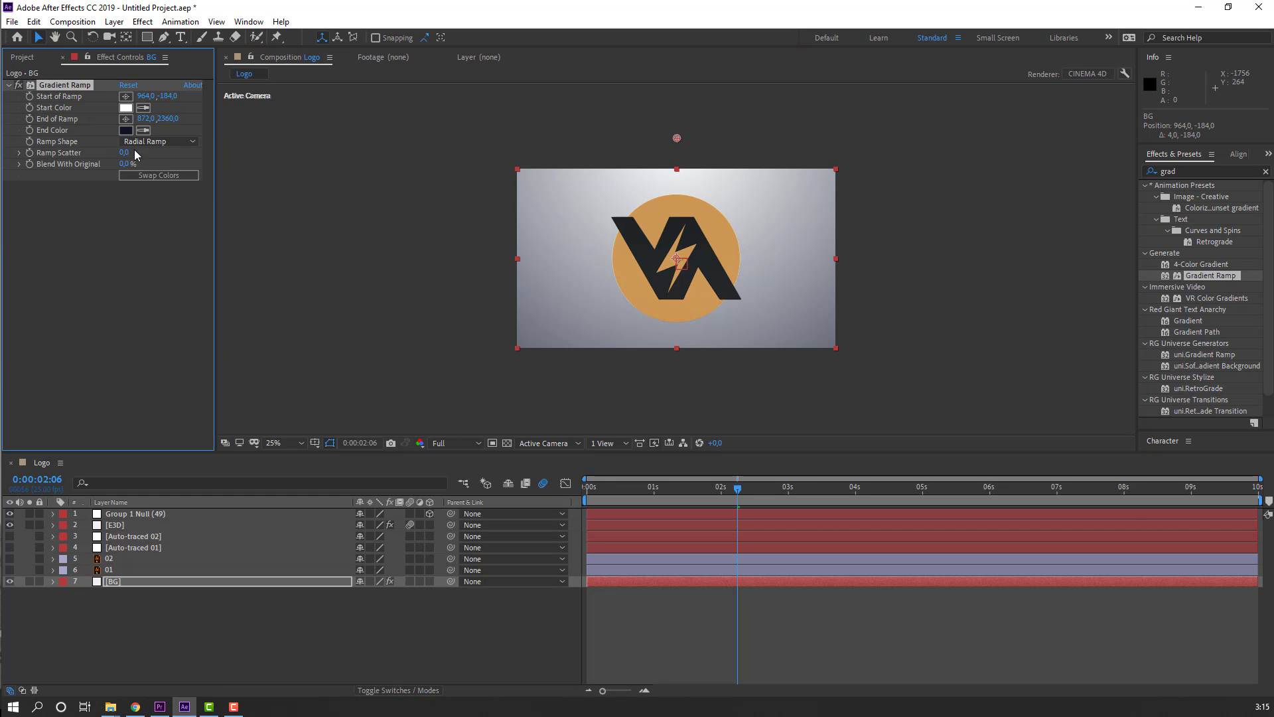
- Lighten the gradient's end color to a muted blue-grey
left_click(125, 130)
left_click_drag(318, 453, 267, 411)
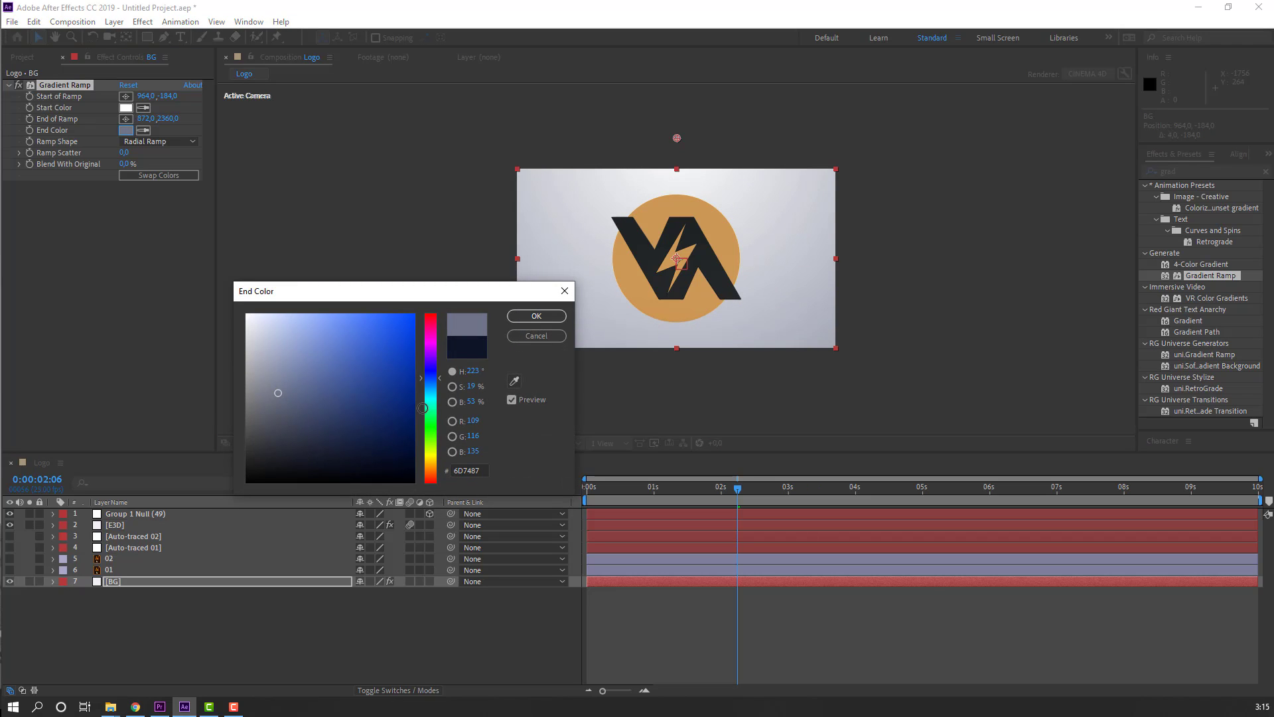
mouse_move(437, 383)
left_mouse_down()
mouse_move(431, 358)
mouse_move(434, 381)
left_mouse_up()
left_click(251, 404)
left_click(270, 386)
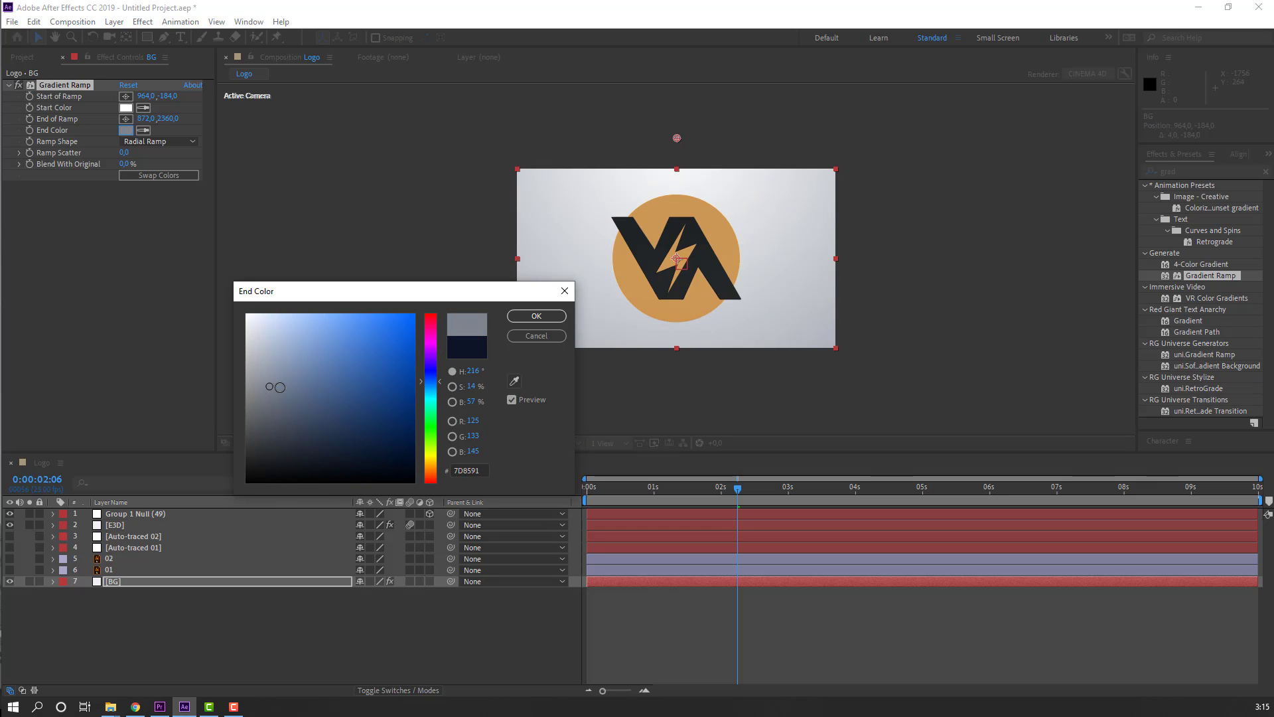
left_click(539, 317)
- Fit the composition in the viewer and play back the logo animation over the gradient background
left_click(301, 442)
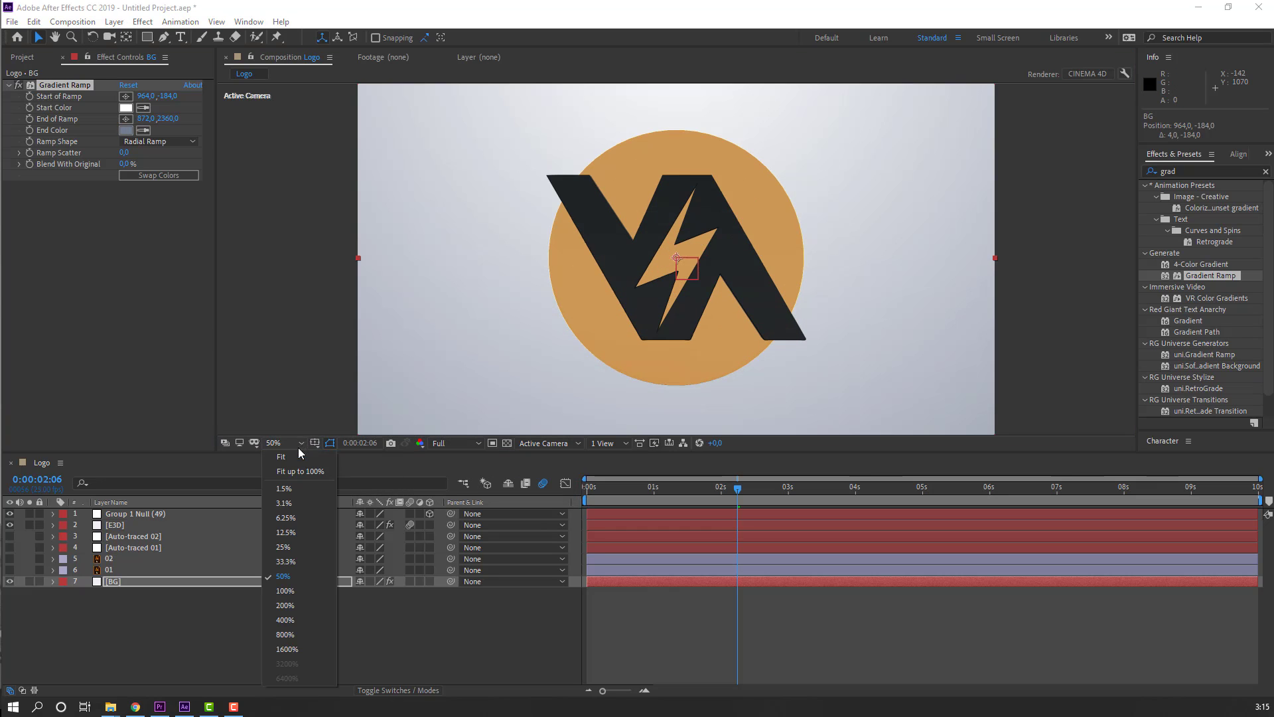
left_click(298, 479)
key("space")
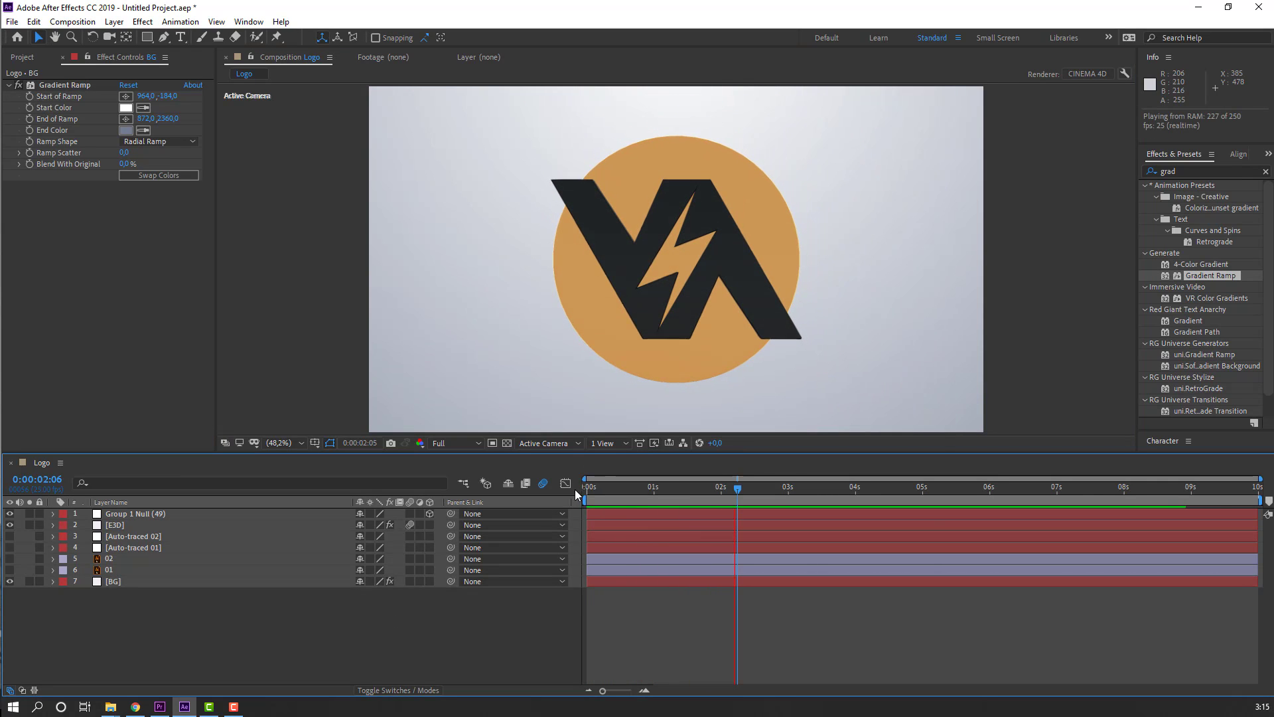
left_click(703, 487)
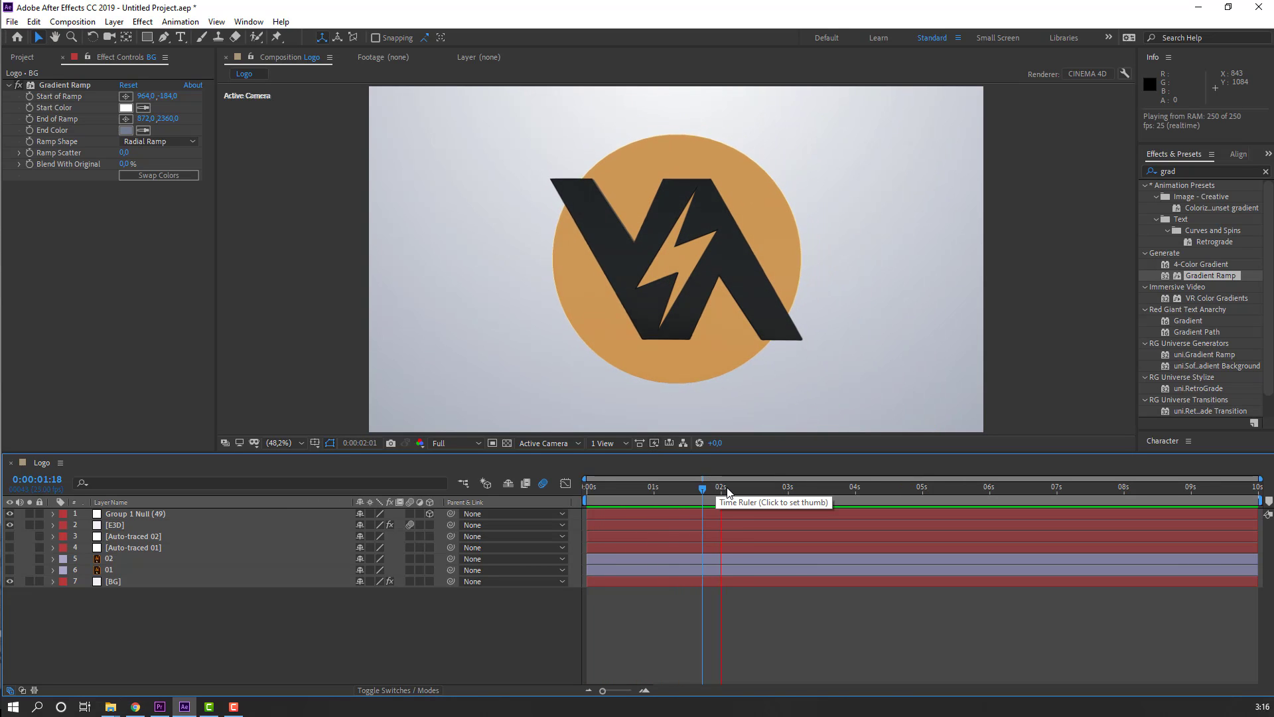
left_click_drag(728, 493, 602, 493)
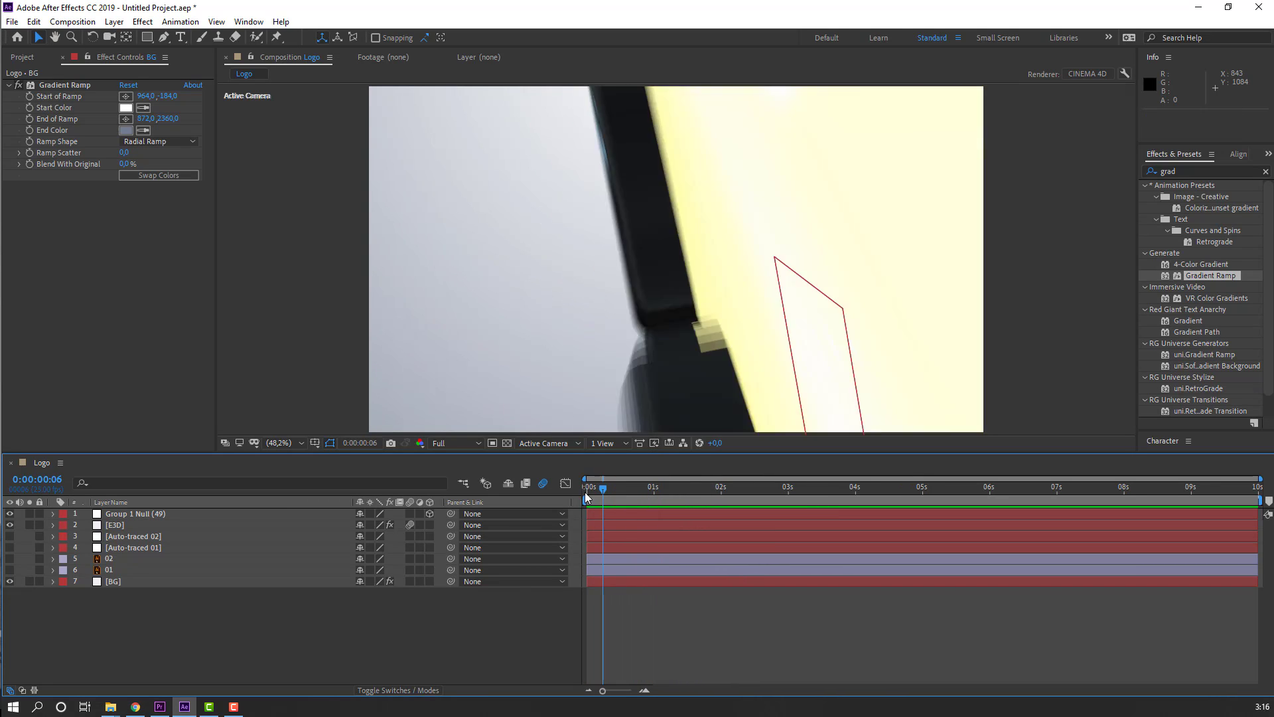
key("space")
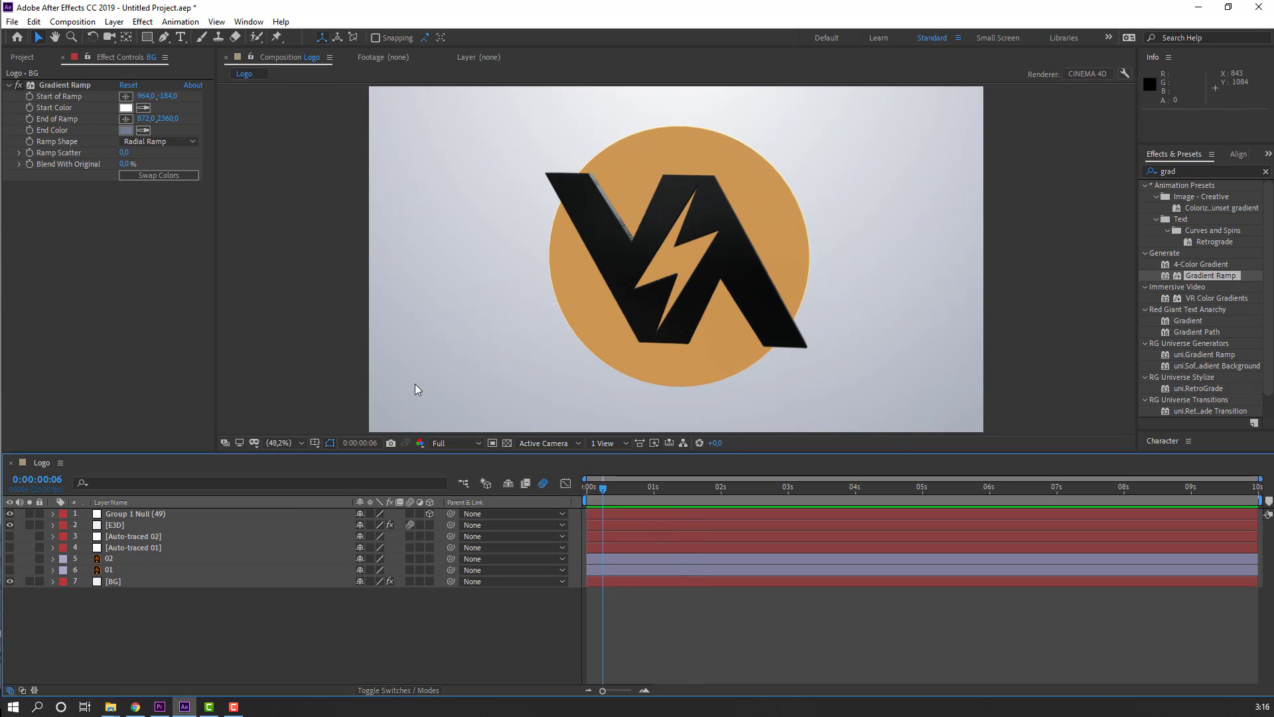
key("space")
key("space")
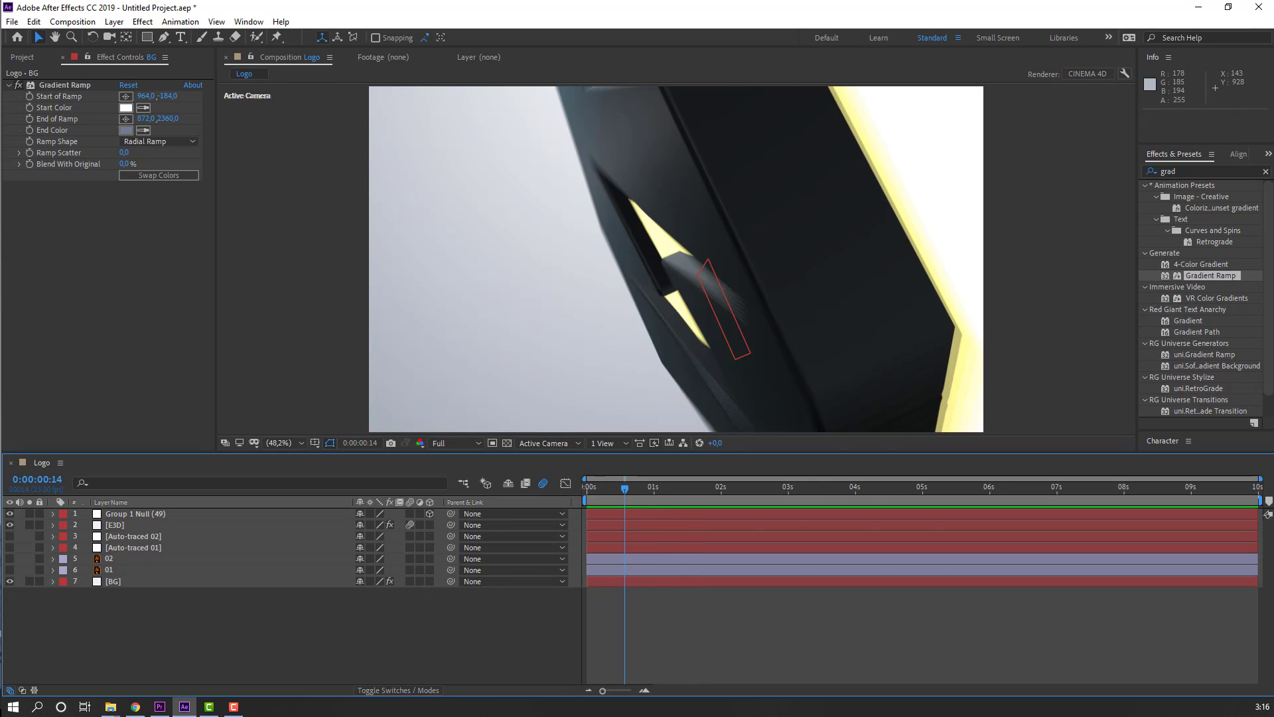
- Enable Multi-Object in Group 1's Particle Look settings of the E3D layer's Element effect
left_click(114, 525)
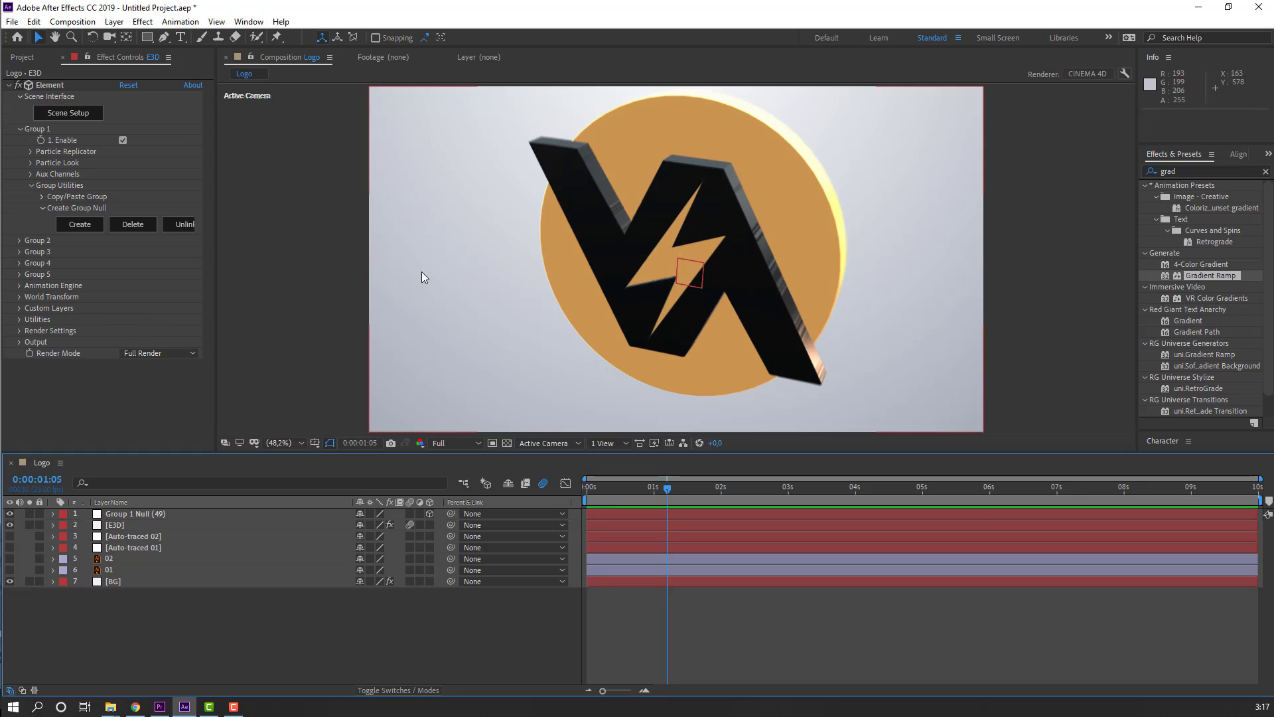
left_click(111, 529)
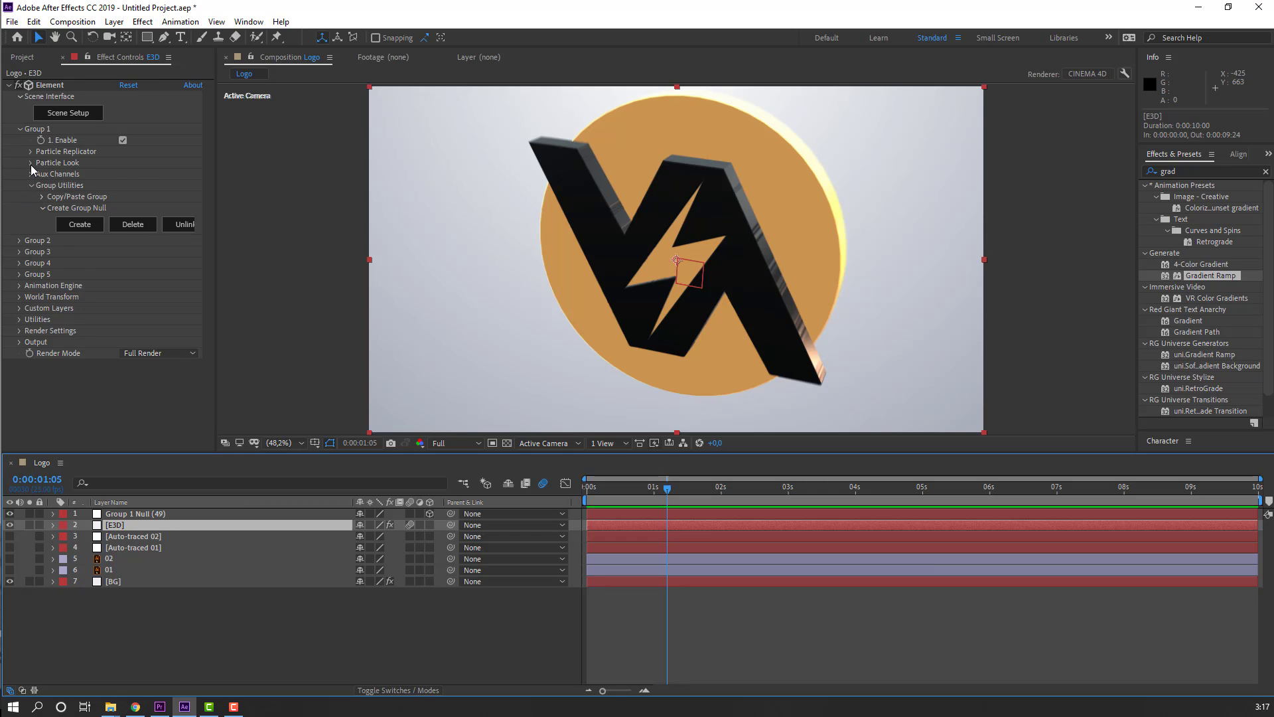
left_click(31, 163)
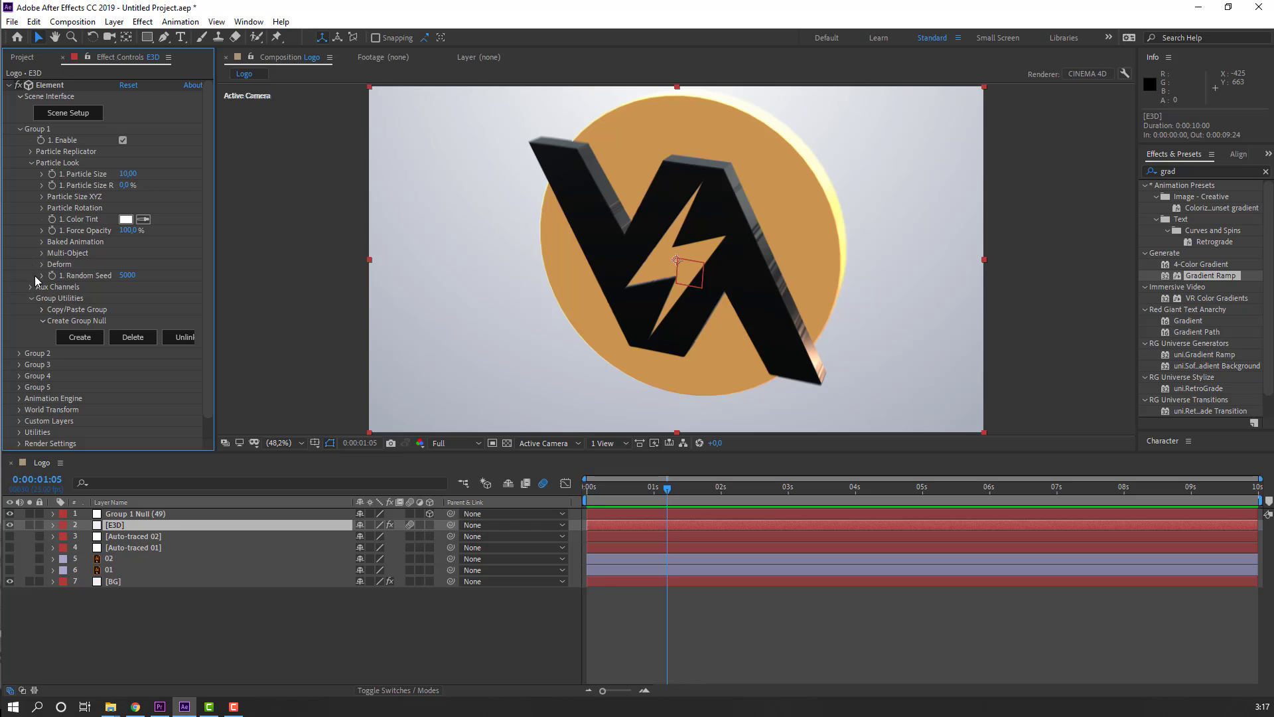
left_click(43, 253)
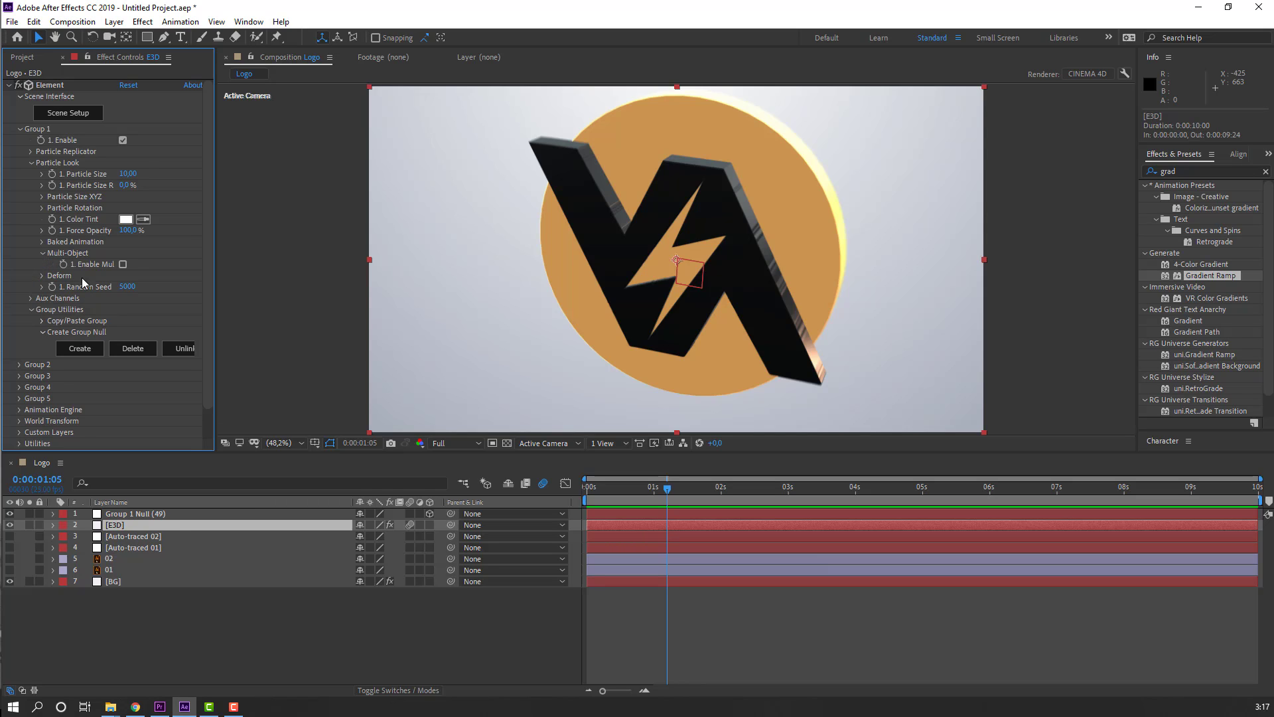
left_click(123, 264)
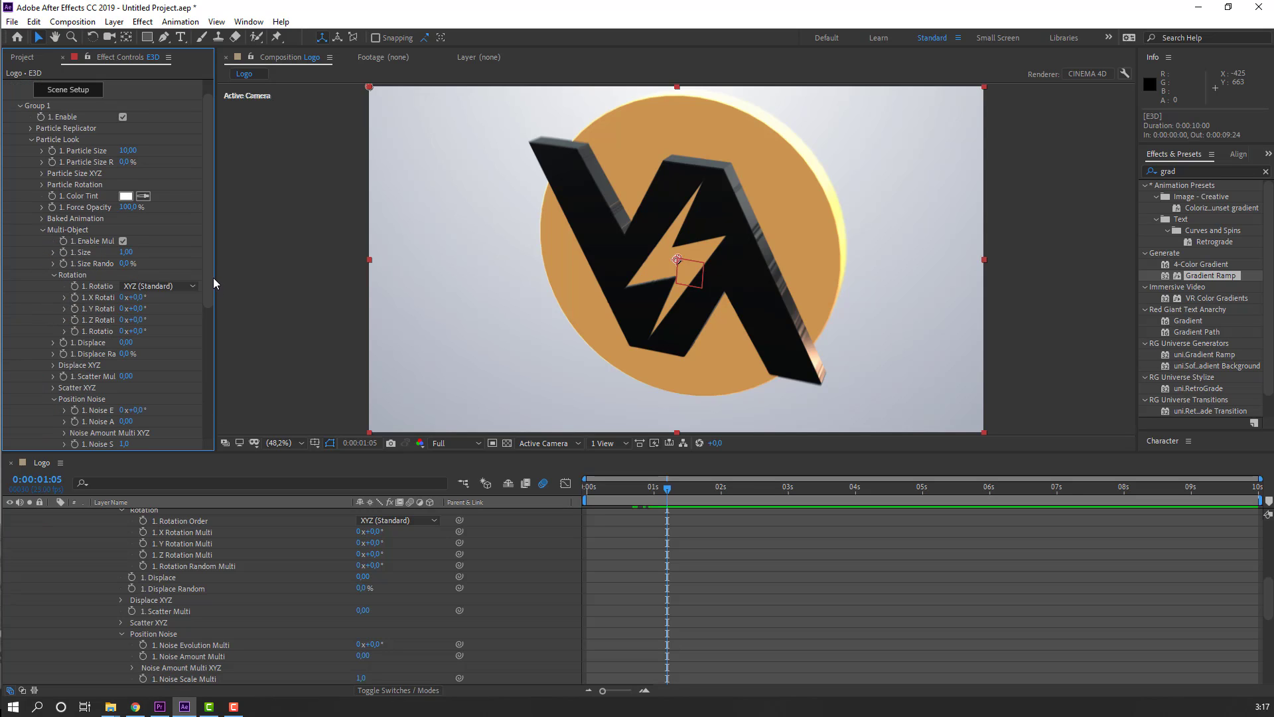
- Try setting Group 1's Z Rotation Multi to 84°, and undo the change
left_click_drag(209, 273, 182, 306)
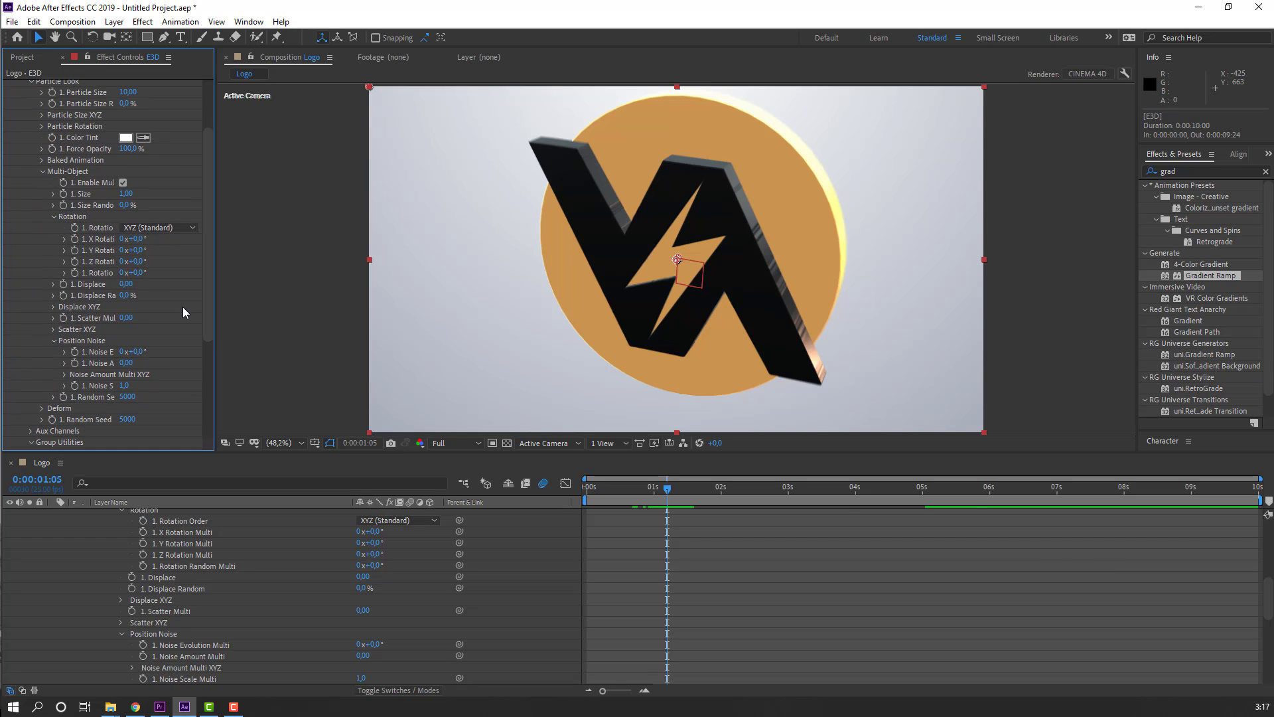
left_click_drag(143, 262, 192, 264)
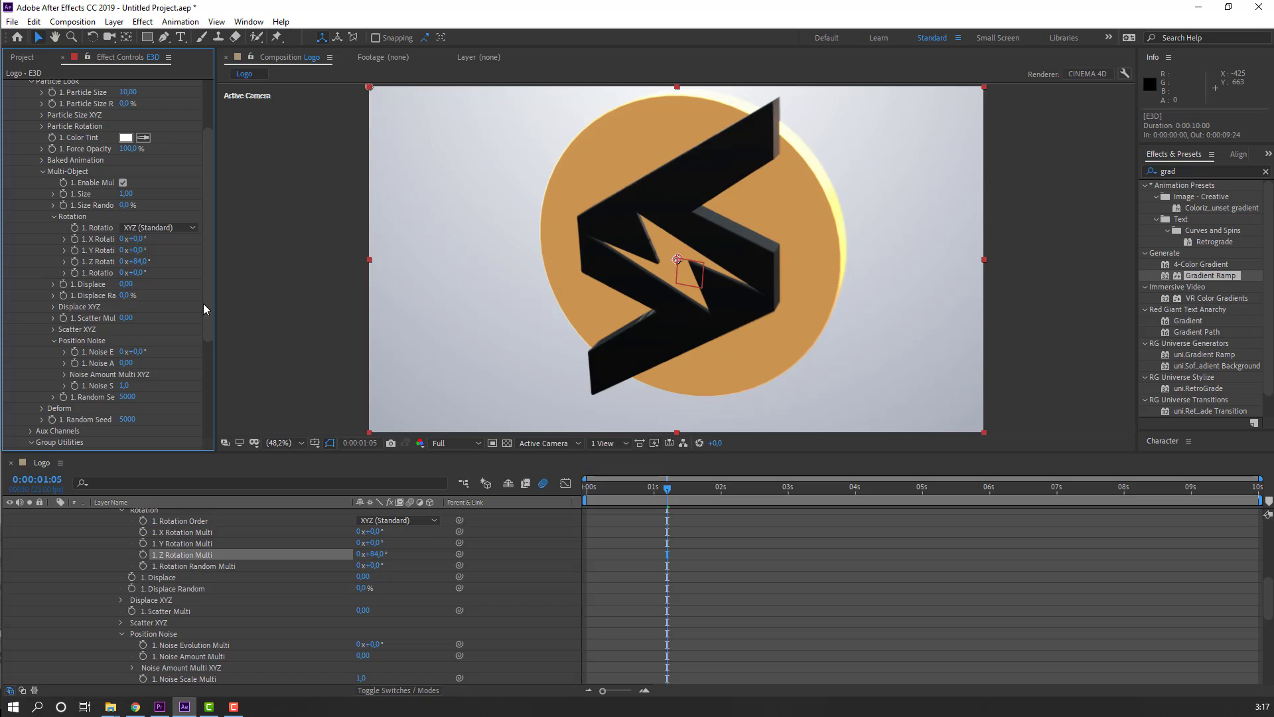
key("ctrl+z")
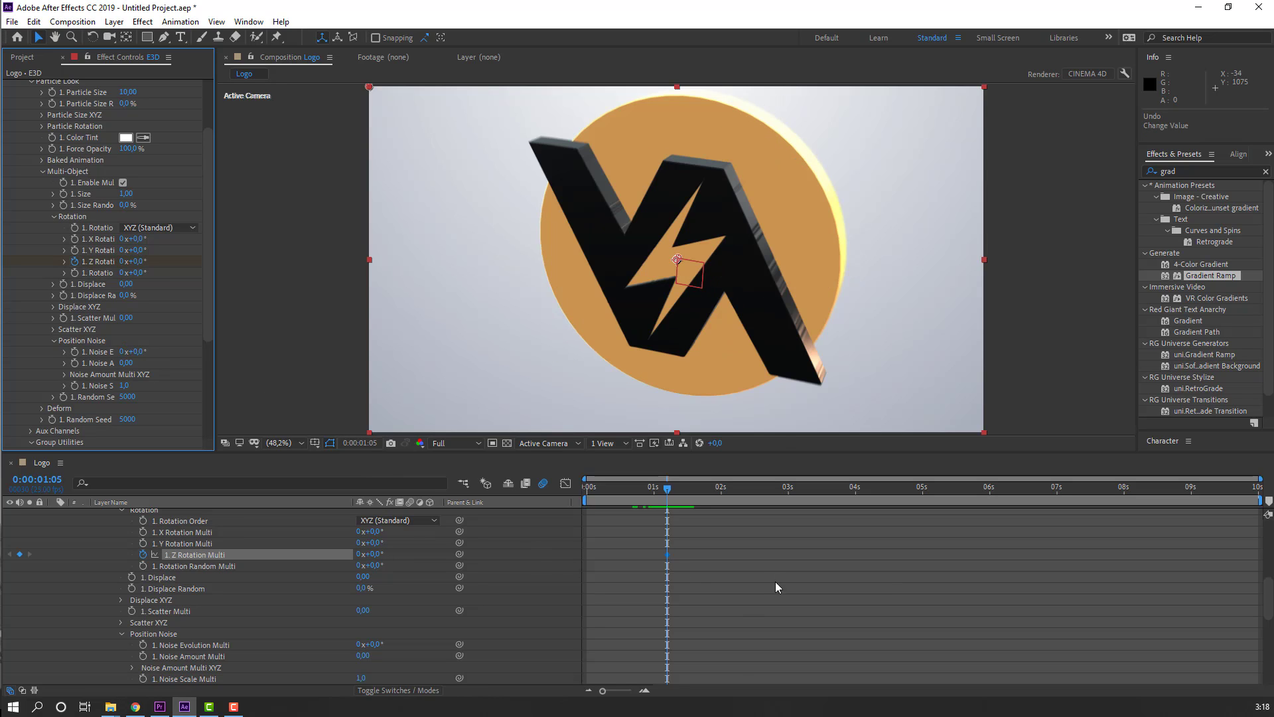
- Keyframe Group 1's Z Rotation Multi at 66° at 0:00:00:18 and move its 0° keyframe to 0:00:01:15
key("u")
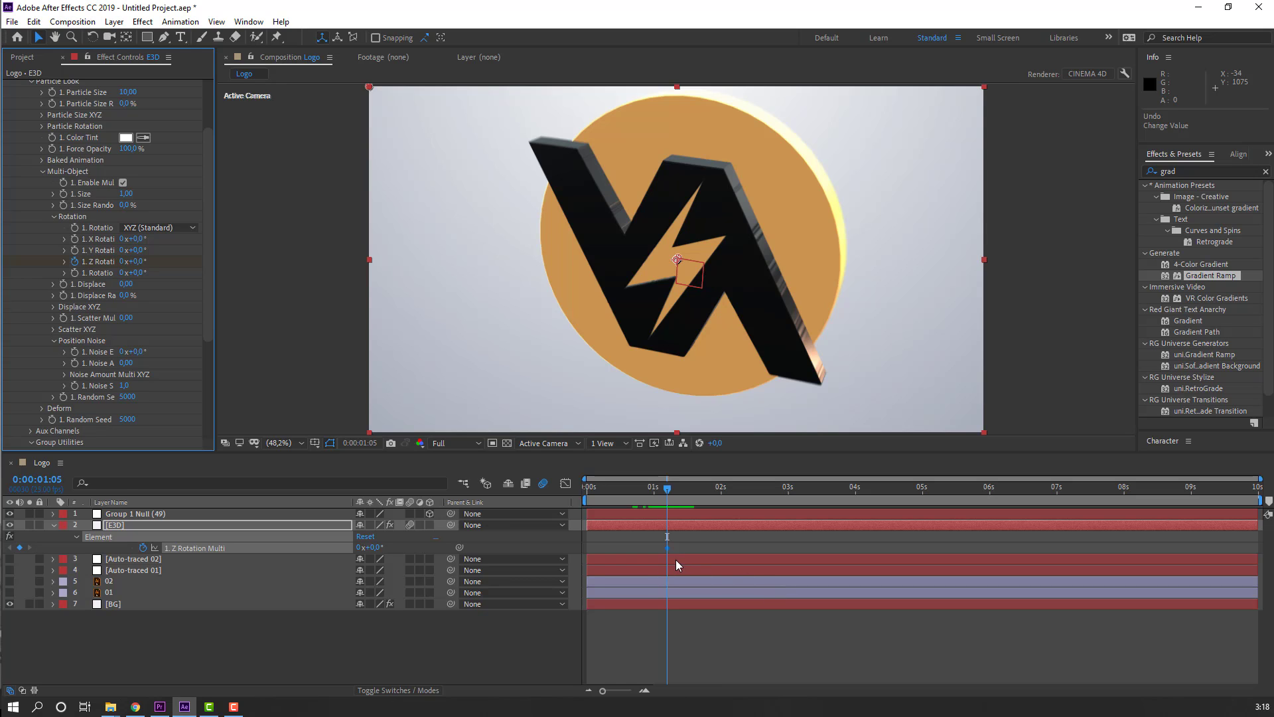
left_click_drag(664, 487, 637, 483)
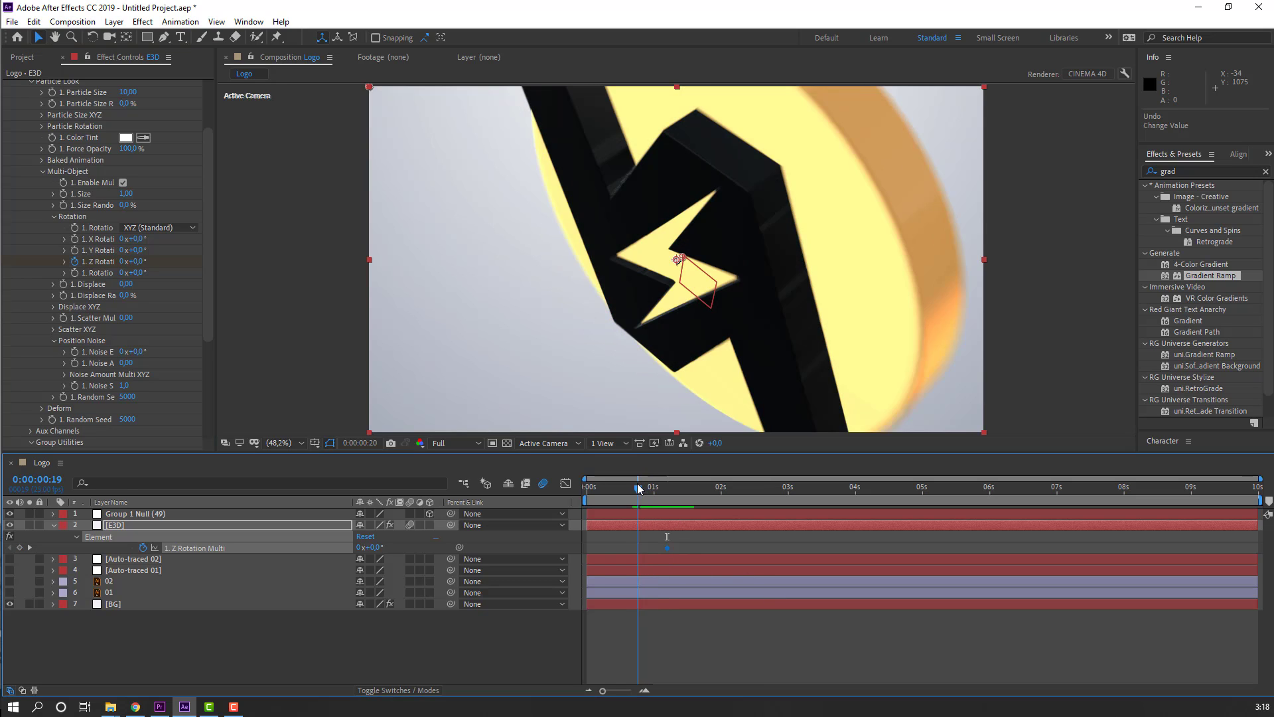
left_click_drag(134, 261, 186, 257)
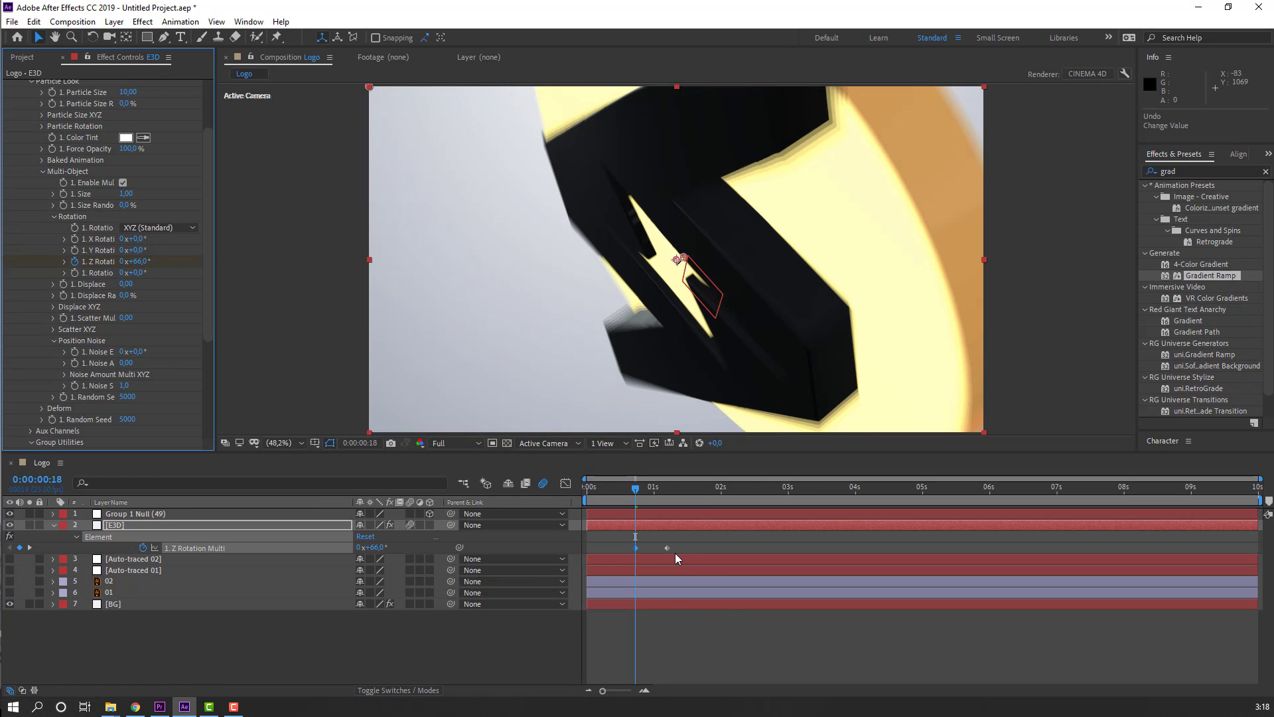
left_click_drag(667, 549, 694, 549)
left_click_drag(643, 490, 698, 491)
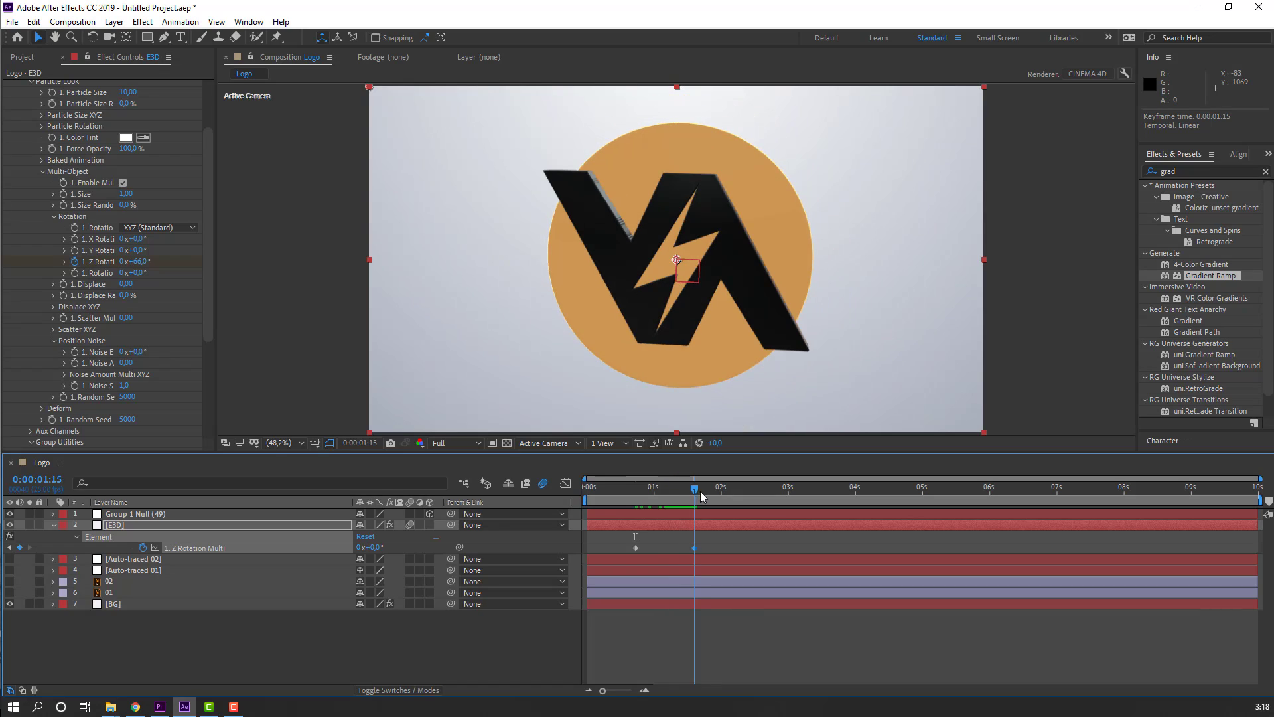
- Apply Easy Ease to both Z Rotation Multi keyframes and play back the animation
left_click(635, 548)
right_click(635, 549)
mouse_move(727, 541)
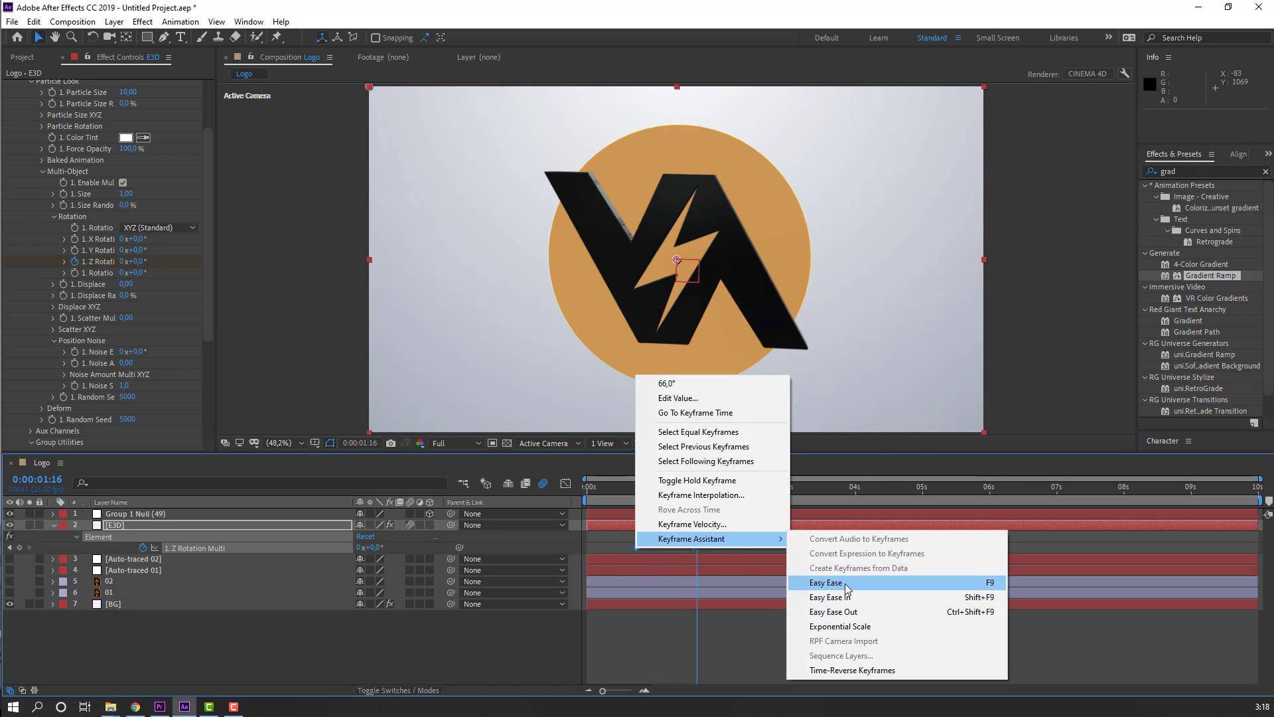
left_click(823, 582)
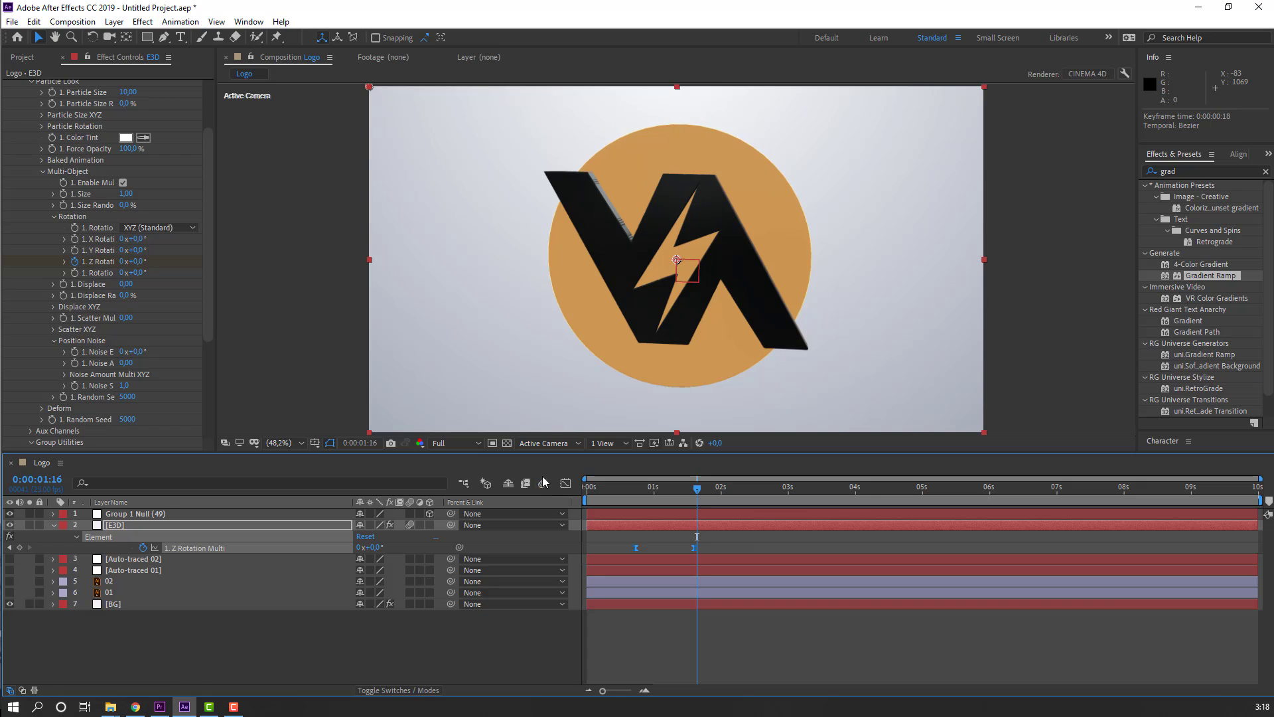
key("space")
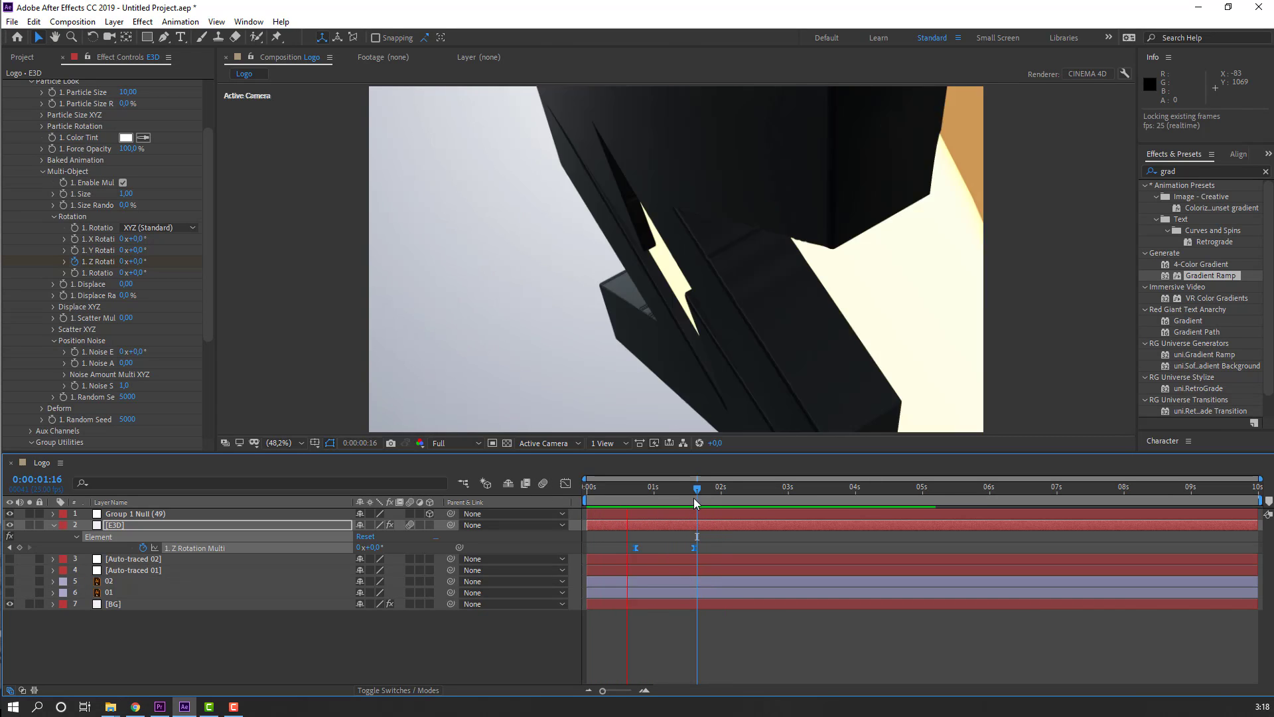
key("space")
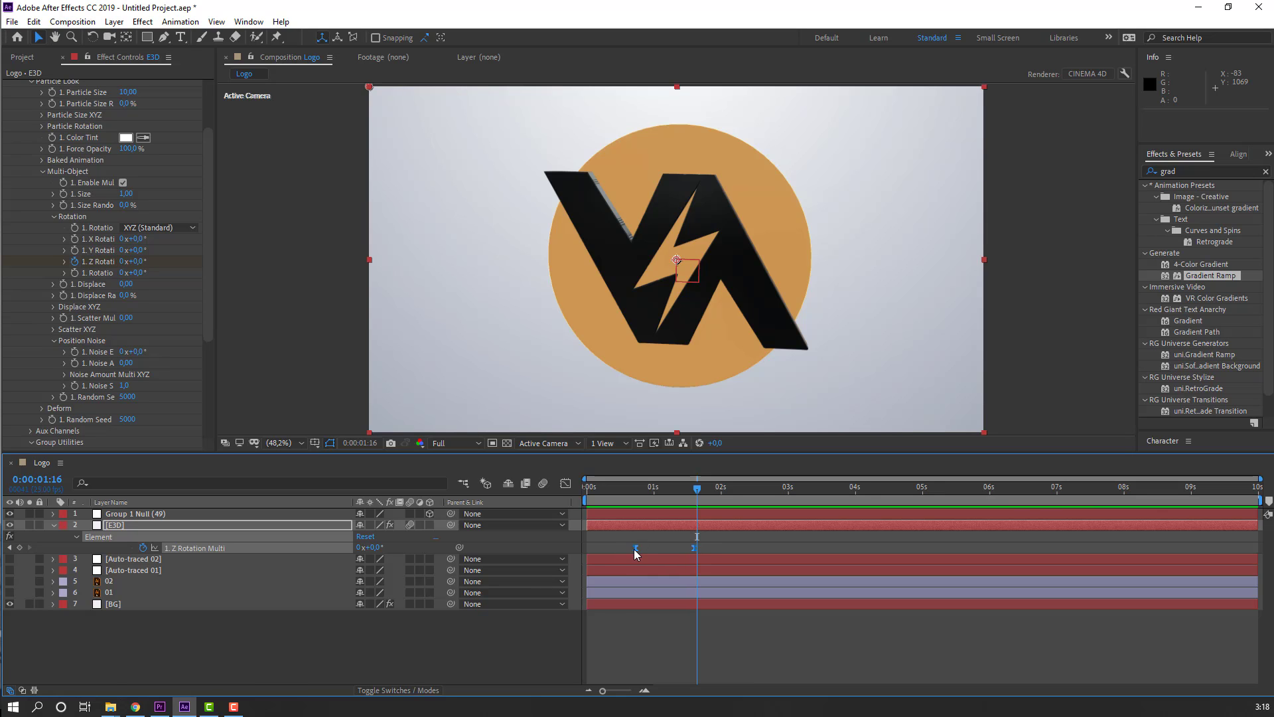
- Shift both Z Rotation Multi keyframes forward in time to start just after 1 second and end just before 2 seconds, previewing the timing
left_click_drag(635, 548, 673, 549)
key("space")
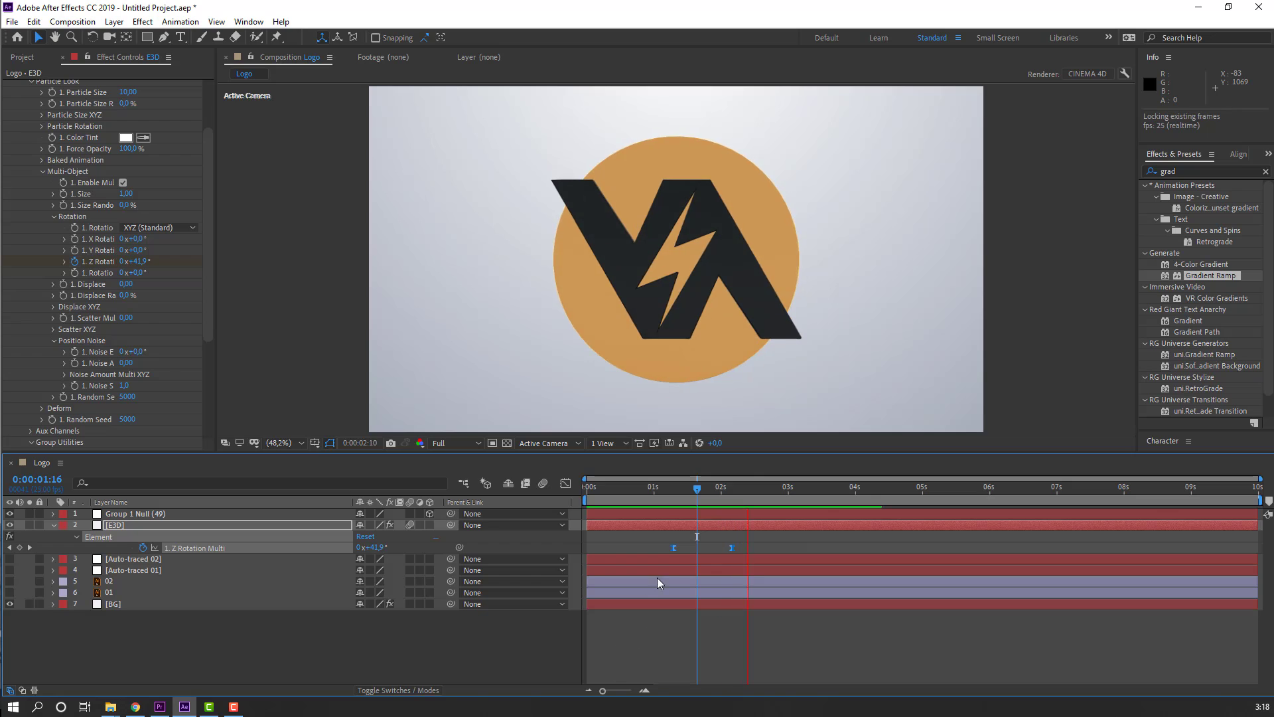
left_click_drag(675, 548, 661, 548)
key("space")
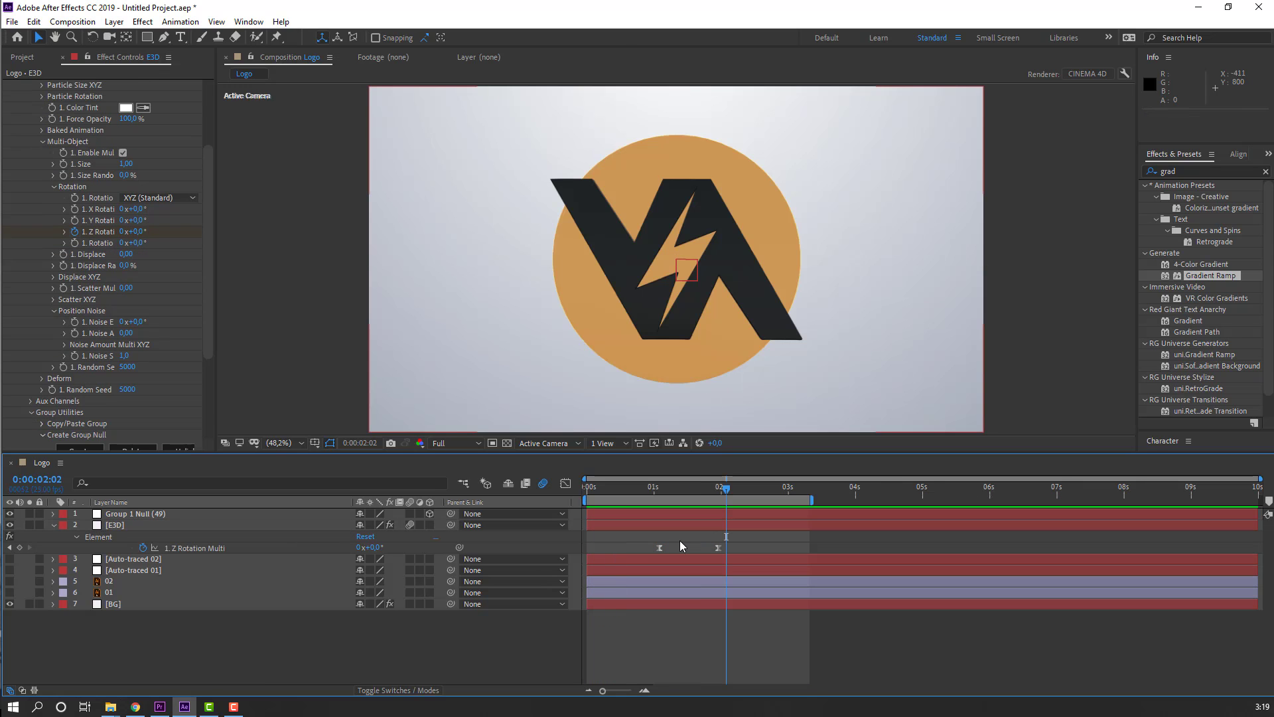
- Move only the first Z Rotation Multi keyframe back to 0:00:00:13 and play back the longer rotation
left_click(658, 547)
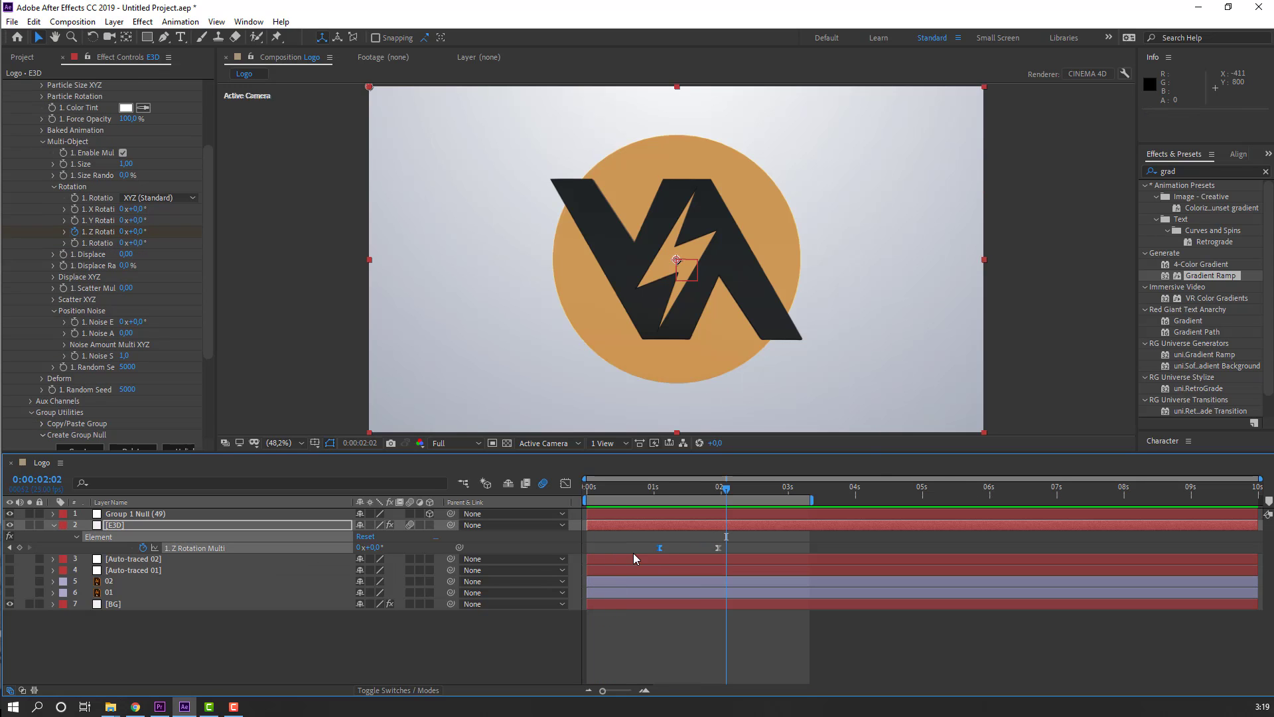
left_click_drag(657, 546, 625, 545)
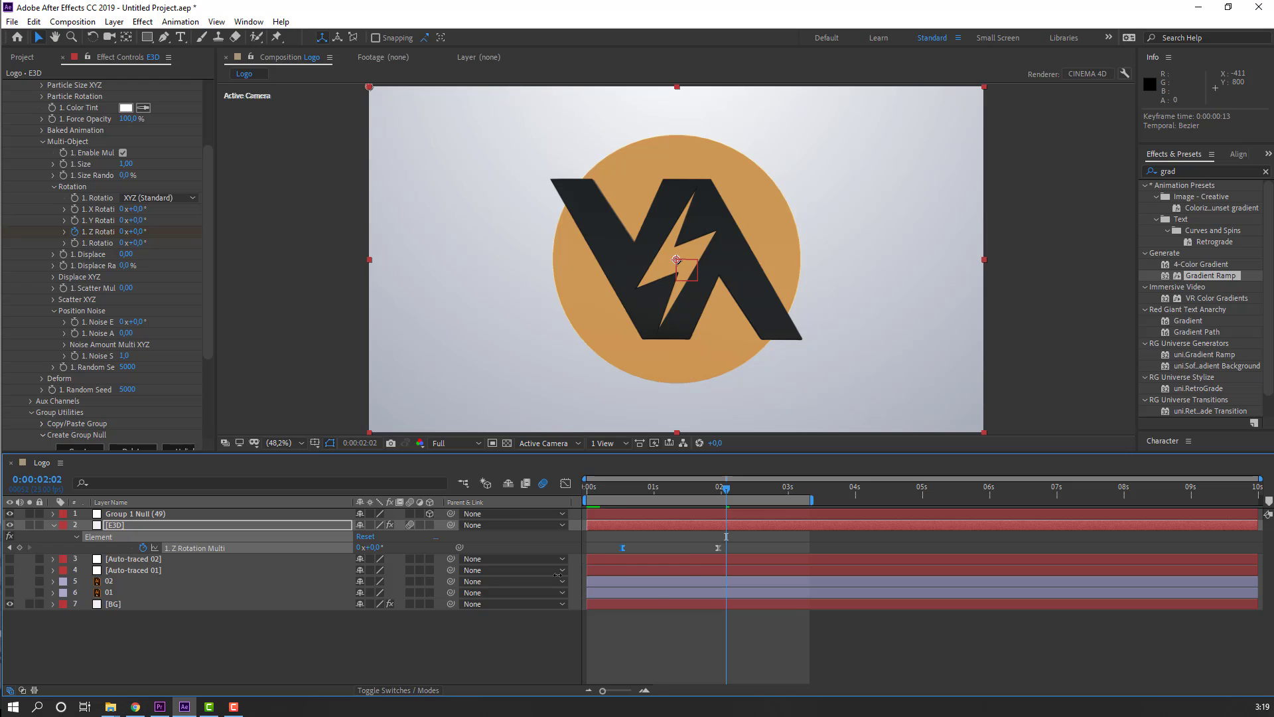
key("space")
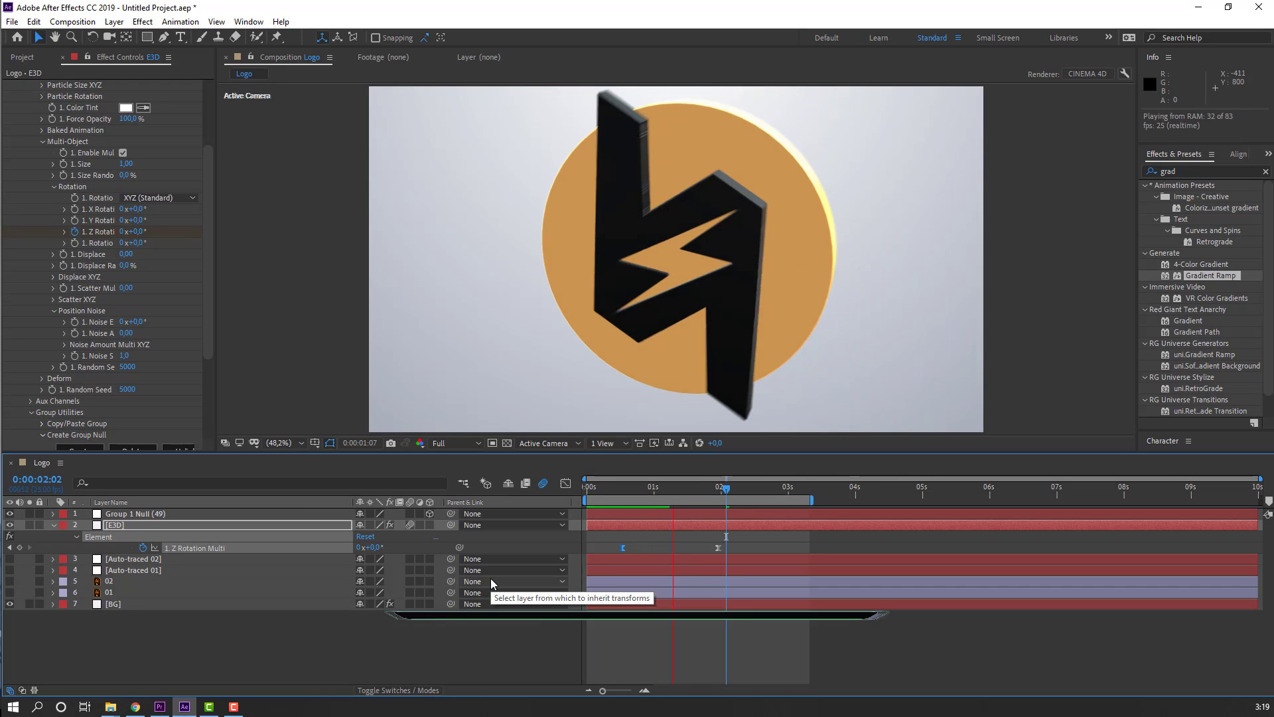